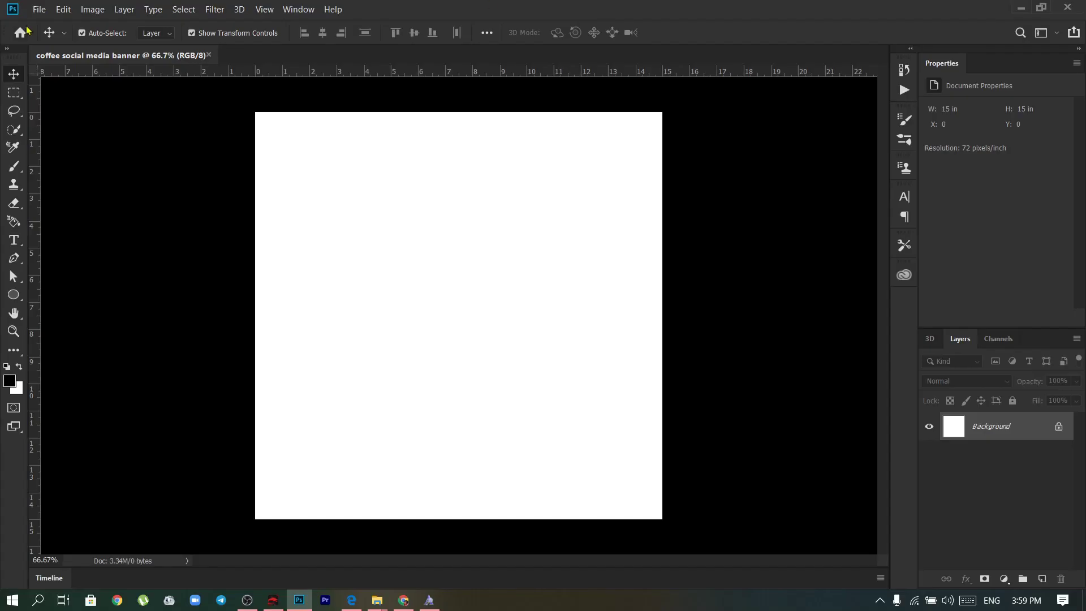
Add a new guide layout with no columns and 50 px margins on all four sides.
click(264, 9)
click(300, 383)
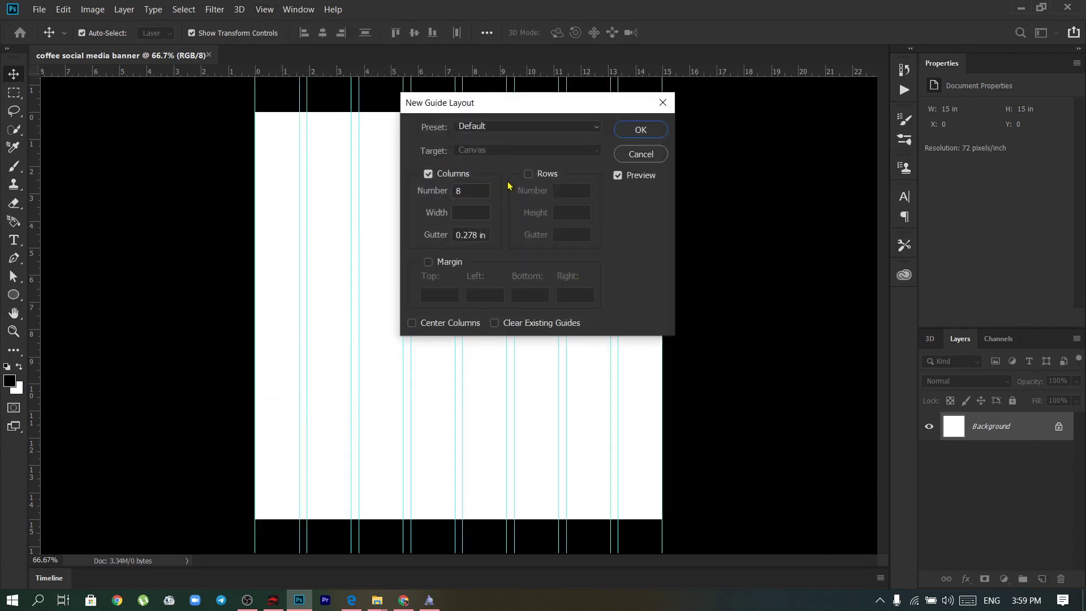
click(428, 174)
click(428, 262)
double_click(435, 295)
text(50)
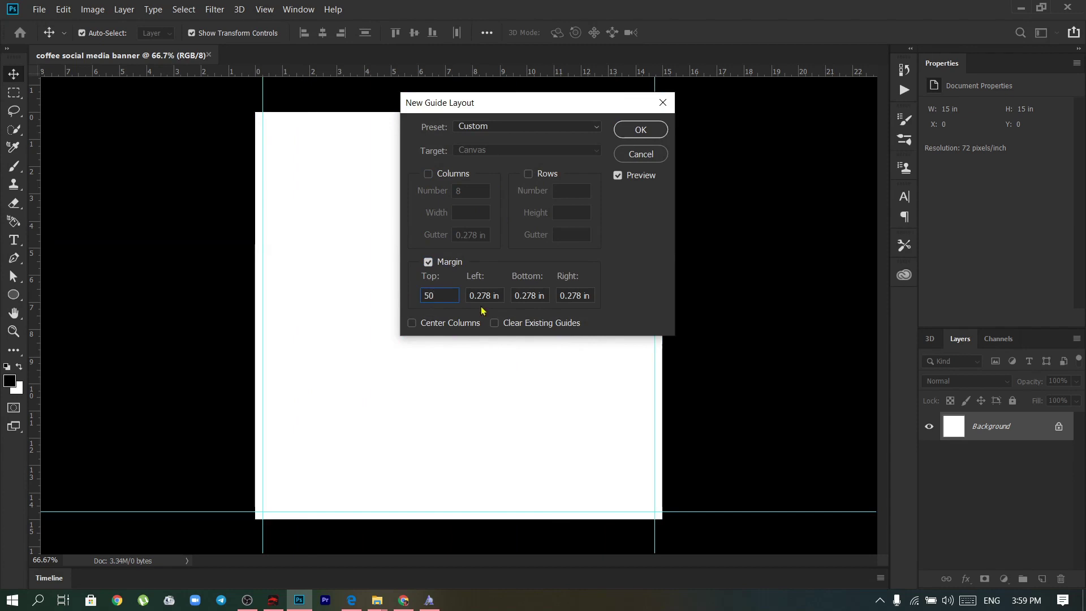
key(Tab)
text(50)
key(Tab)
text(50)
key(Tab)
text(50)
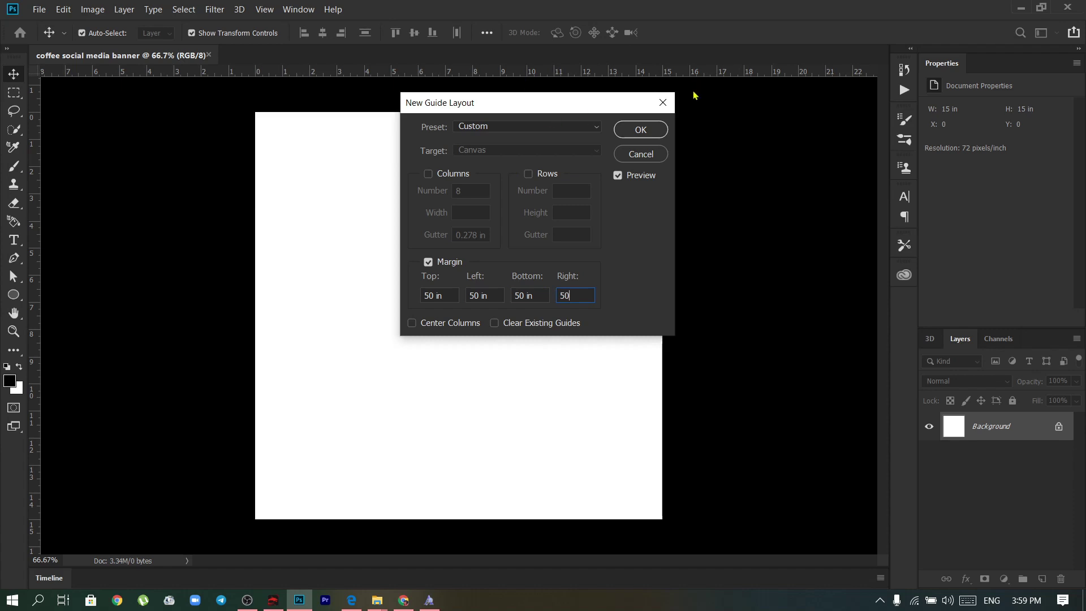
key(BackSpace)
key(BackSpace)
text(px)
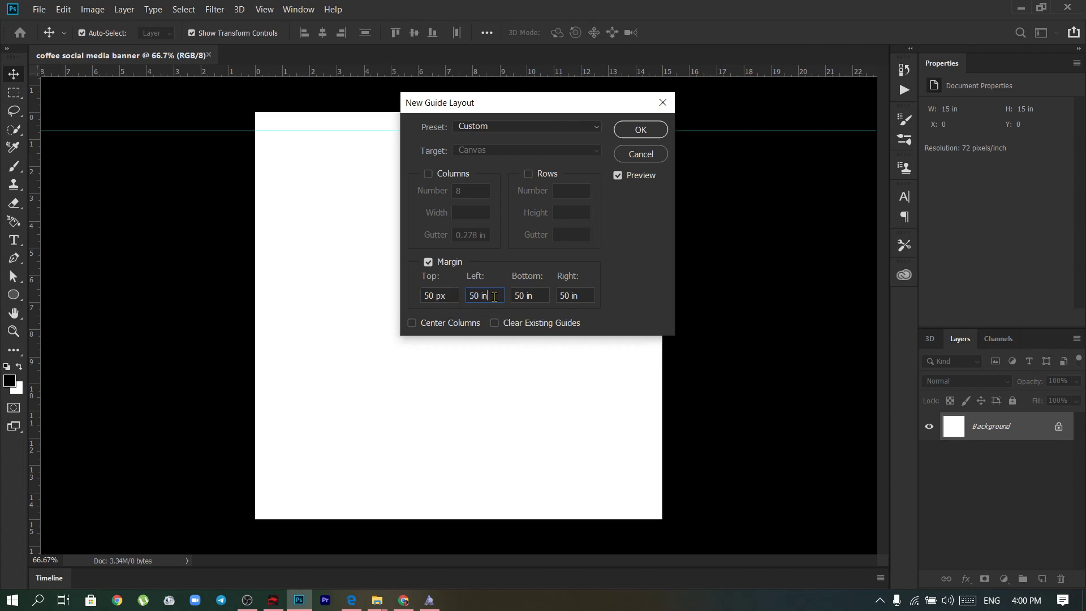
text(x)
click(536, 296)
key(BackSpace)
key(BackSpace)
text(px)
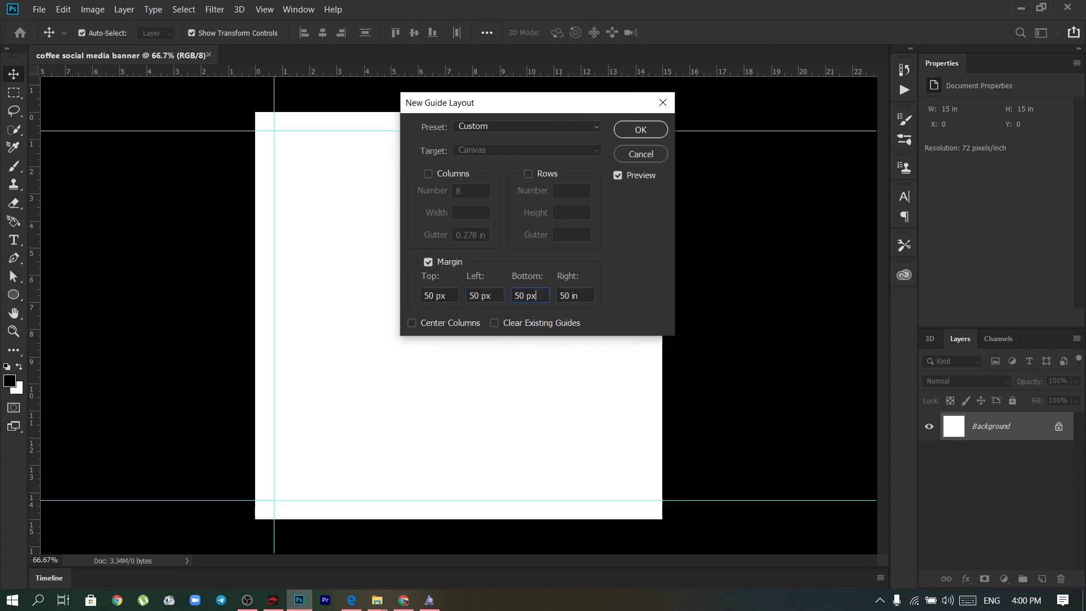
text(px)
key(Tab)
Add a second guide layout with 0 margins to place guides on the canvas edges.
key(Tab)
key(Tab)
key(Tab)
click(640, 130)
click(256, 10)
click(300, 384)
text(0)
key(Tab)
text(0)
key(Tab)
text(0)
key(Tab)
text(0)
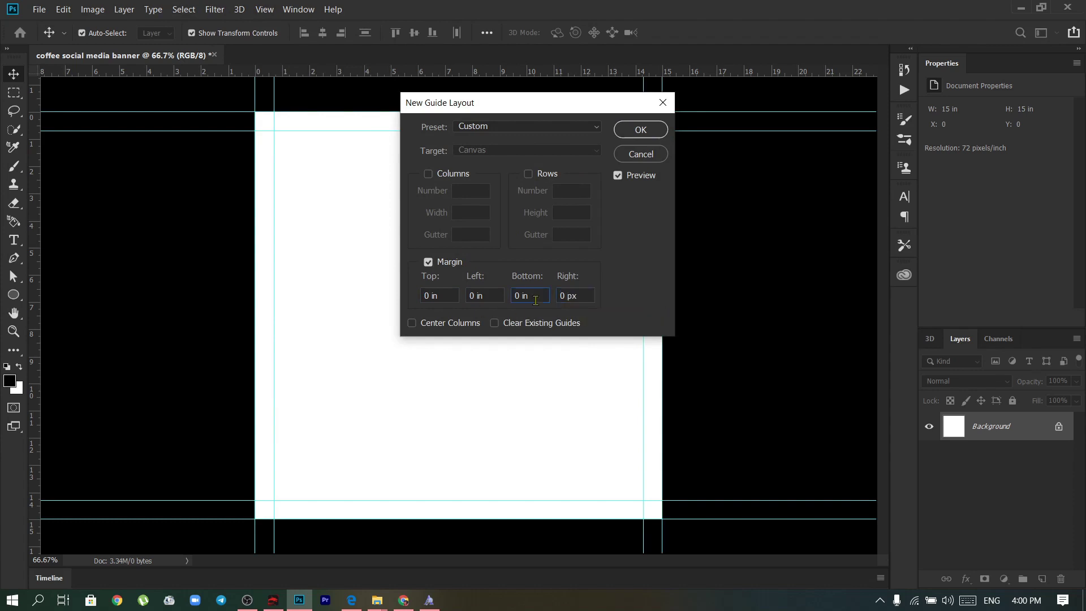
click(483, 296)
click(640, 130)
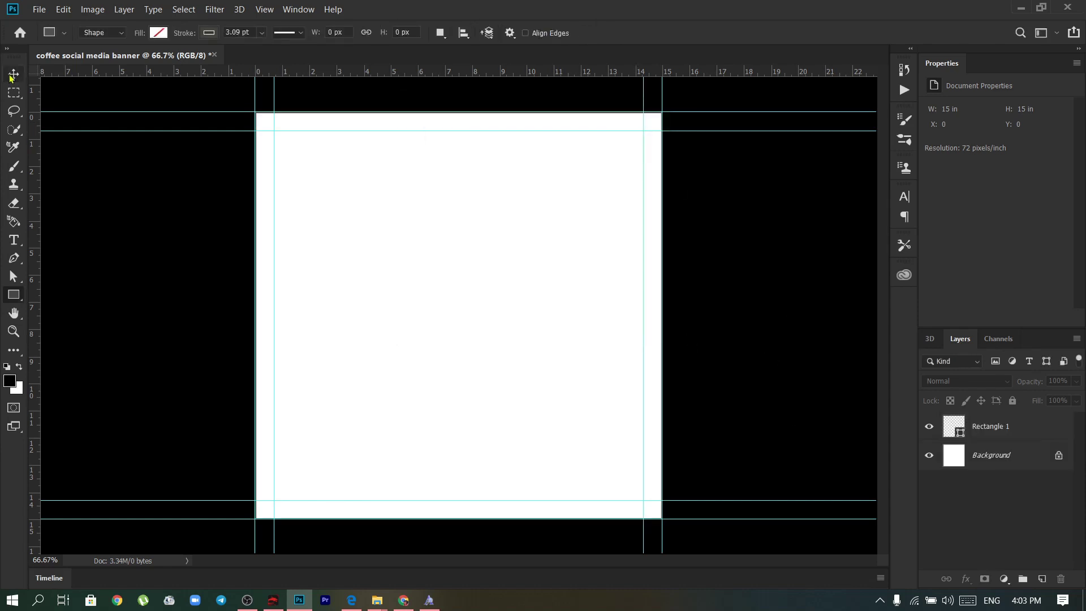
Select the Rectangle 1 layer and add a Gradient Overlay effect.
key(v)
click(1021, 447)
click(1025, 433)
click(966, 578)
click(998, 540)
mouse_move(822, 144)
mouse_down()
mouse_move(888, 252)
mouse_move(619, 213)
mouse_up()
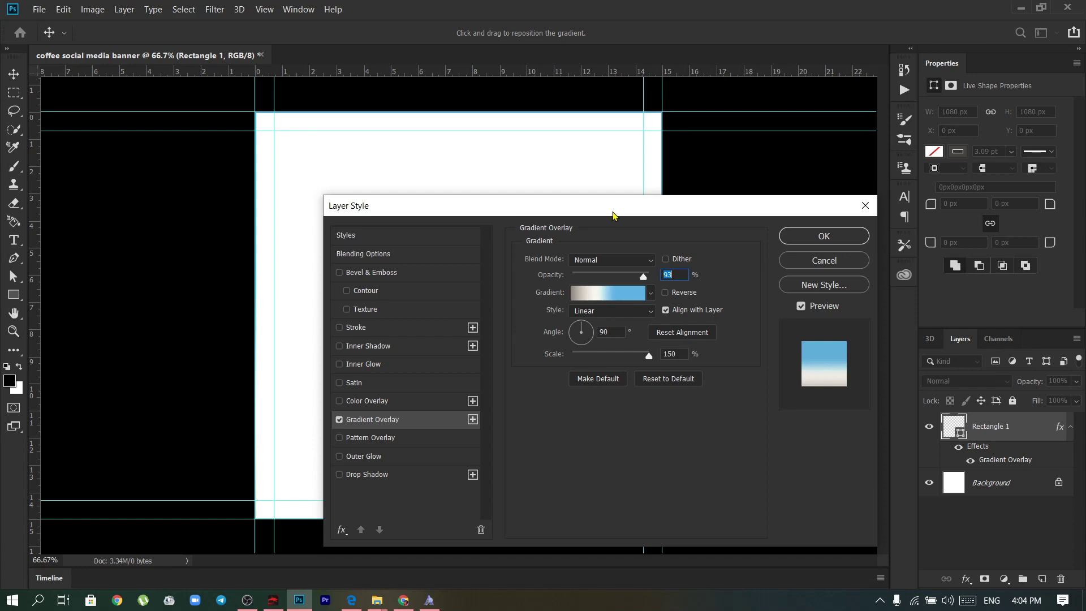
Set the gradient stops to brown #a36e4b and dark maroon #2b0b0b.
click(602, 293)
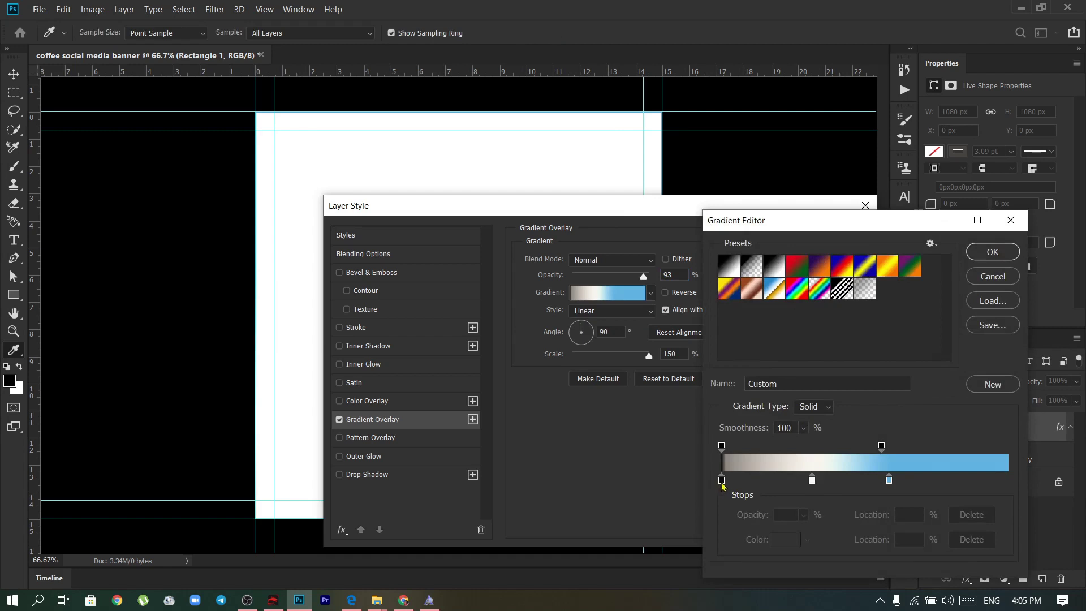
click(775, 267)
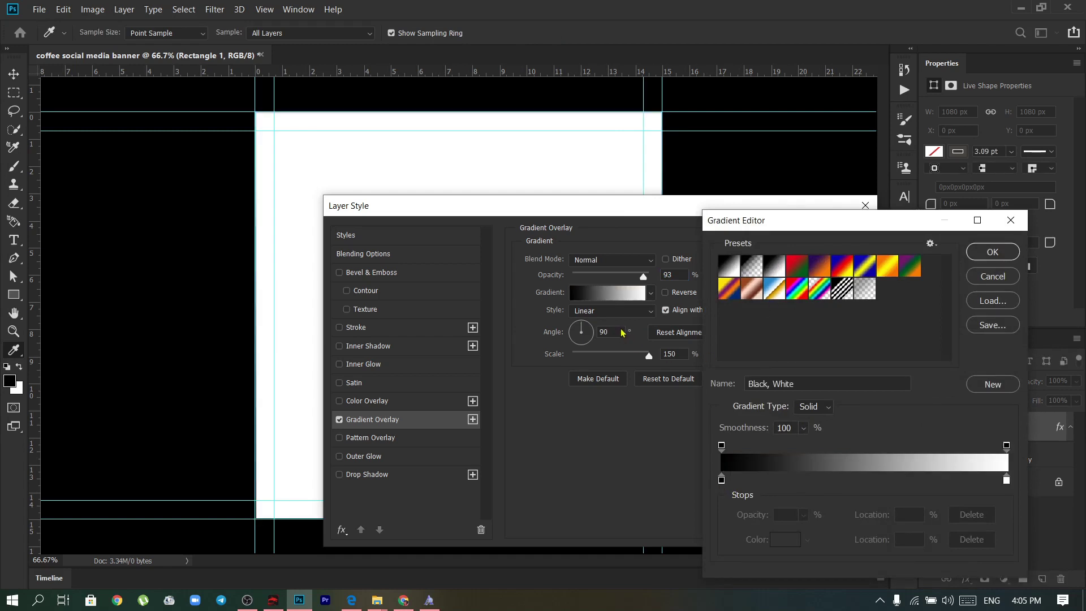
double_click(721, 481)
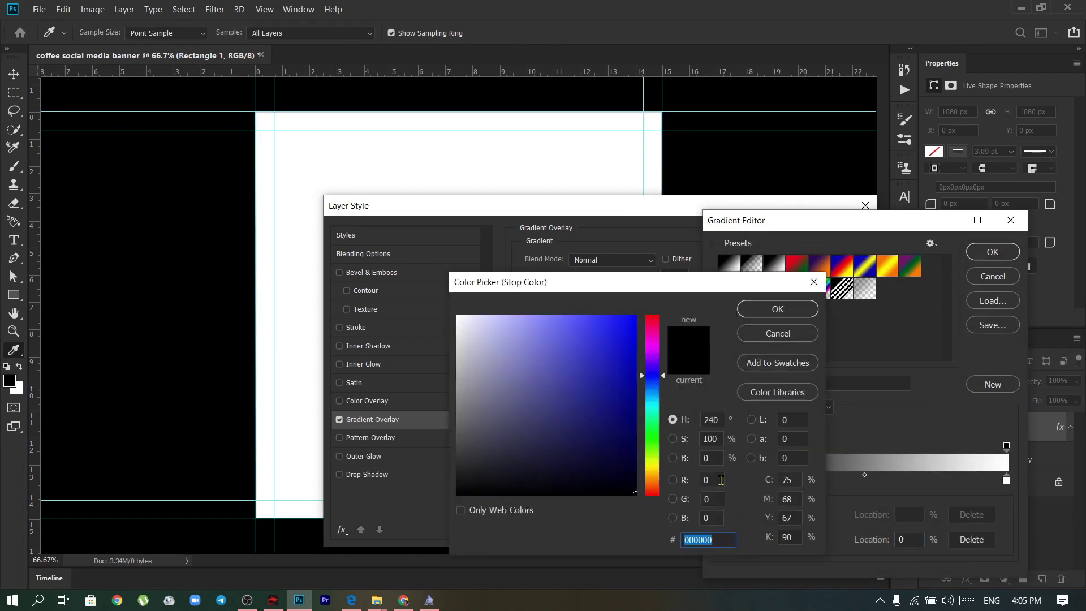
text(a3)
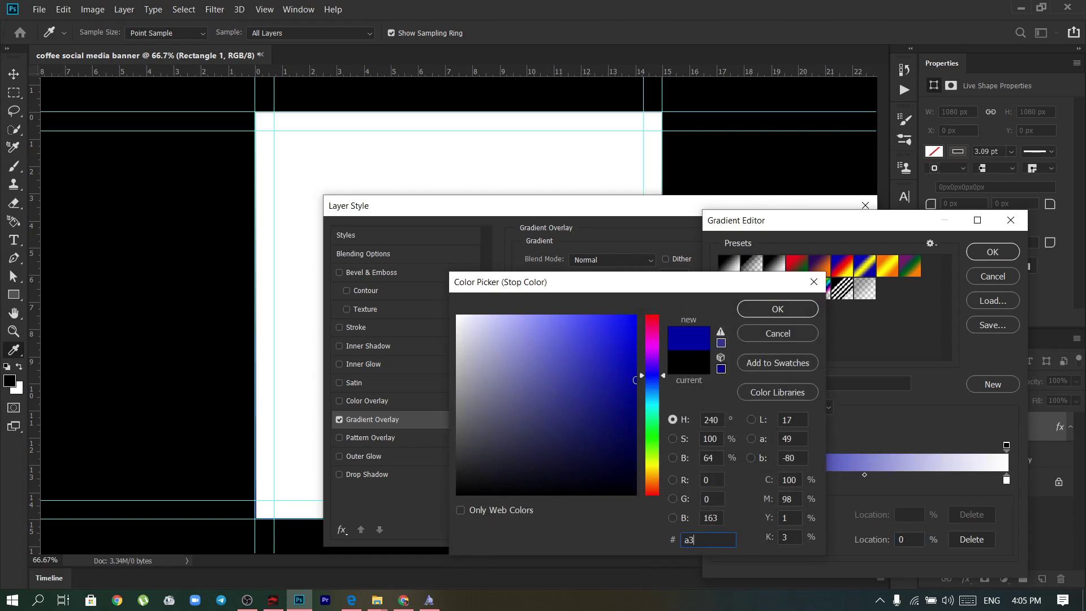
text(6e)
text(4b)
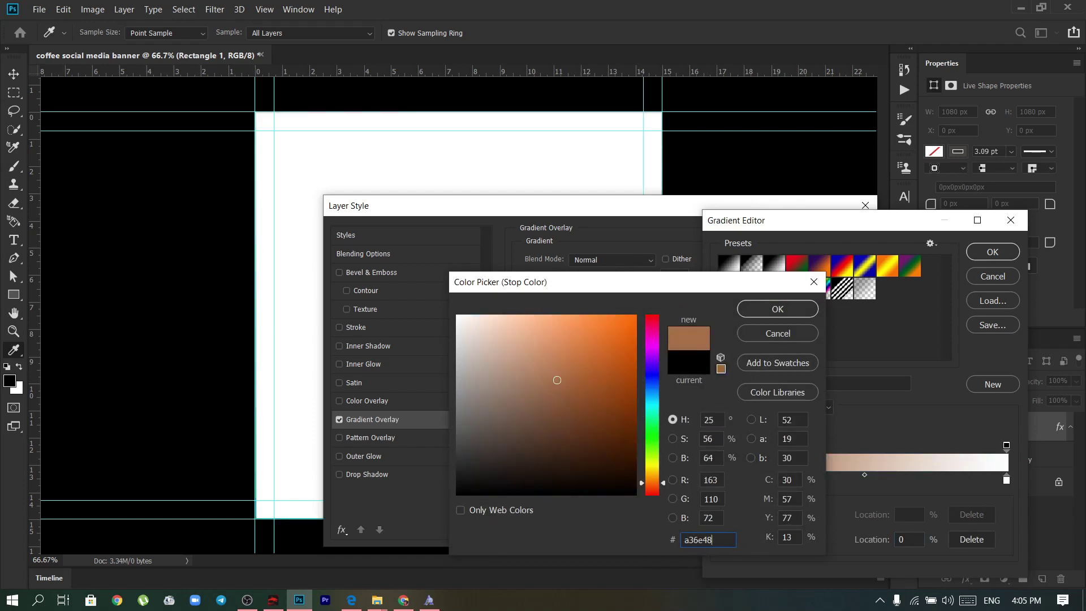
click(777, 309)
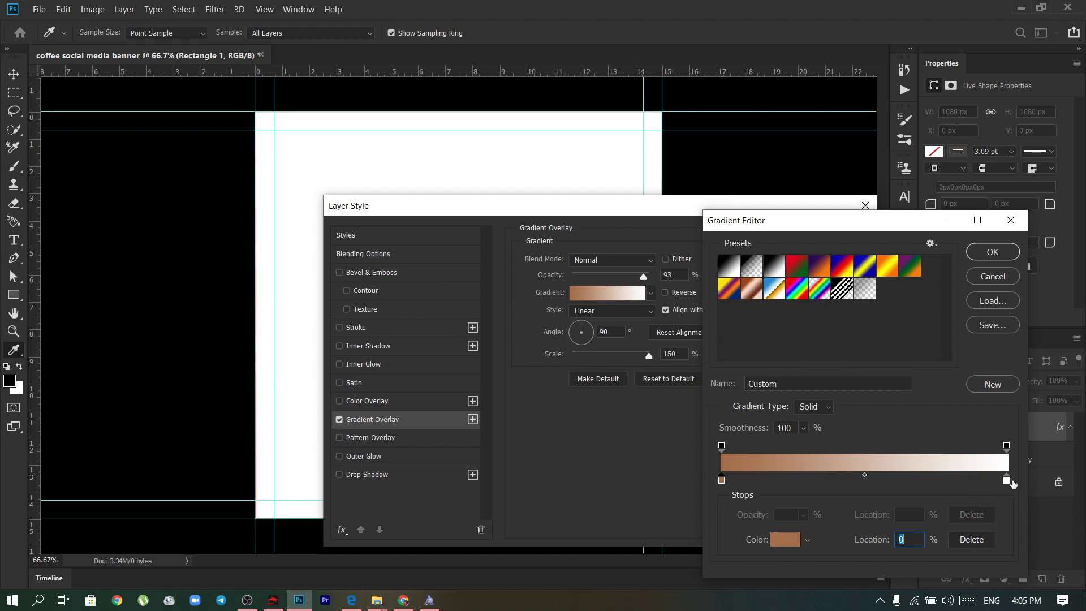
double_click(1006, 480)
text(2)
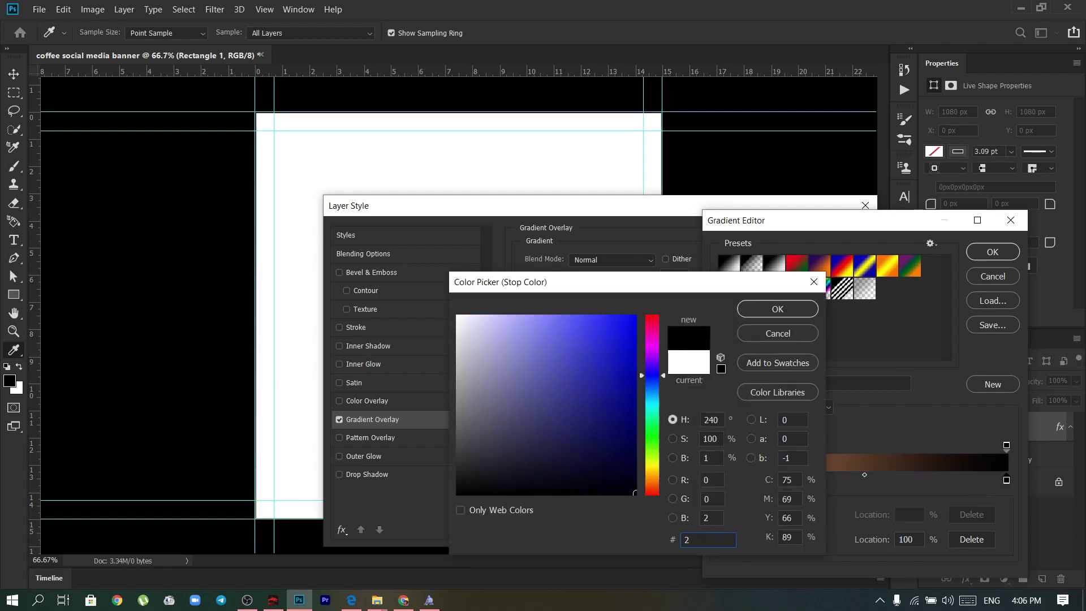
text(b0b0b)
key(Return)
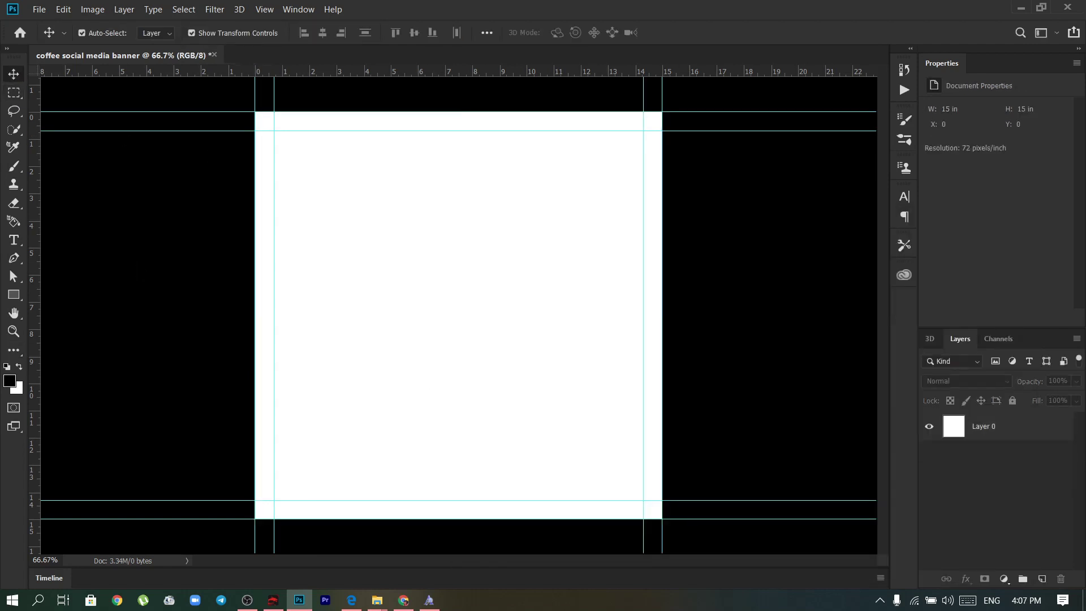
Add a Gradient Overlay to Layer 0 with a dark brown #2d0d0b stop.
click(974, 582)
click(995, 540)
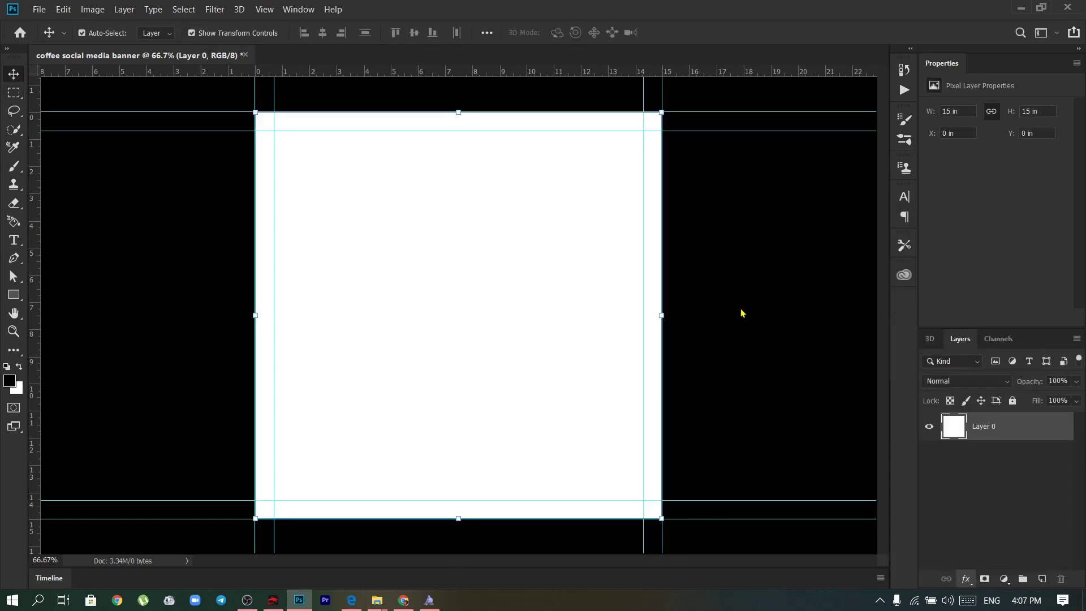
click(651, 300)
click(557, 328)
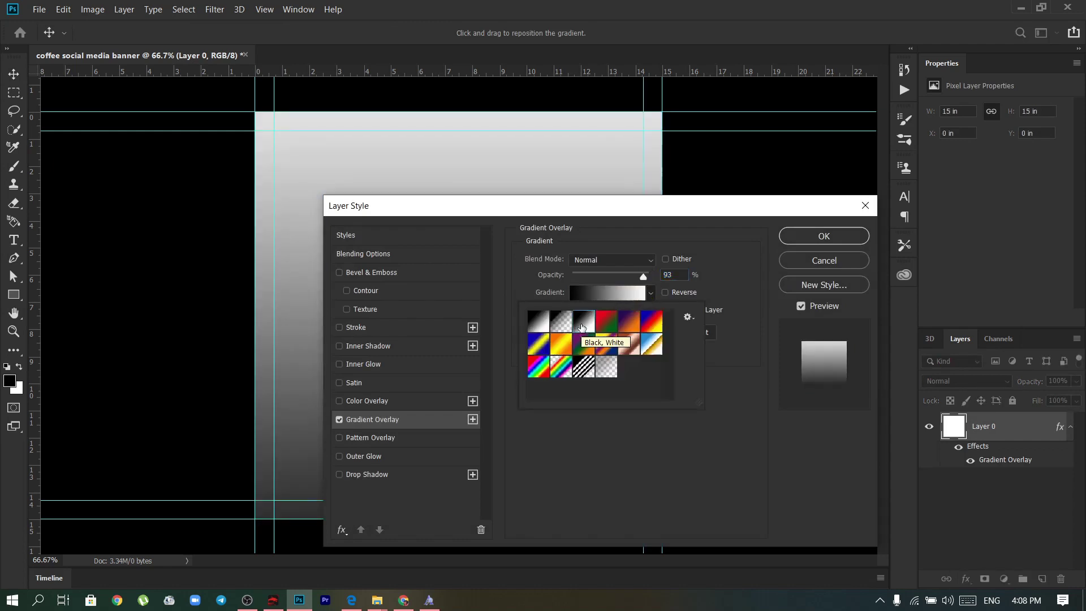
click(607, 292)
click(785, 539)
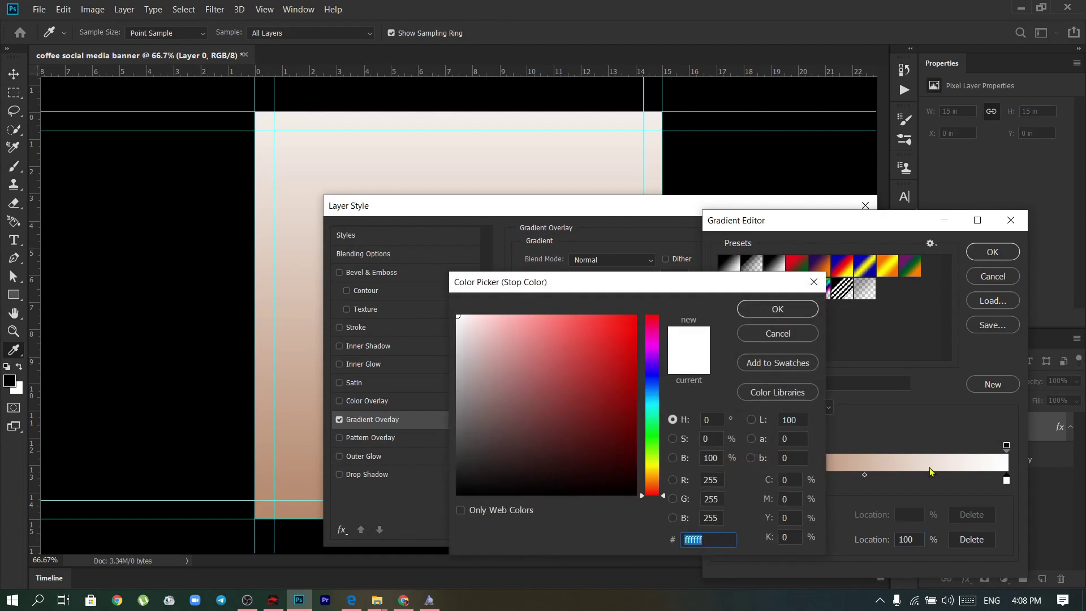
text(2d0d0b)
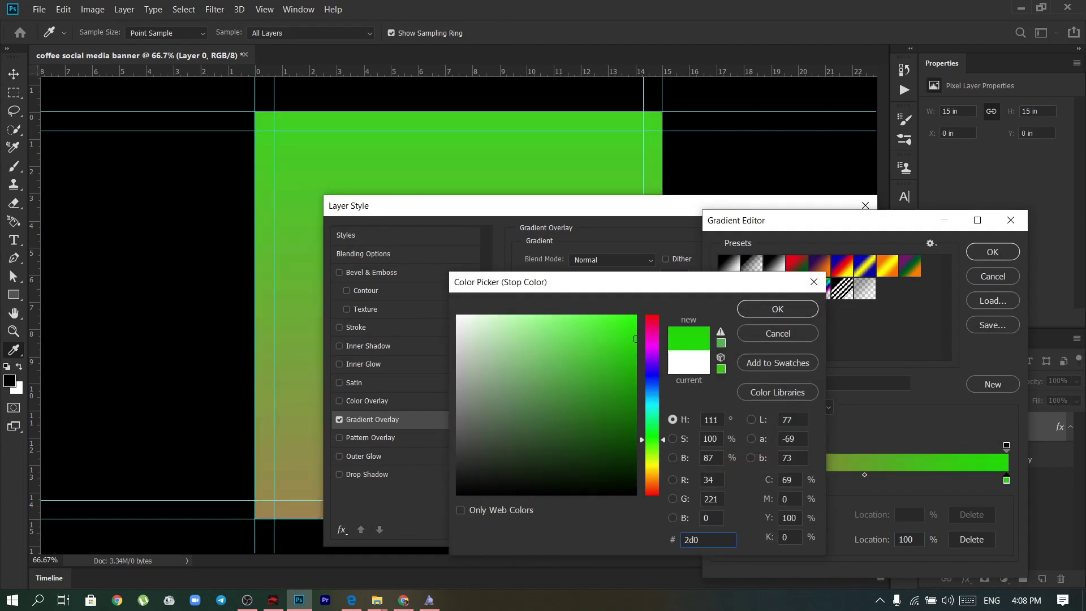
key(Return)
click(993, 252)
Make the gradient Radial with a reduced scale and apply the overlay.
drag(647, 209, 849, 212)
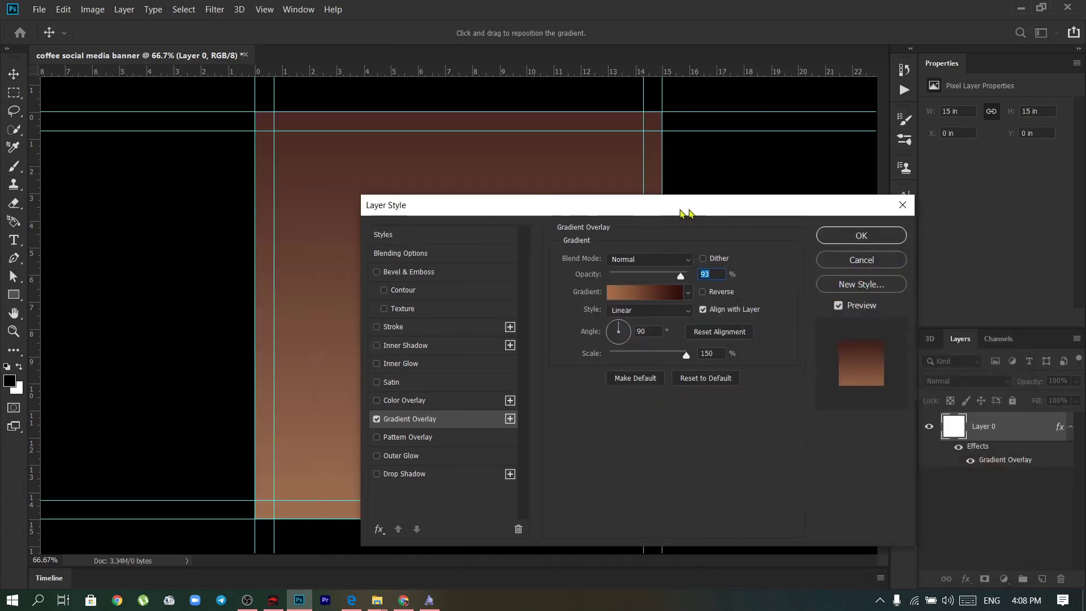
click(853, 315)
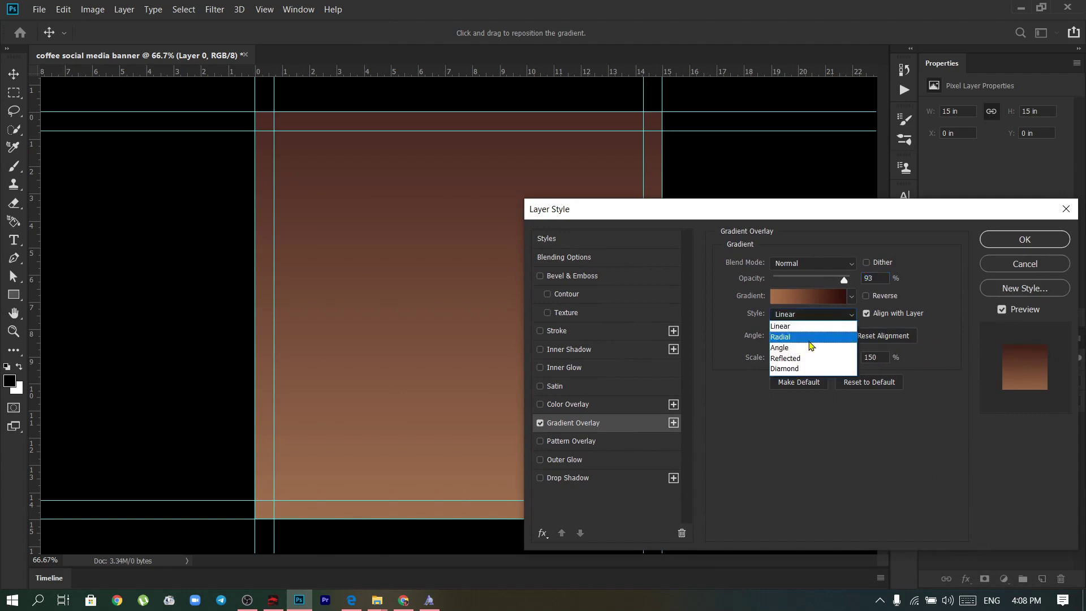
click(789, 332)
mouse_move(849, 359)
mouse_down()
mouse_move(818, 358)
mouse_move(828, 360)
mouse_up()
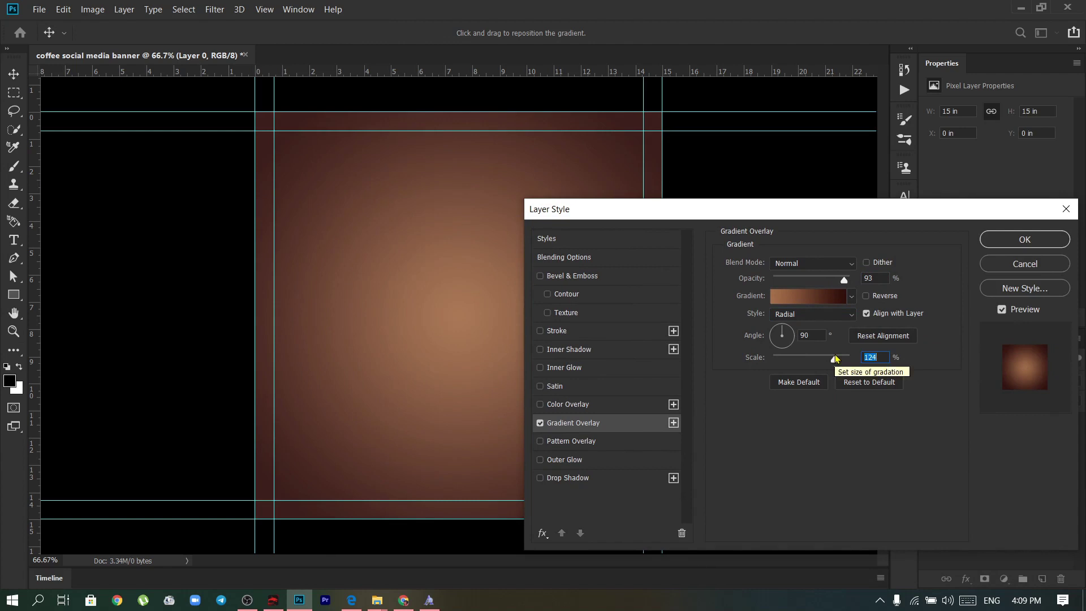
click(1025, 239)
Bring the flying coffee cup image into the banner, scaled down and centred.
click(39, 9)
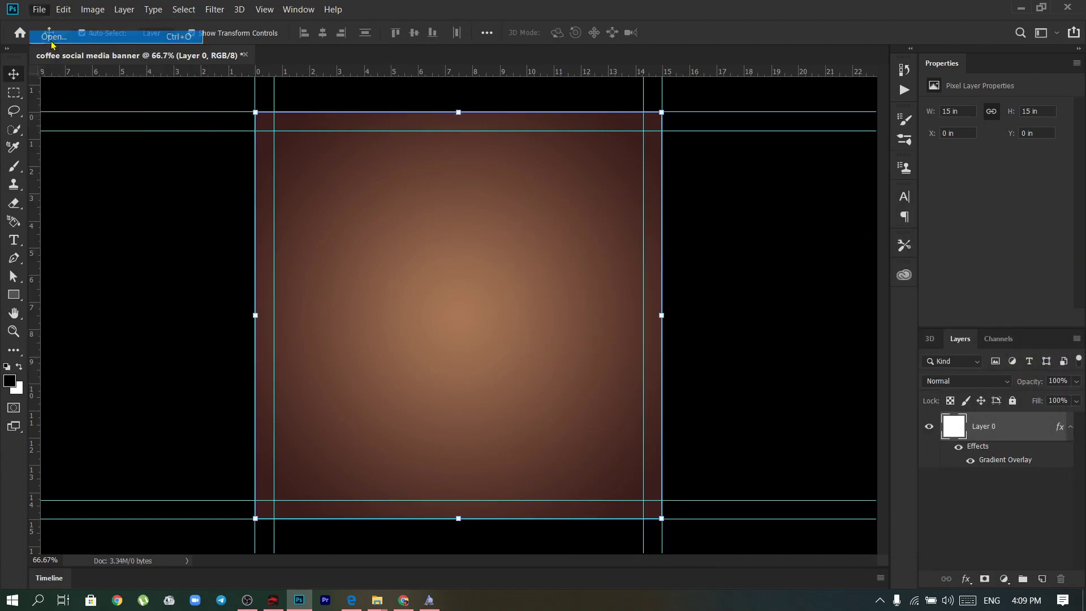
click(56, 40)
click(34, 168)
double_click(244, 130)
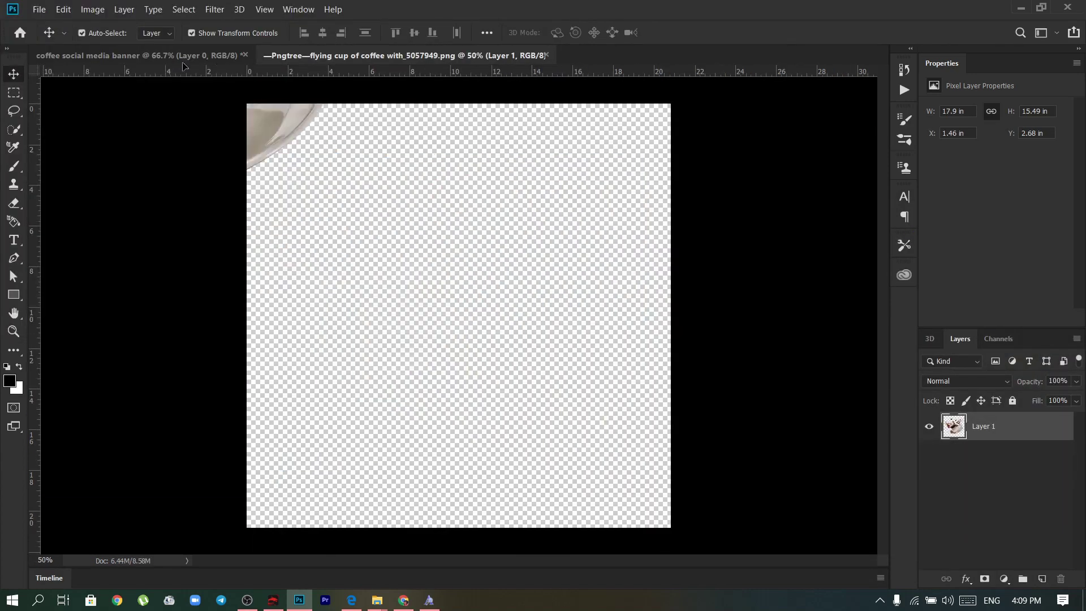
drag(406, 171, 453, 283)
key(ctrl+t)
mouse_move(481, 351)
mouse_down()
mouse_move(507, 335)
mouse_move(342, 67)
mouse_up()
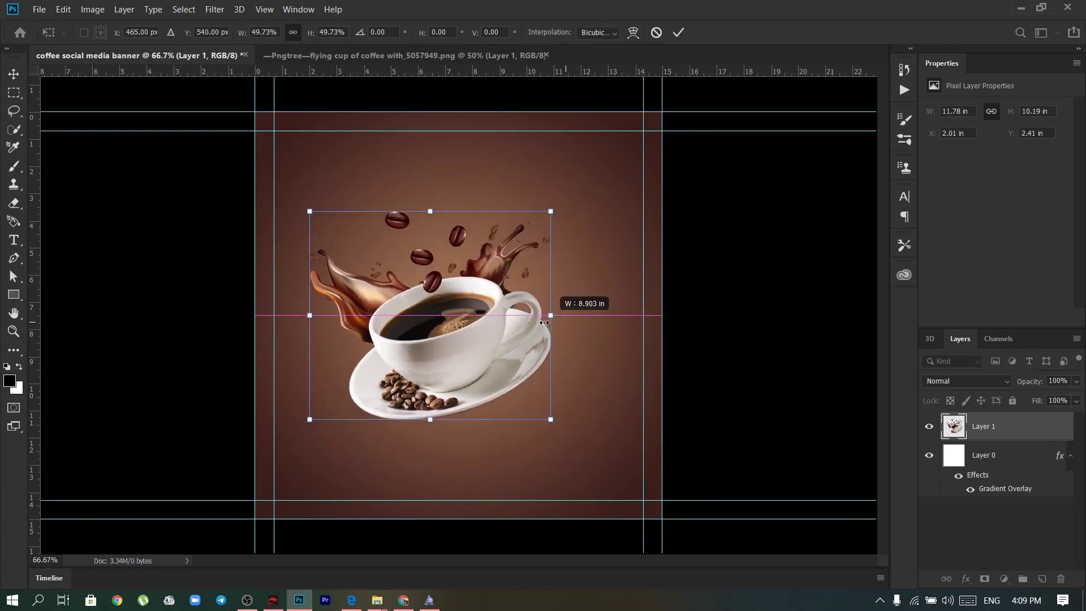
Place the fabric texture image in the banner, scaled to cover the whole canvas.
click(39, 10)
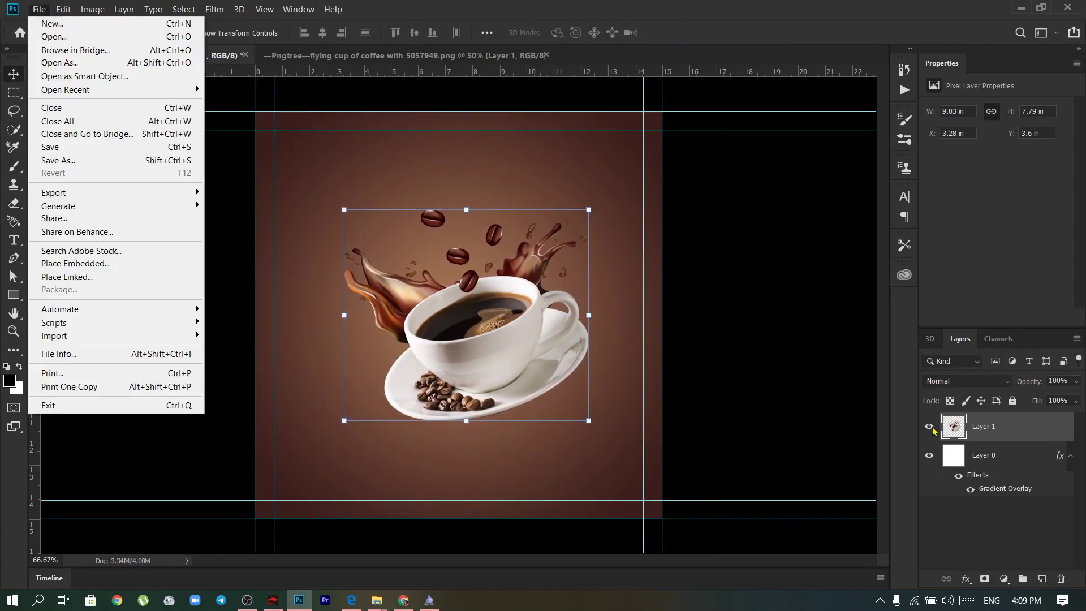
click(45, 36)
click(160, 138)
click(426, 315)
mouse_move(452, 283)
mouse_down()
mouse_move(396, 316)
mouse_move(453, 304)
mouse_up()
key(ctrl+t)
key(ctrl+minus)
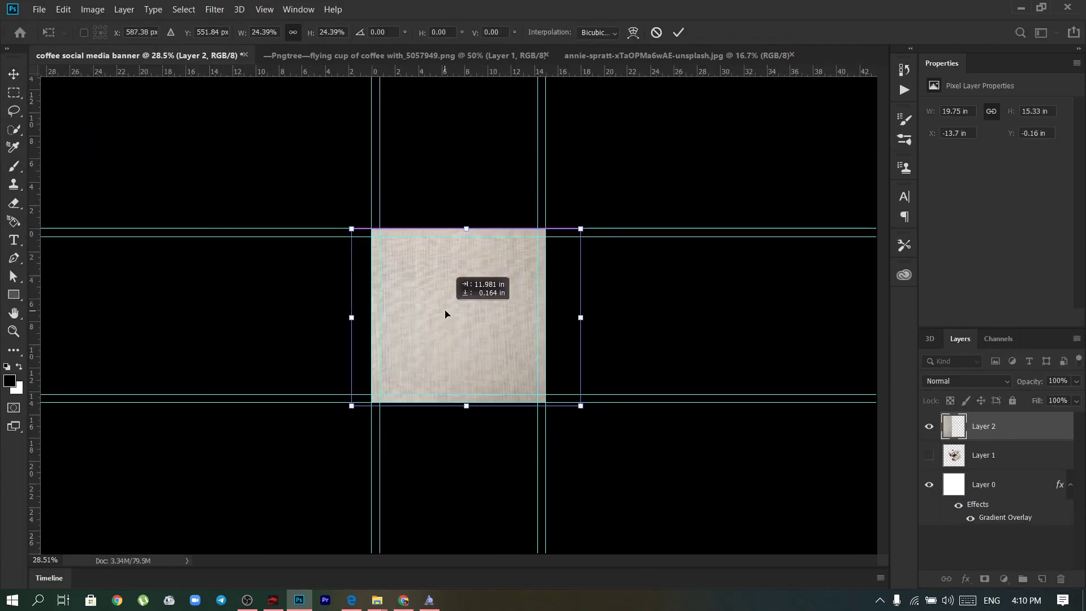
scroll(453, 305, up, 3)
drag(655, 315, 657, 317)
key(Return)
Blend the texture layer into the brown background at 65% opacity.
click(967, 381)
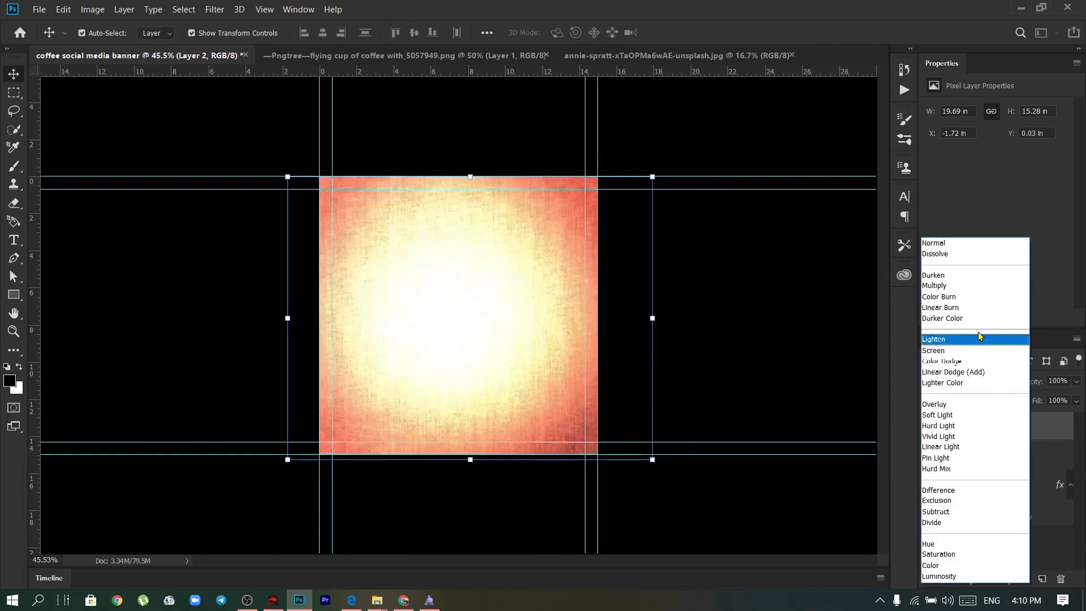
click(984, 286)
click(150, 272)
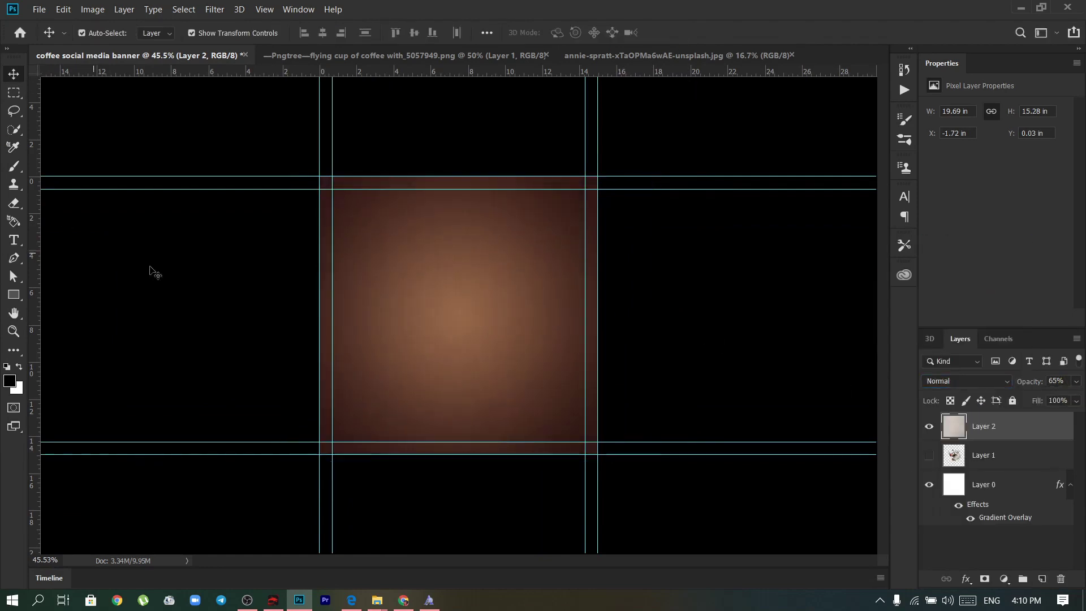
scroll(436, 294, up, 3)
scroll(436, 293, down, 2)
click(961, 484)
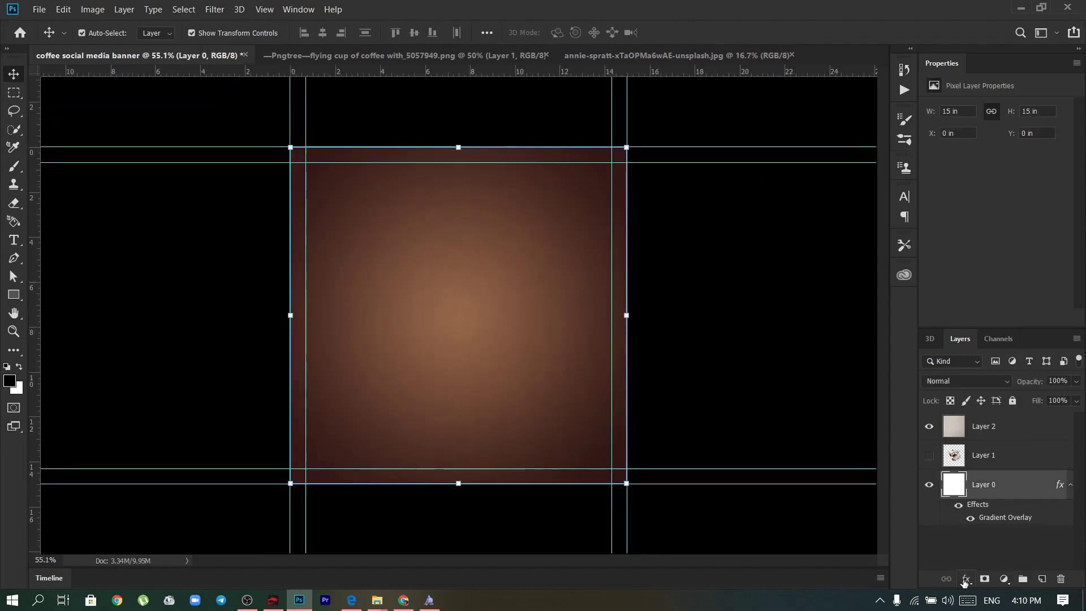
Shrink the background's radial Gradient Overlay scale to about 92% for a tighter glow.
double_click(1005, 516)
drag(834, 360, 818, 361)
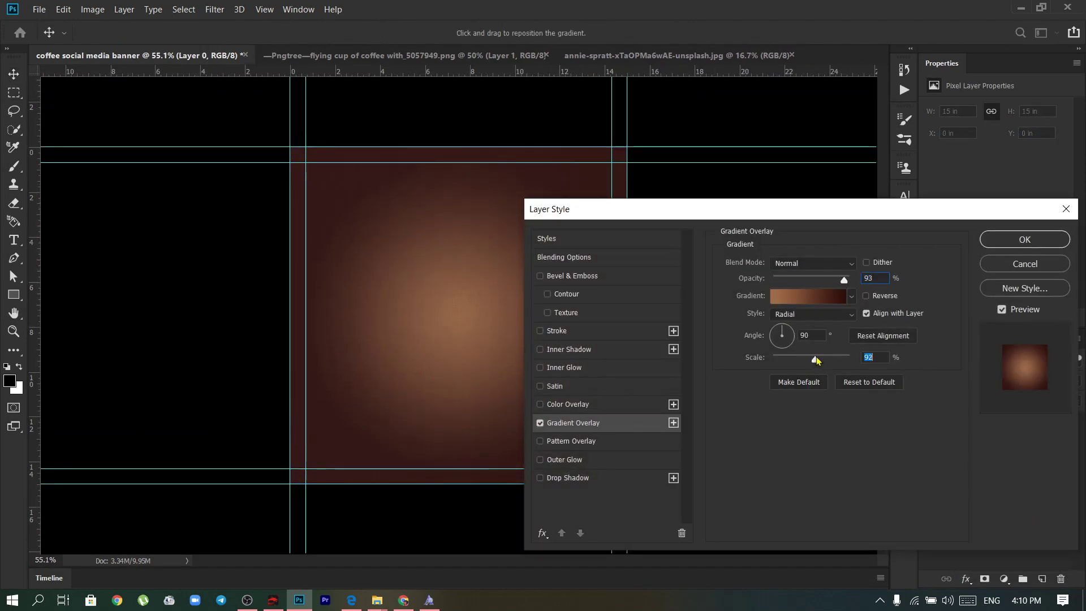
click(809, 296)
click(1016, 222)
click(1040, 239)
Make the coffee cup layer visible and move it above Layer 2.
click(984, 455)
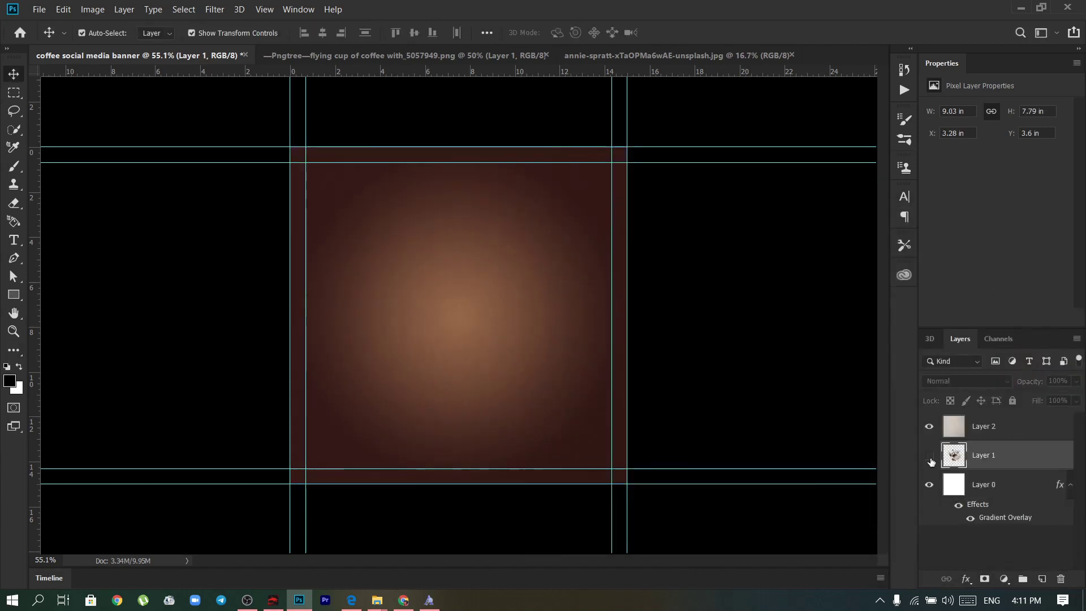
click(928, 455)
key(ctrl+t)
drag(984, 454, 984, 421)
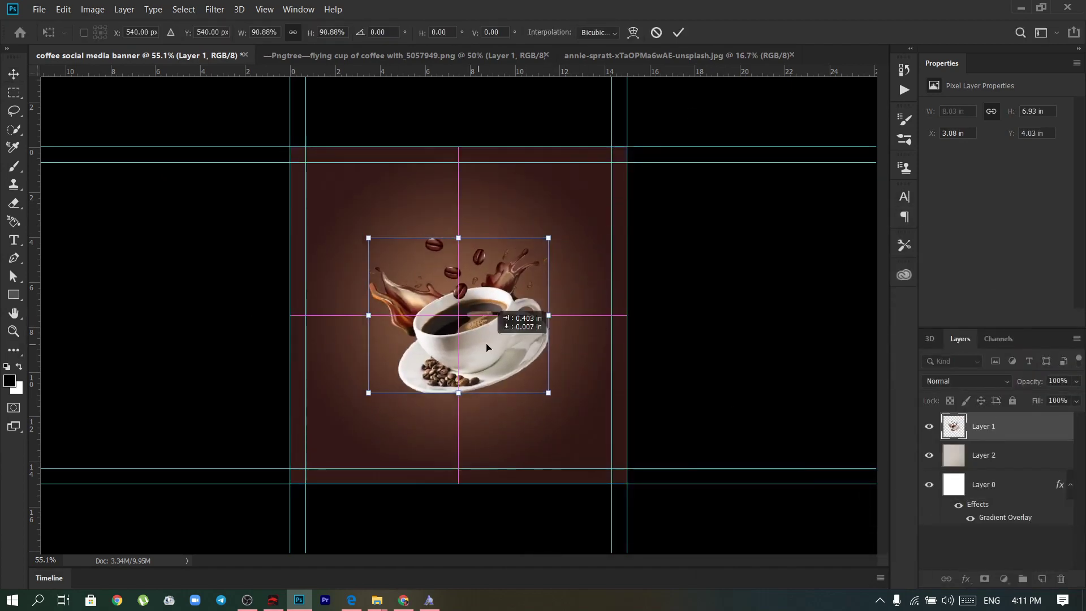
key(ctrl+0)
key(Return)
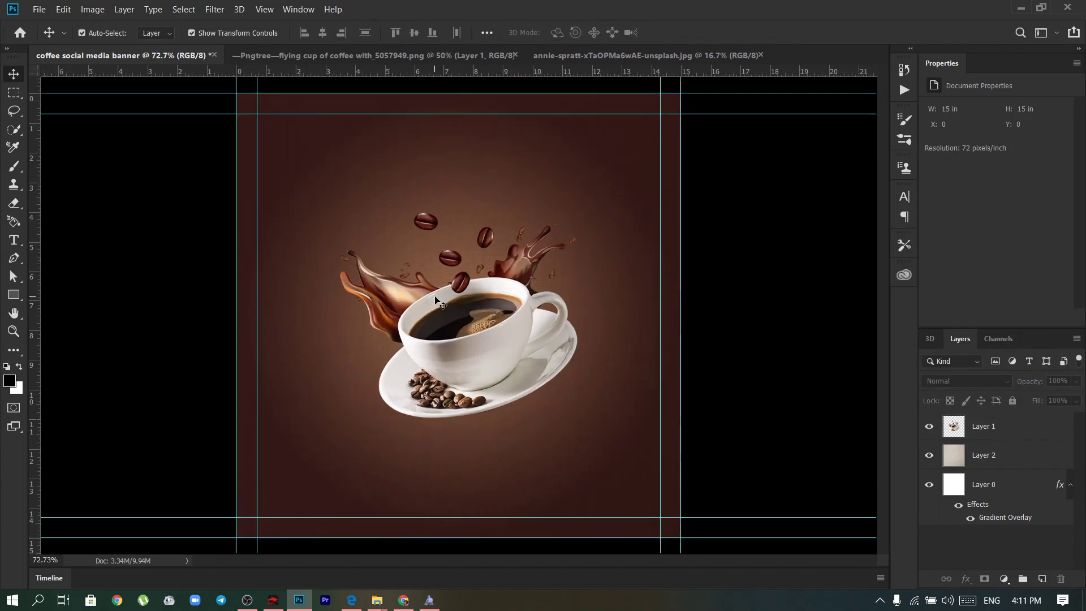
Convert the coffee cup to a Smart Object and enlarge it to about 115%.
right_click(984, 426)
click(958, 116)
key(ctrl+t)
click(540, 33)
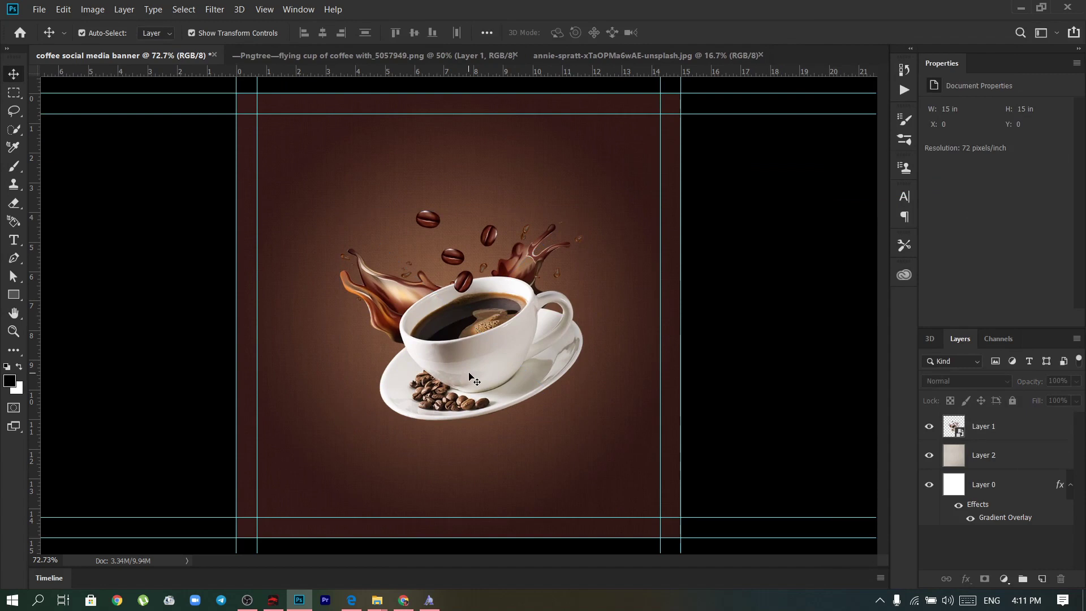
key(ctrl+t)
drag(340, 300, 321, 299)
drag(458, 425, 458, 417)
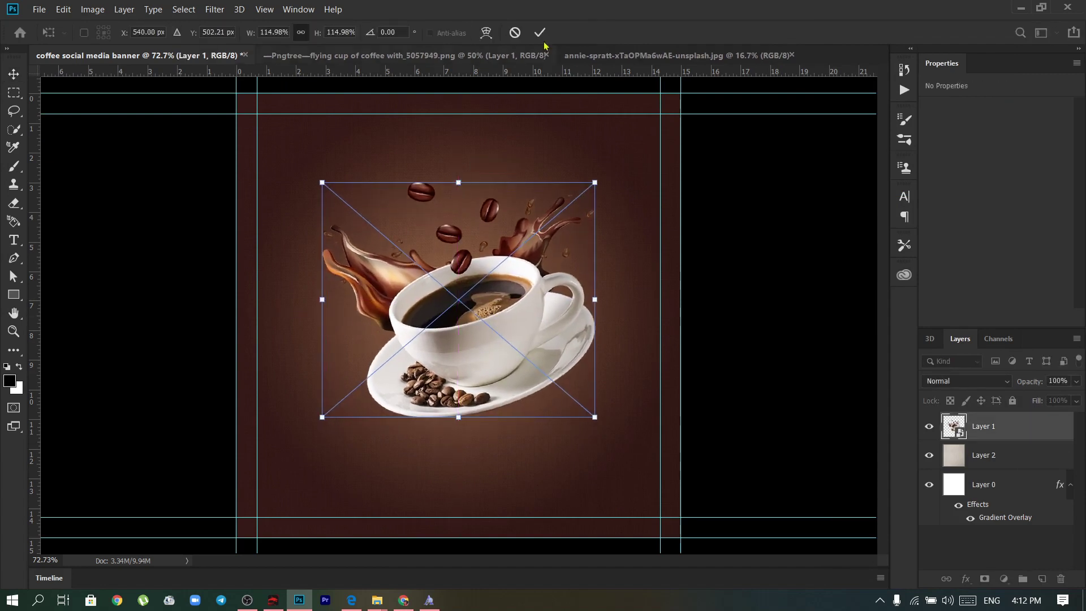
click(540, 33)
Paint a soft dark shadow stroke on a new layer across the lower banner.
click(13, 294)
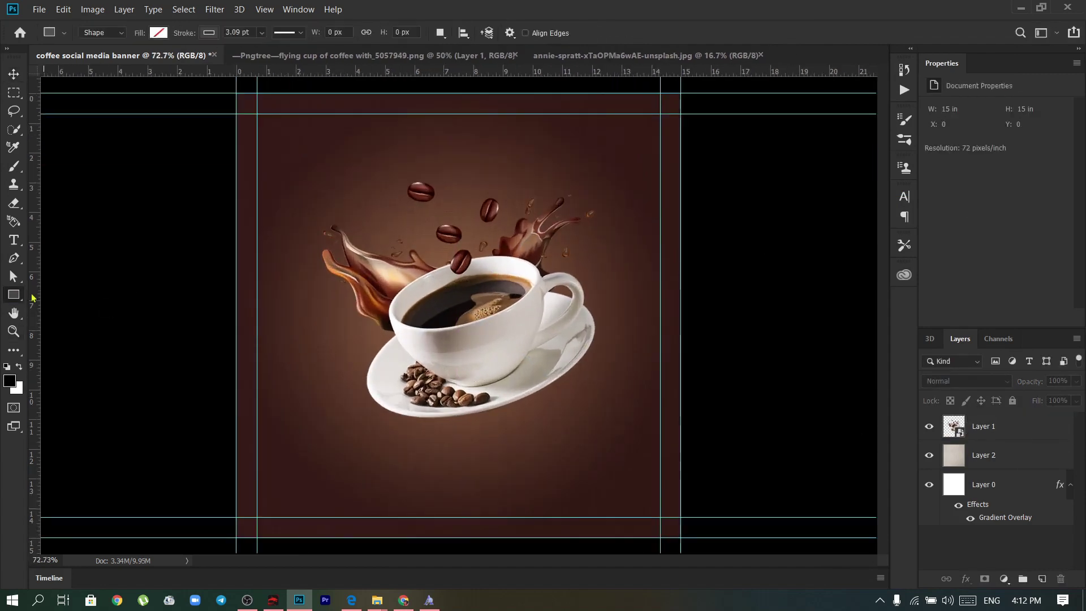
key(ctrl+shift+alt+n)
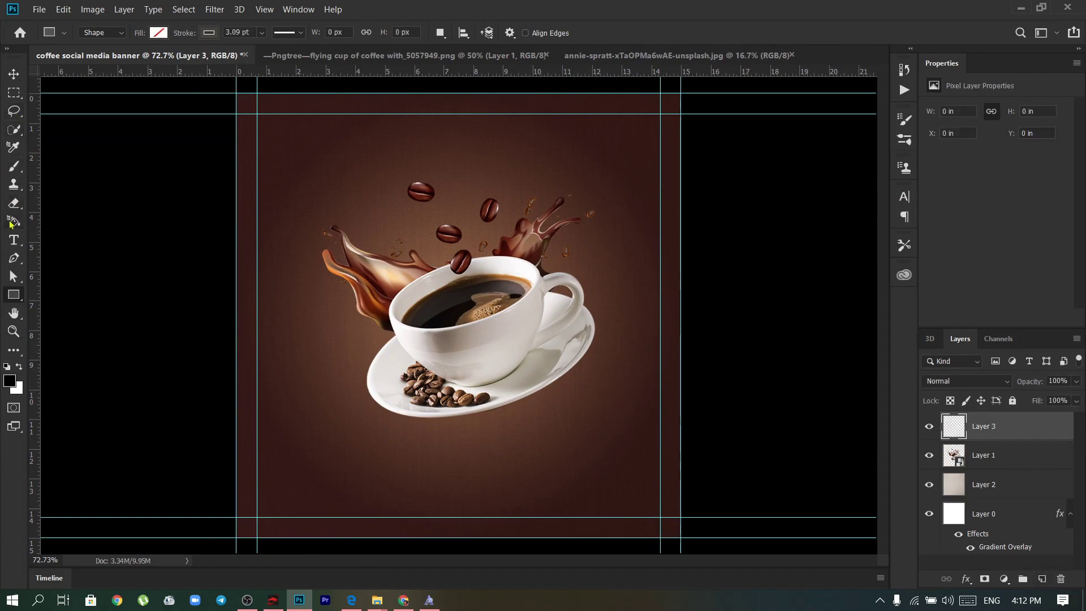
right_click(13, 166)
click(62, 165)
right_click(462, 437)
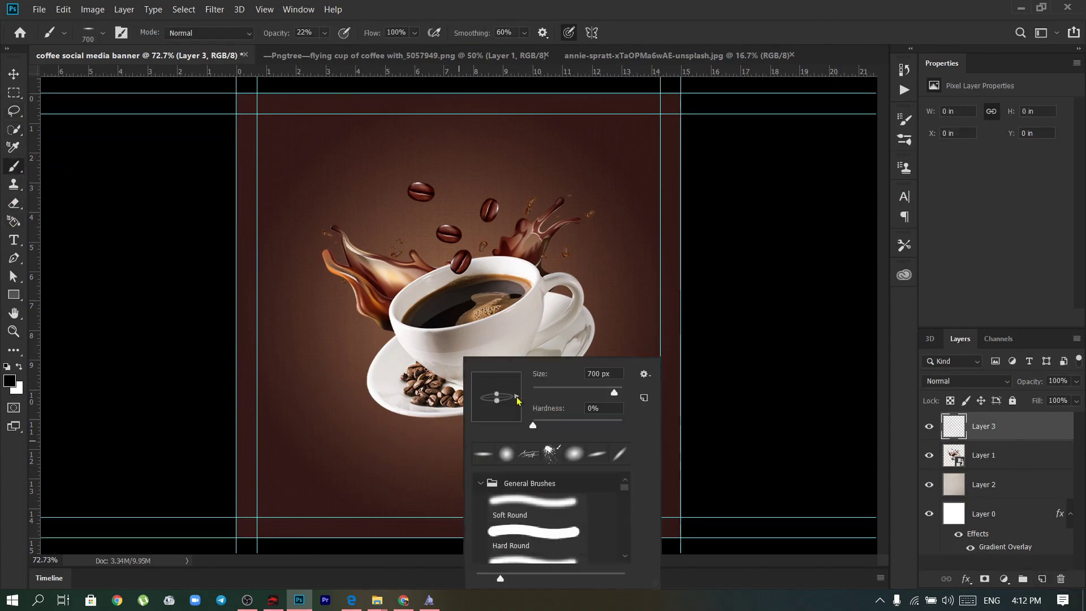
right_click(489, 417)
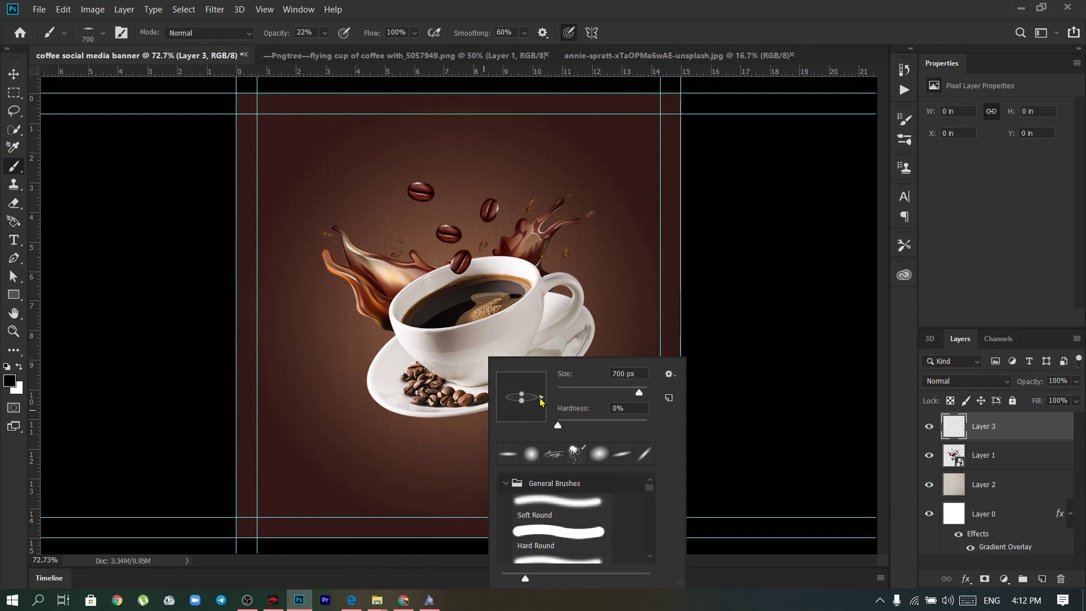
drag(134, 376, 737, 425)
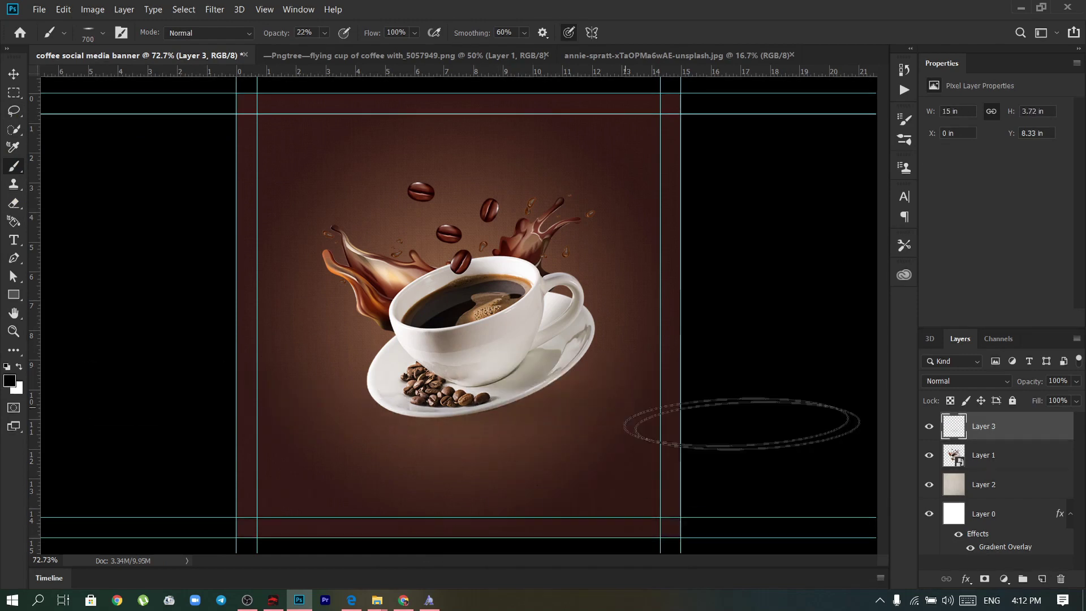
Move the shadow layer beneath the coffee cup and set it to Multiply.
drag(1000, 435, 1000, 473)
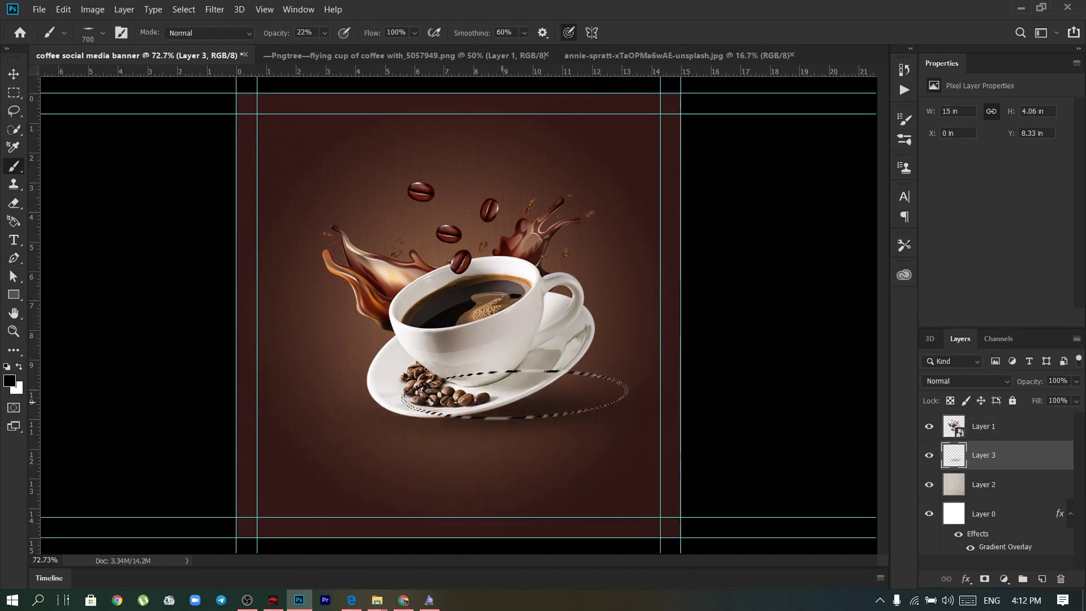
key(bracketleft)
key(bracketleft)
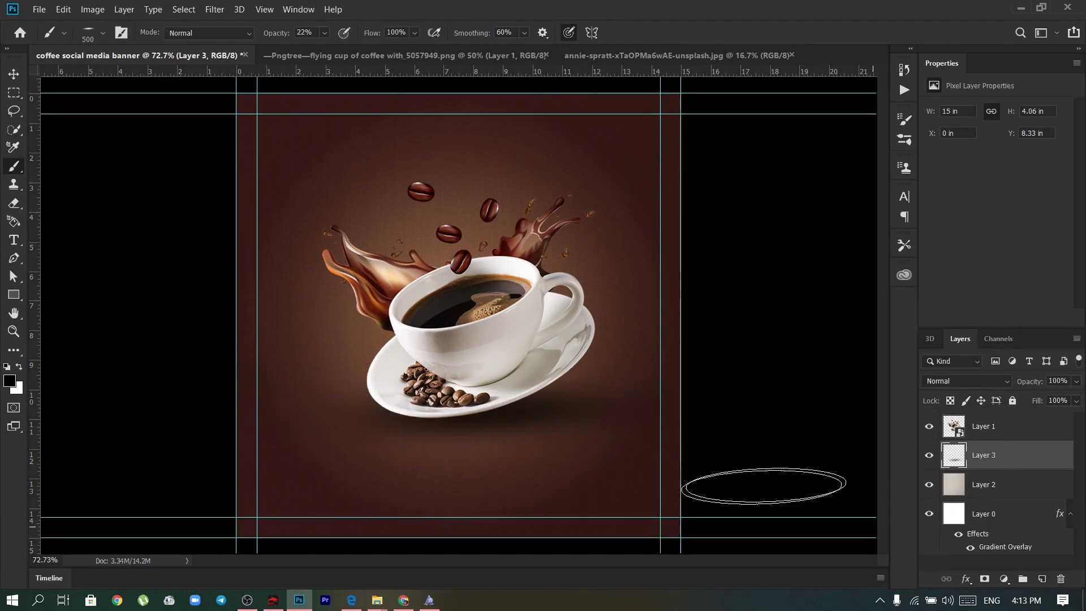
click(984, 381)
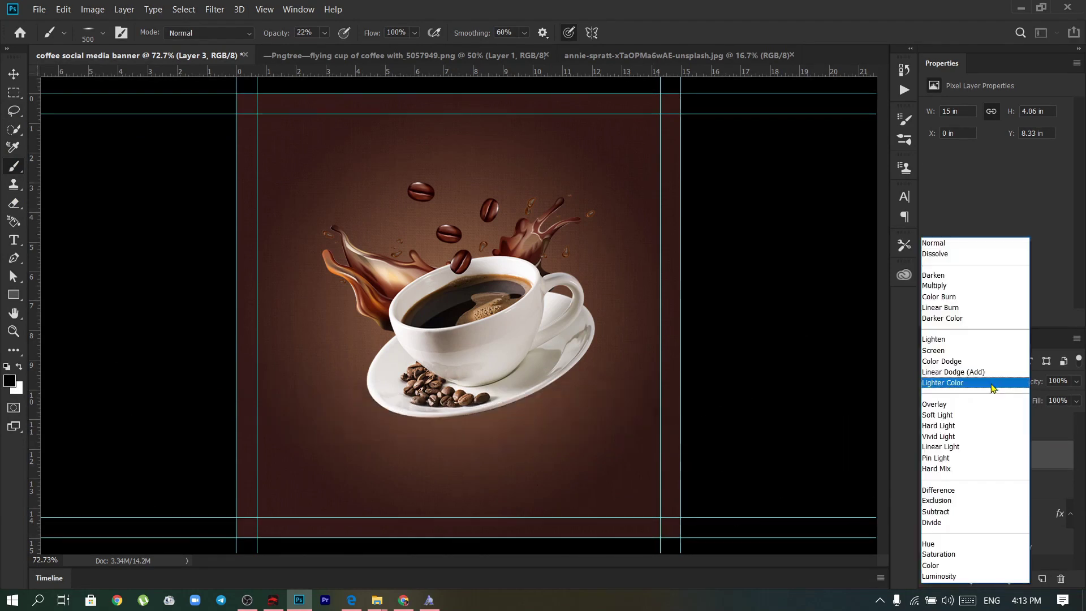
click(955, 285)
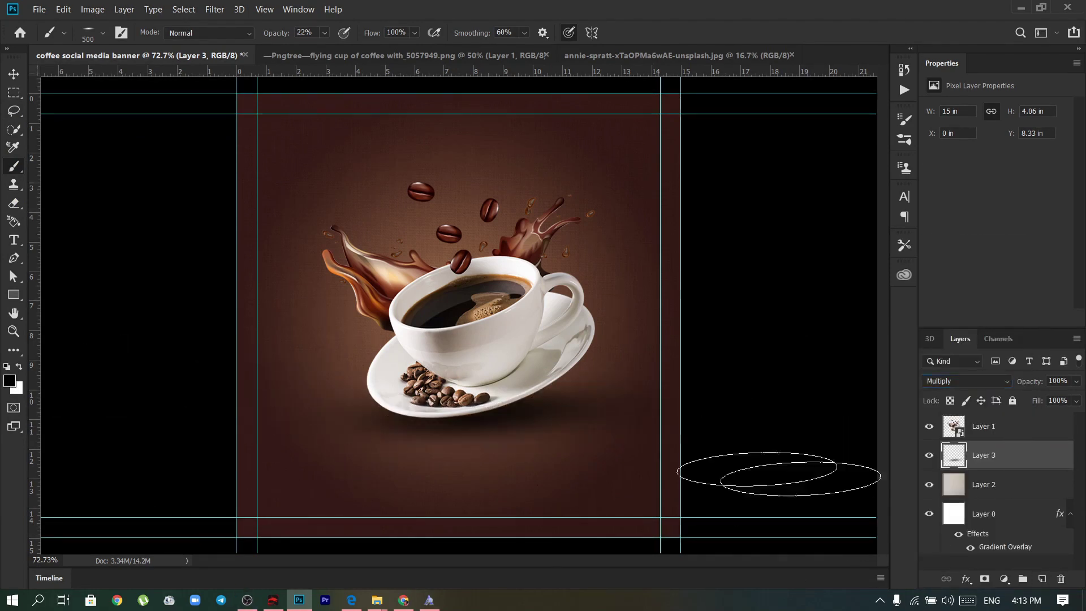
scroll(622, 308, down, 2)
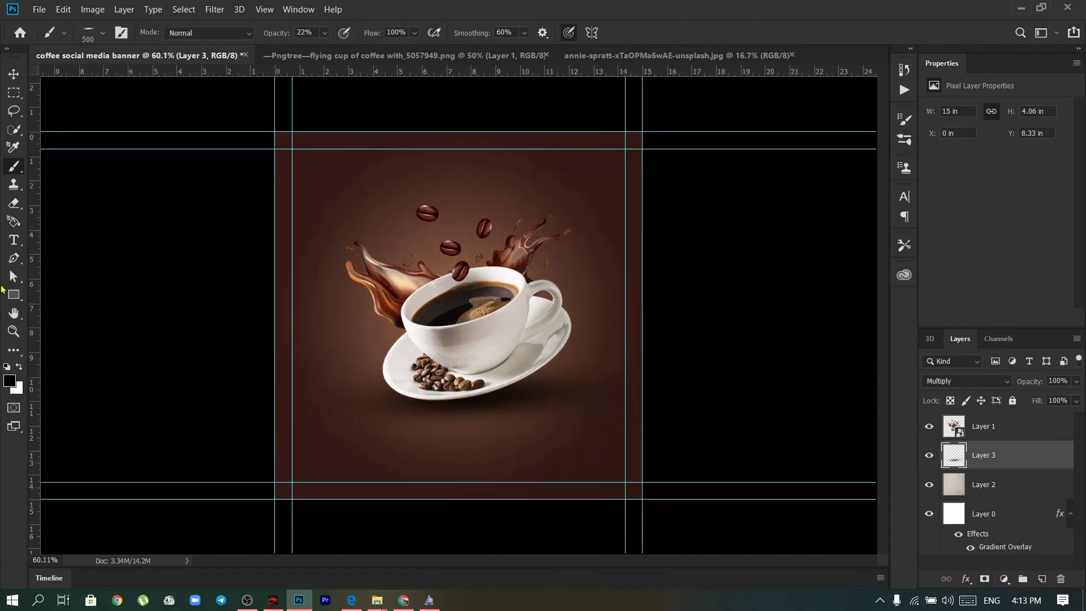
Quick Select the top coffee bean in the flying-cup image.
click(350, 55)
scroll(430, 227, up, 3)
key(w)
click(409, 160)
scroll(432, 205, down, 2)
Move the coffee bean into the banner inside a new group named 'coffee nuts'.
key(v)
mouse_move(407, 168)
mouse_down()
mouse_move(219, 59)
mouse_move(338, 332)
mouse_up()
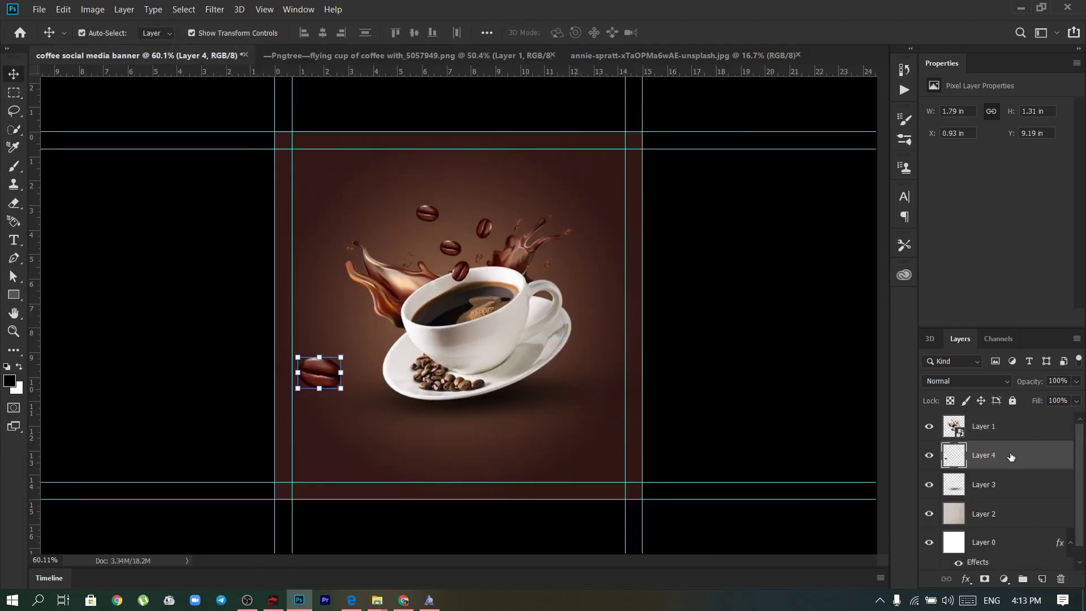
click(1023, 578)
double_click(988, 451)
text(coffee nuts)
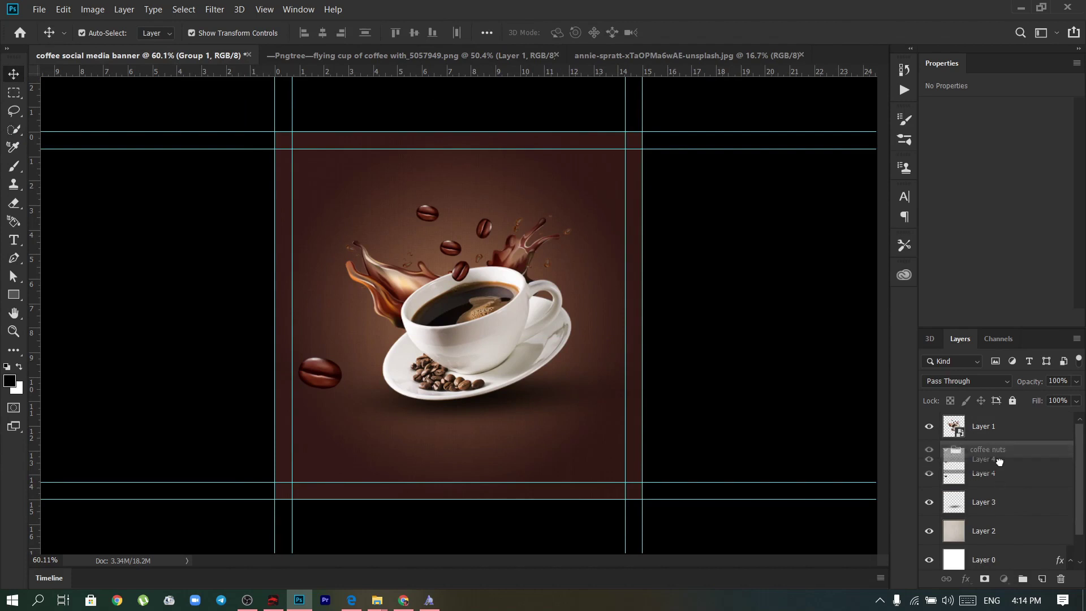
drag(987, 473, 996, 450)
Duplicate the bean, place copies at bottom and top right, and rotate and enlarge the left bean.
key(ctrl+j)
key(ctrl+j)
mouse_move(319, 373)
mouse_down()
mouse_move(480, 465)
mouse_move(603, 237)
mouse_up()
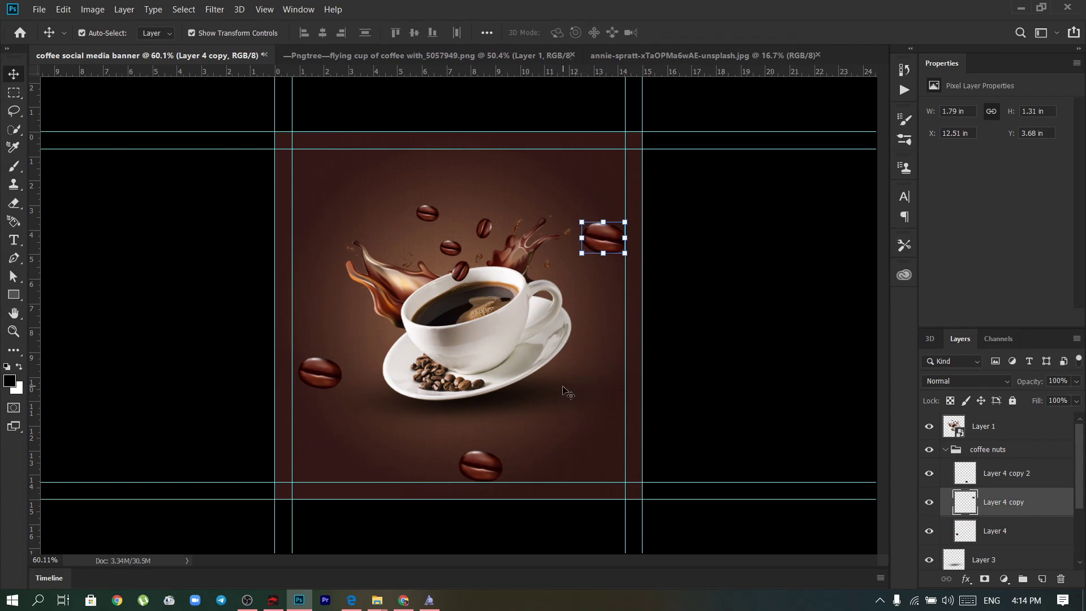
click(302, 389)
key(ctrl+t)
drag(316, 373, 310, 352)
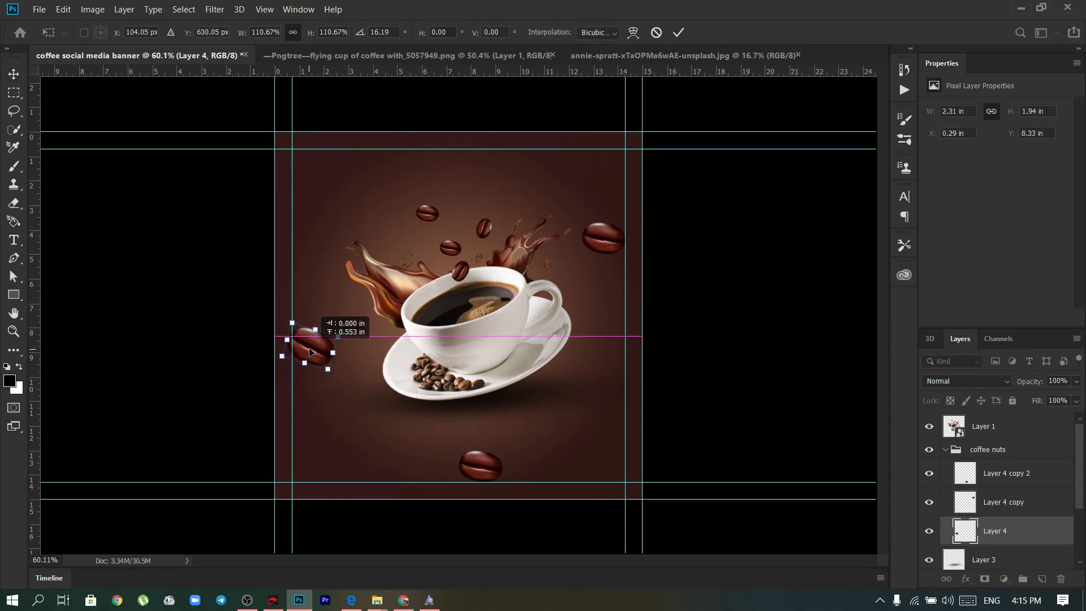
key(Return)
Enlarge and reposition the bottom bean, and tilt the left bean more steeply.
click(480, 466)
key(ctrl+t)
mouse_move(480, 469)
mouse_down()
mouse_move(491, 485)
mouse_move(528, 474)
mouse_up()
key(Return)
click(305, 347)
key(ctrl+t)
drag(342, 337, 338, 346)
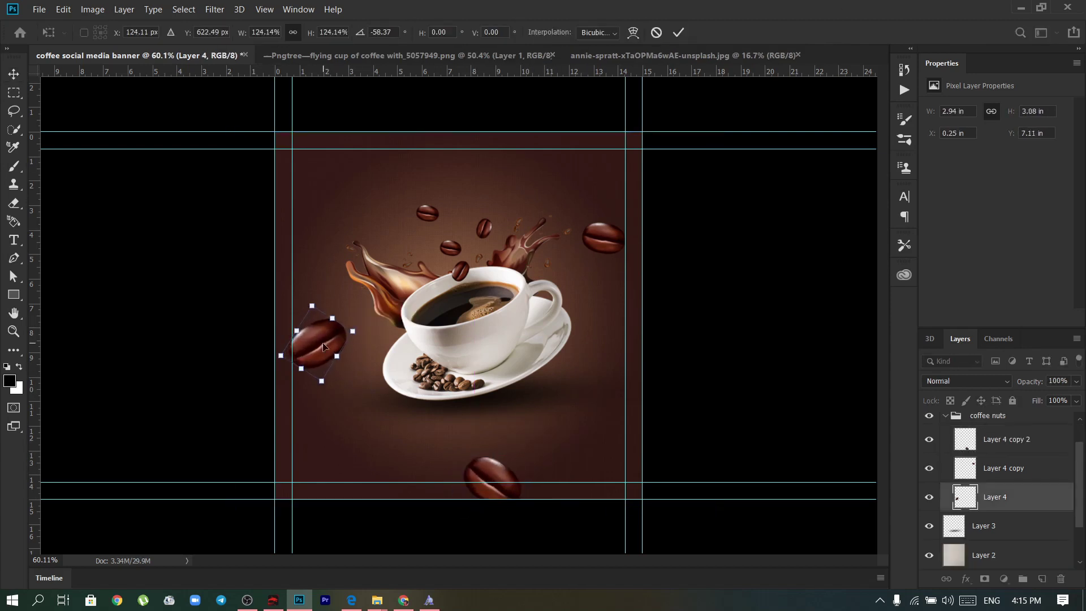
click(763, 388)
Duplicate the top-right bean into a lower-right copy and rotate the top-right bean.
click(610, 238)
key(ctrl+j)
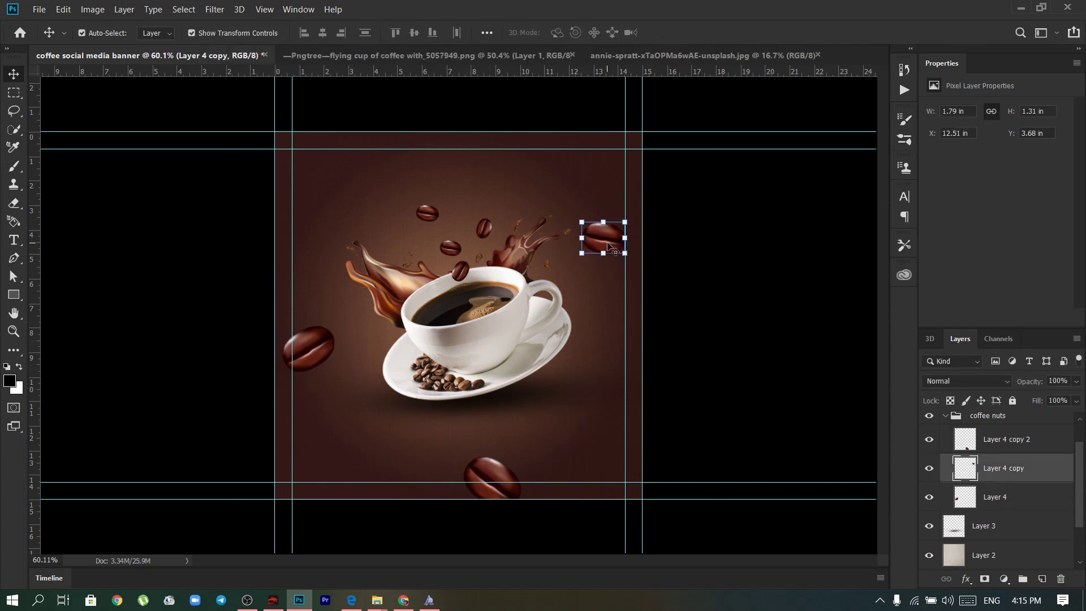
key(ctrl+u)
key(Escape)
mouse_move(609, 238)
mouse_down()
mouse_move(601, 424)
mouse_move(596, 201)
mouse_move(623, 211)
mouse_up()
key(ctrl+t)
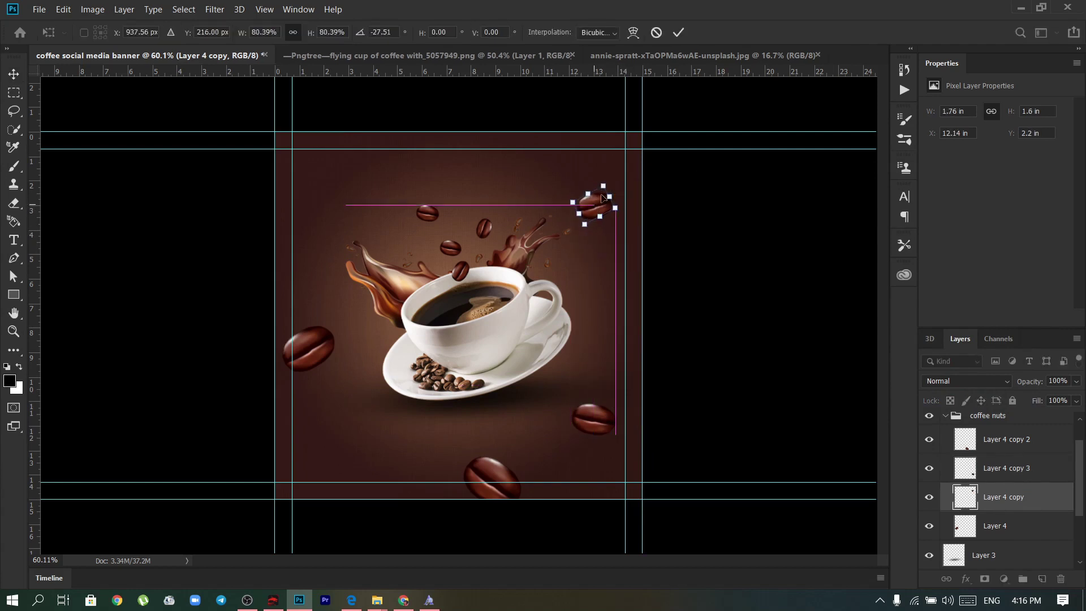
click(729, 392)
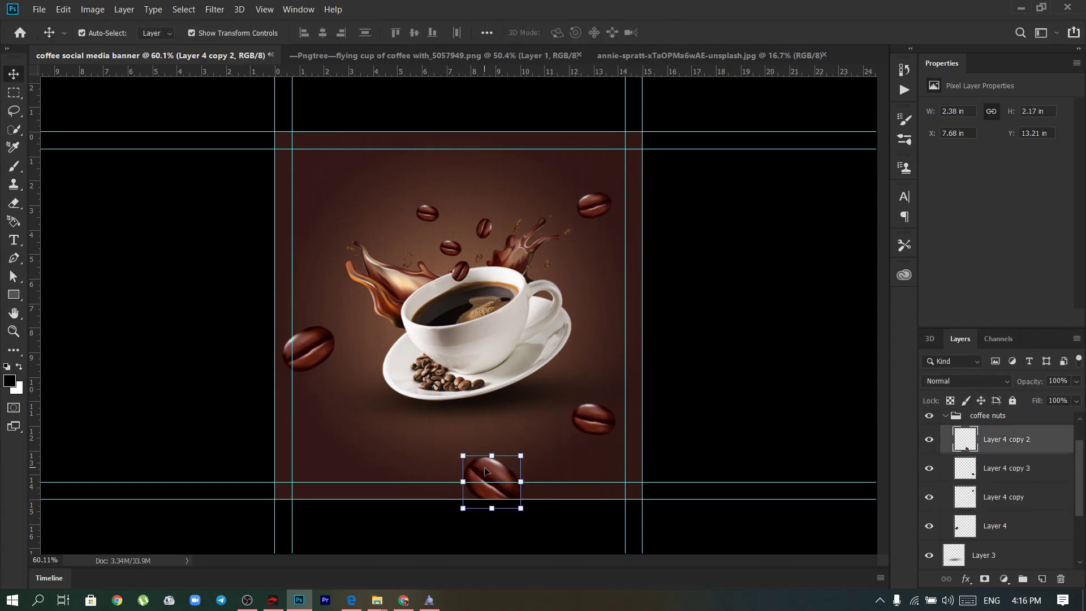
Shift the bottom bean left and stretch it taller.
drag(486, 478, 438, 484)
drag(421, 484, 429, 463)
click(764, 448)
click(428, 480)
key(ctrl+t)
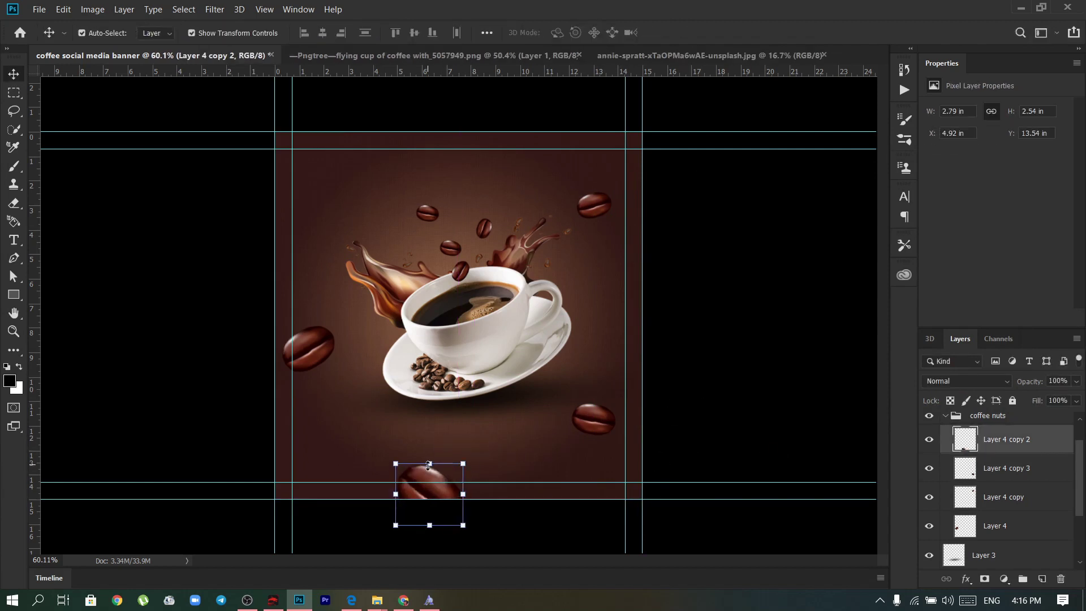
key(Return)
Enlarge the left bean slightly, then clear the layer selection.
click(308, 351)
key(ctrl+t)
drag(283, 348, 279, 353)
key(Return)
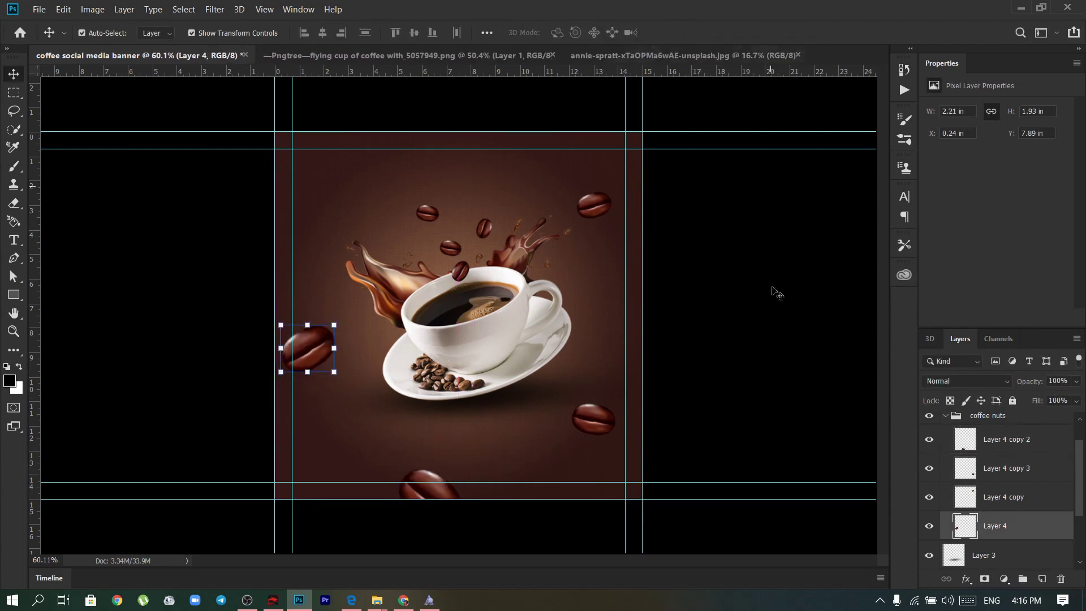
click(594, 419)
click(768, 438)
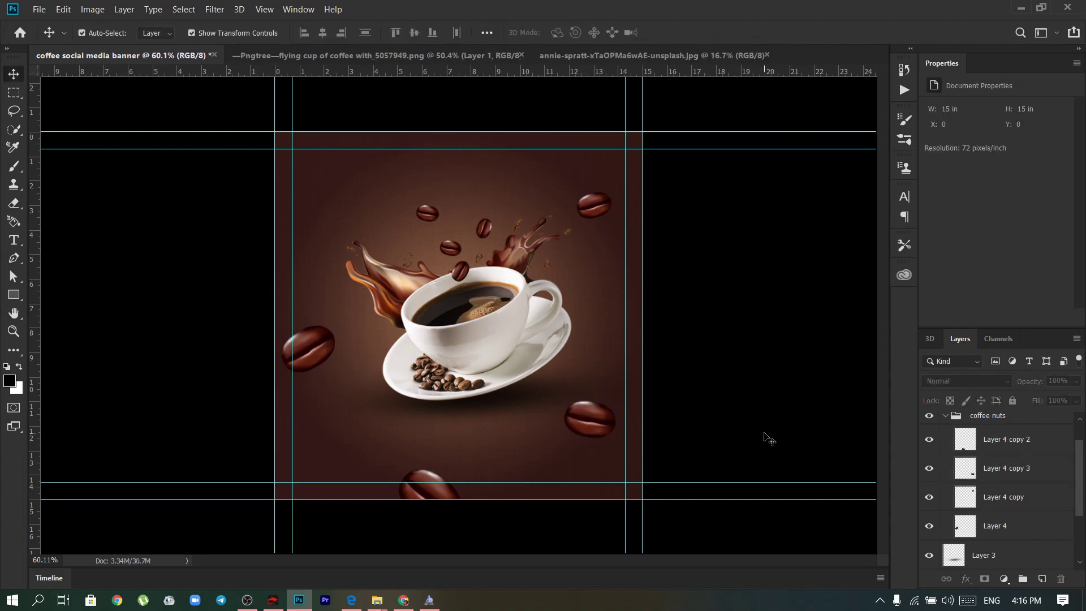
Apply a Motion Blur to the bottom coffee bean.
click(426, 484)
click(239, 9)
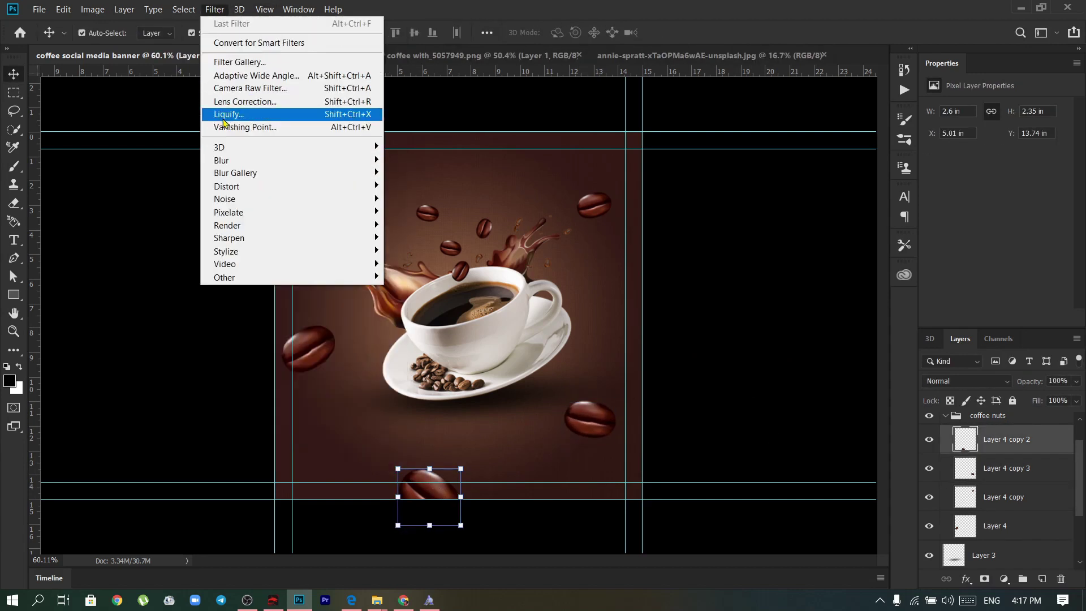
click(411, 243)
drag(582, 92, 800, 111)
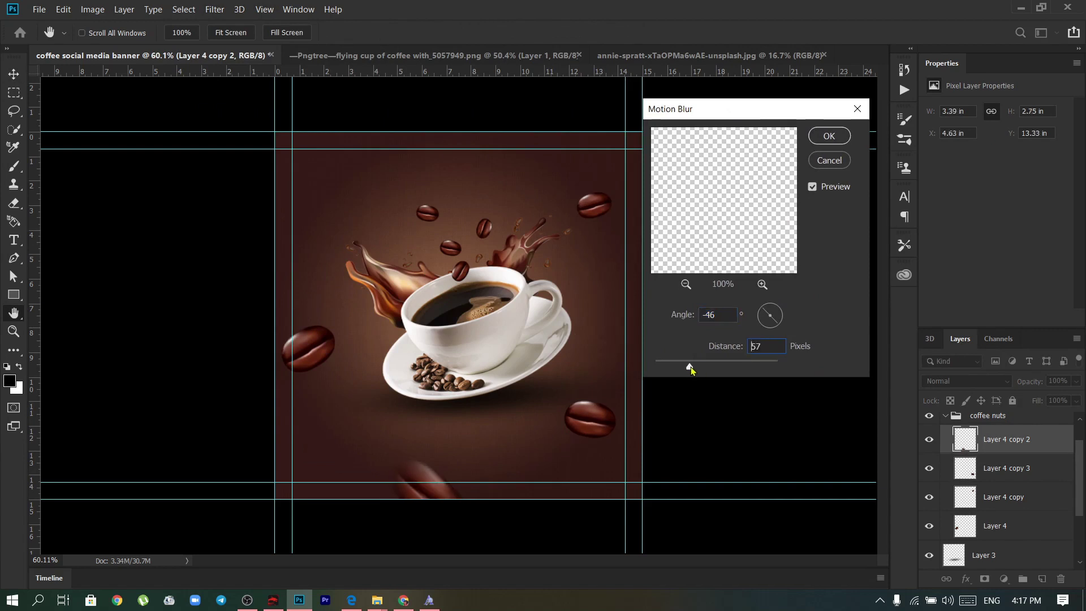
click(829, 136)
Give the left bean a lighter Motion Blur with reduced distance.
click(307, 348)
click(215, 9)
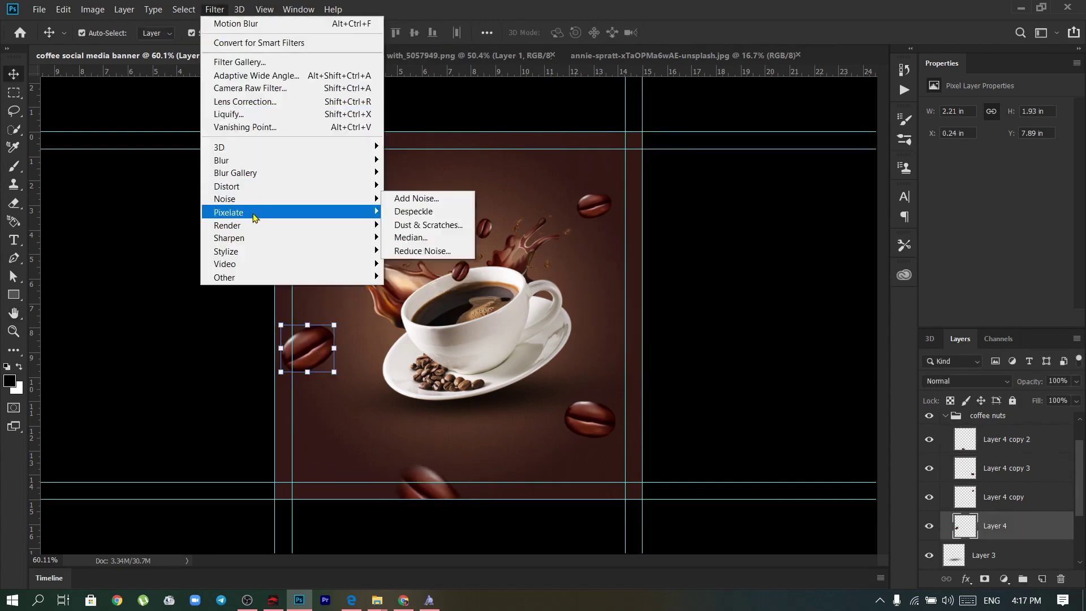
click(406, 238)
drag(703, 368, 664, 369)
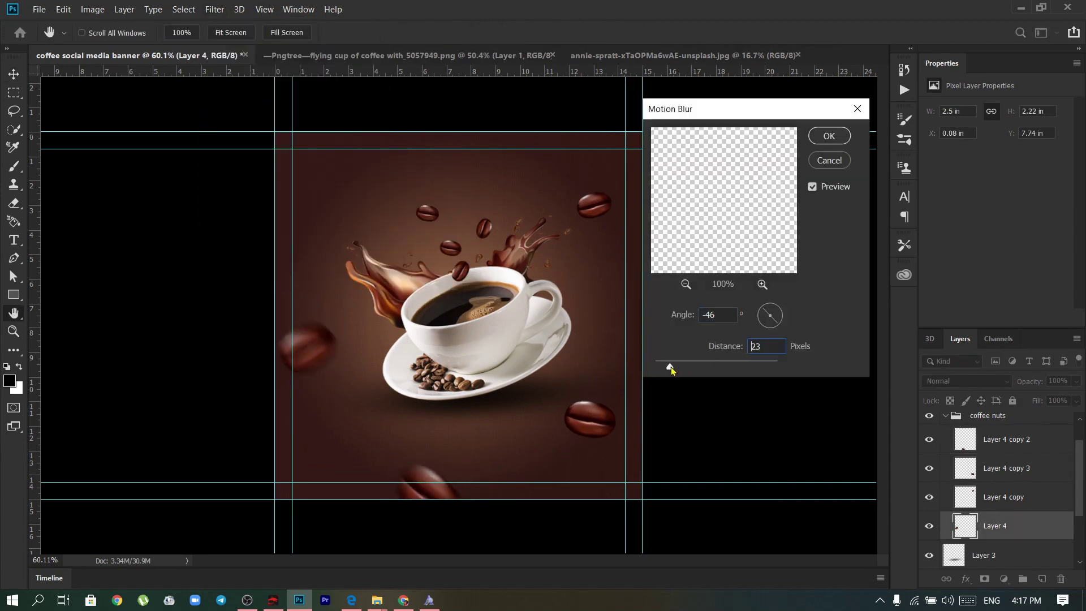
click(829, 136)
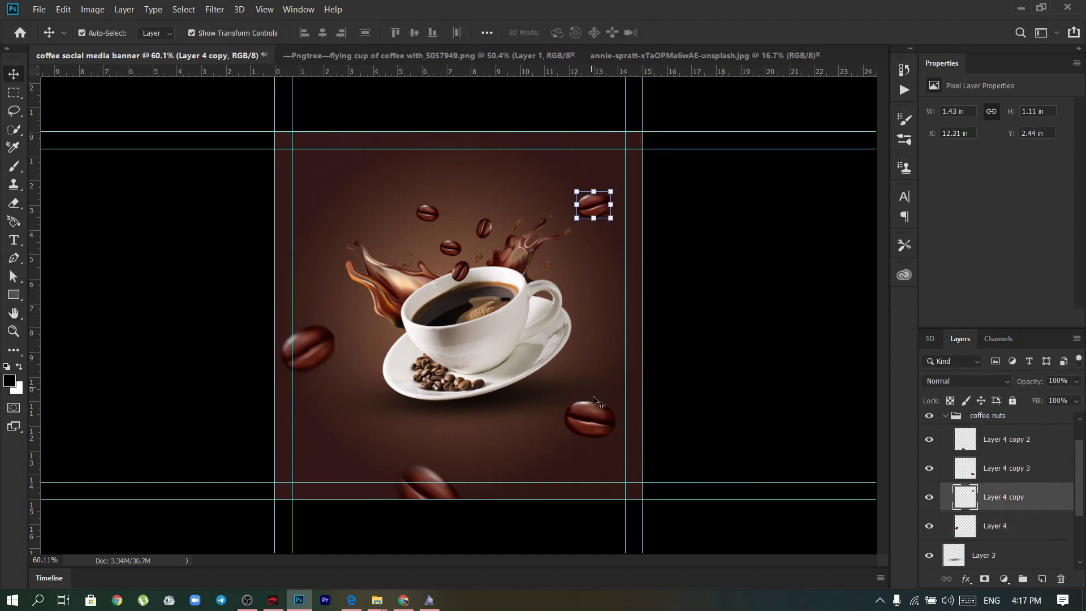
Place another rotated bean copy near the top edge of the banner.
mouse_move(590, 421)
mouse_down()
mouse_move(523, 134)
mouse_move(546, 107)
mouse_up()
click(752, 375)
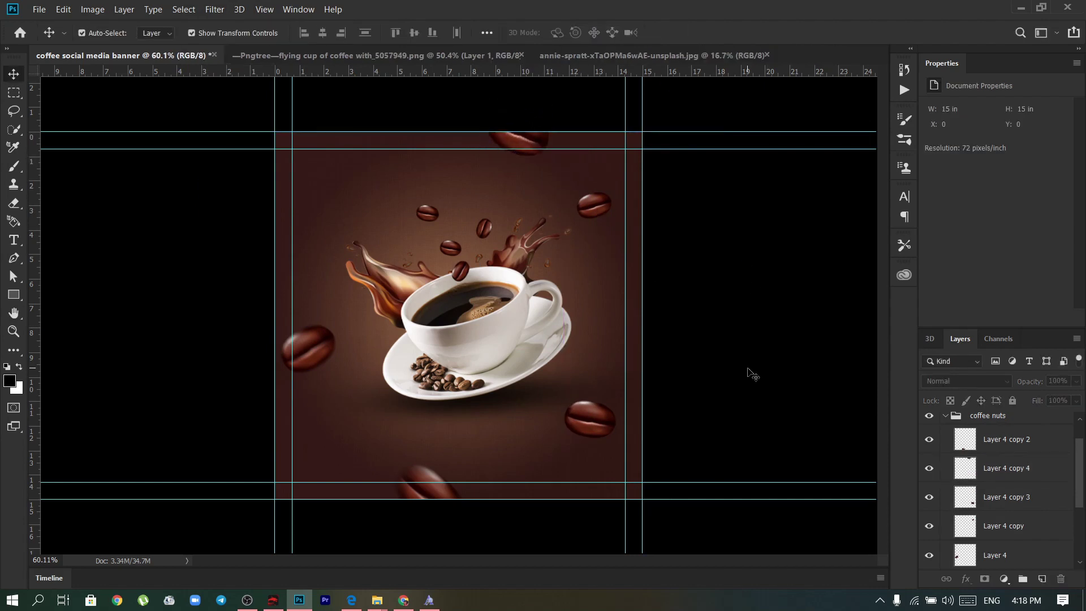
click(590, 418)
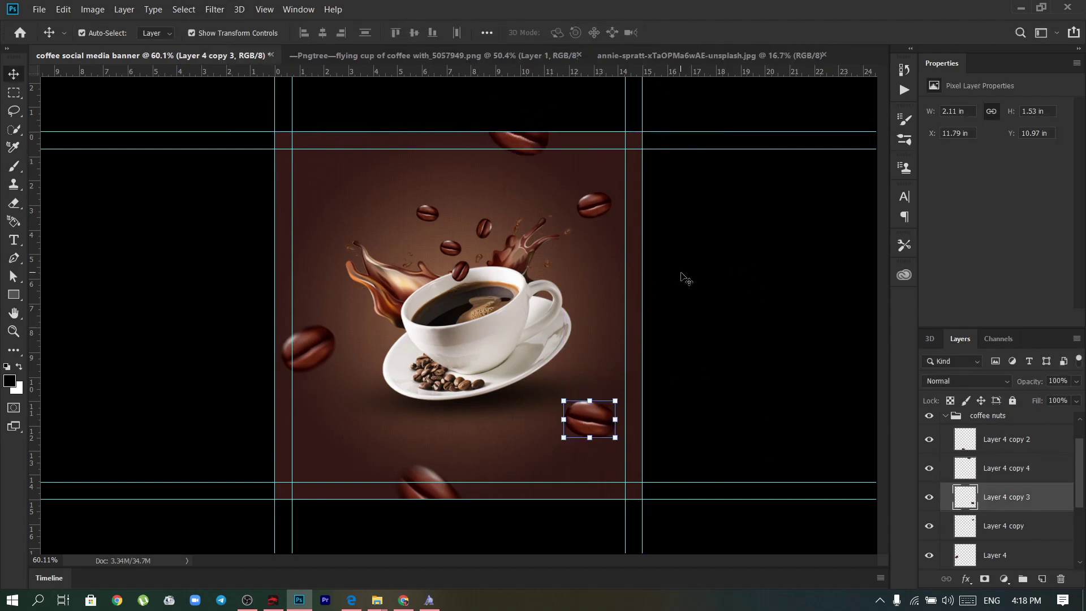
click(594, 210)
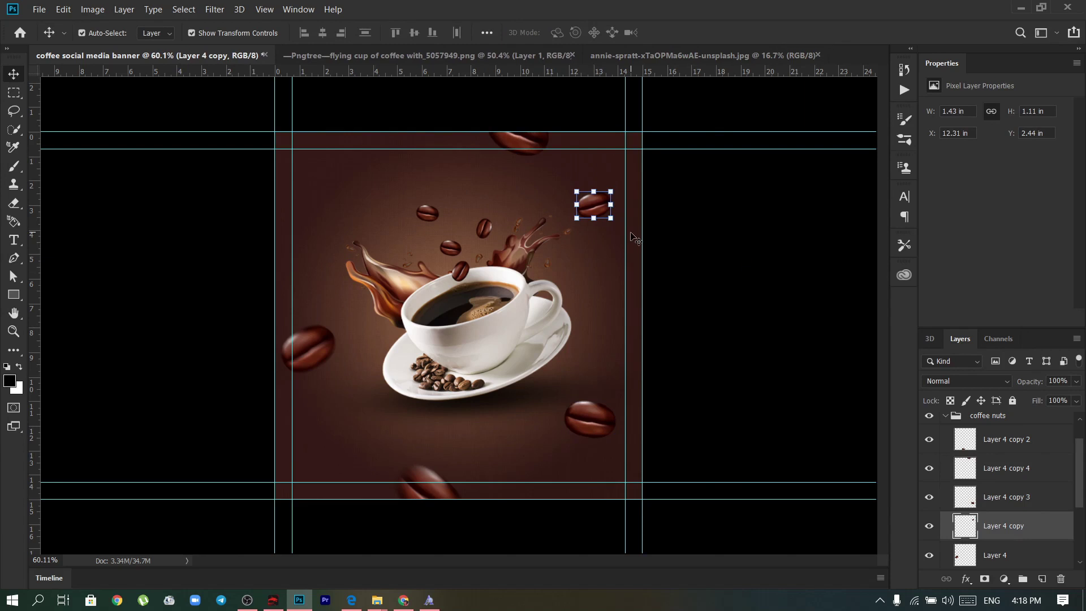
click(590, 419)
Motion-blur the lower-right bean and the upper-right bean, the latter with slightly less distance.
click(215, 9)
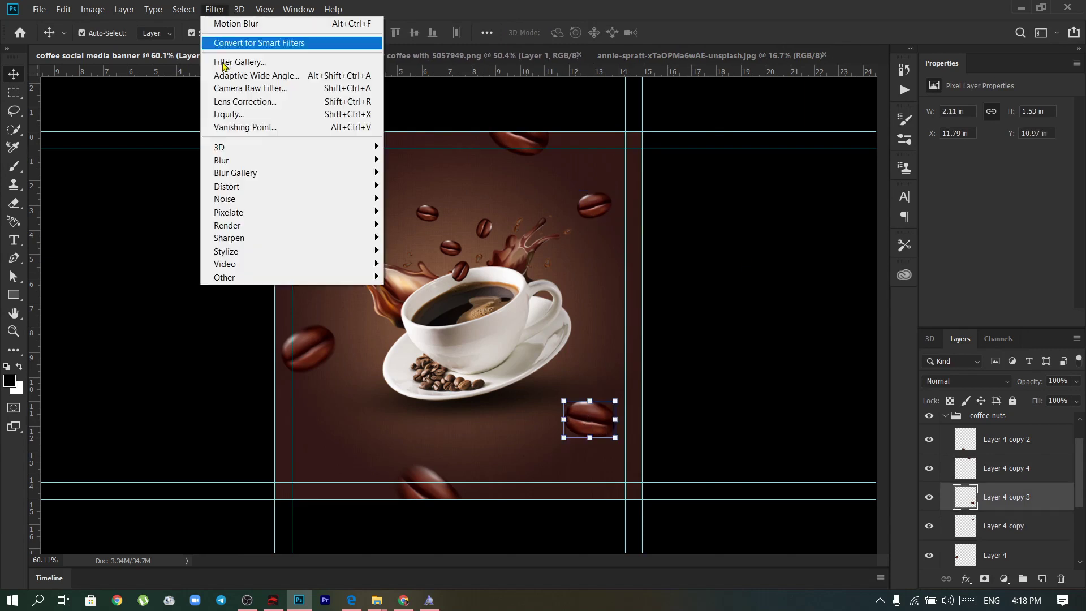
click(432, 245)
key(Tab)
key(Return)
click(594, 210)
click(214, 9)
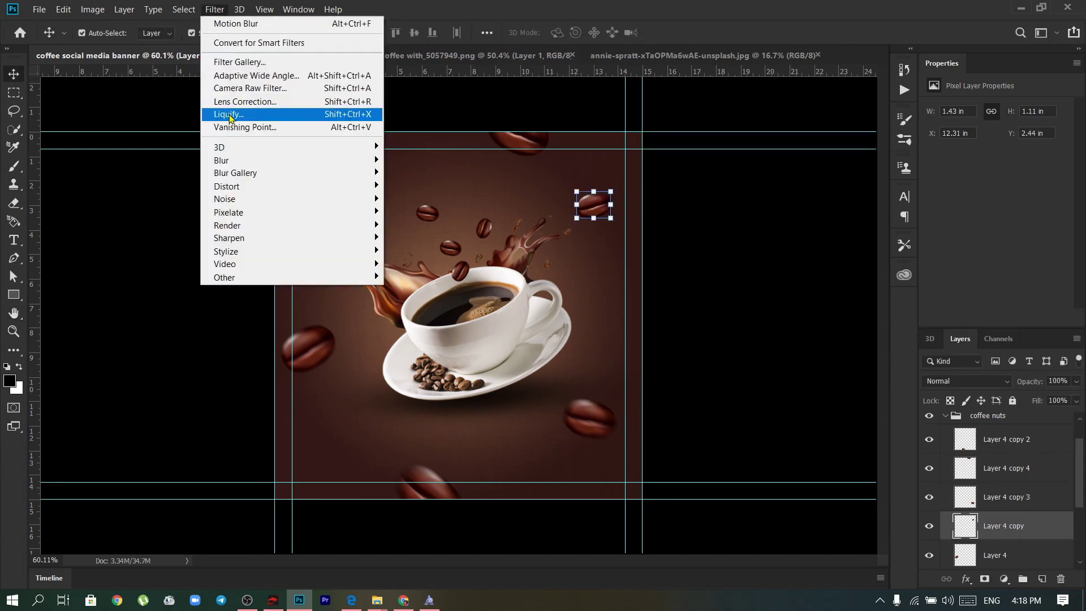
click(431, 245)
drag(668, 367, 668, 368)
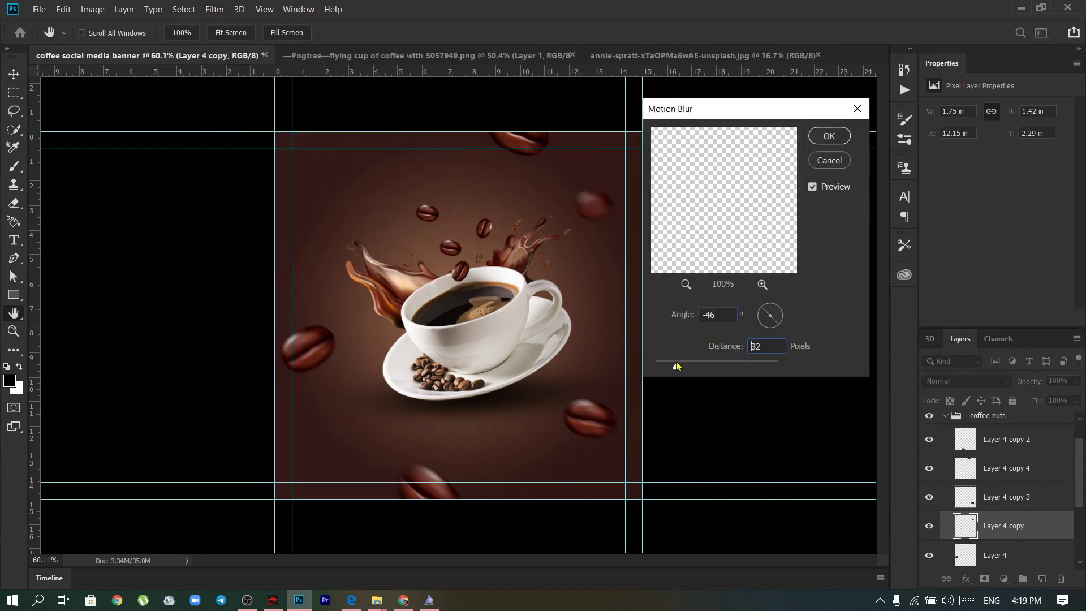
click(857, 109)
Motion-blur the top bean, then collapse the coffee nuts group.
click(517, 135)
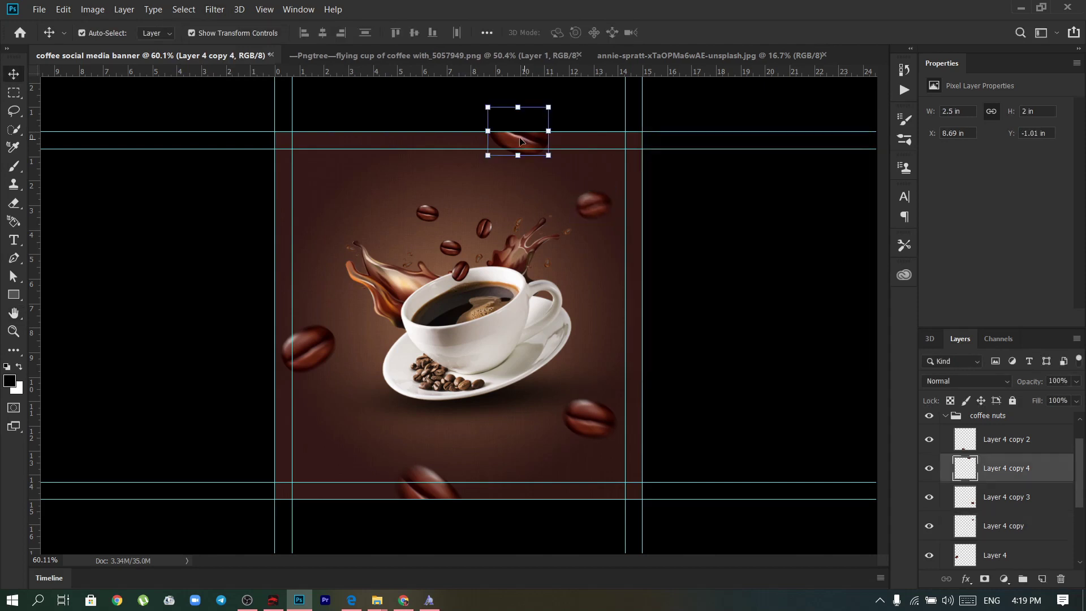
click(214, 9)
click(432, 244)
drag(669, 367, 671, 368)
click(827, 136)
click(829, 391)
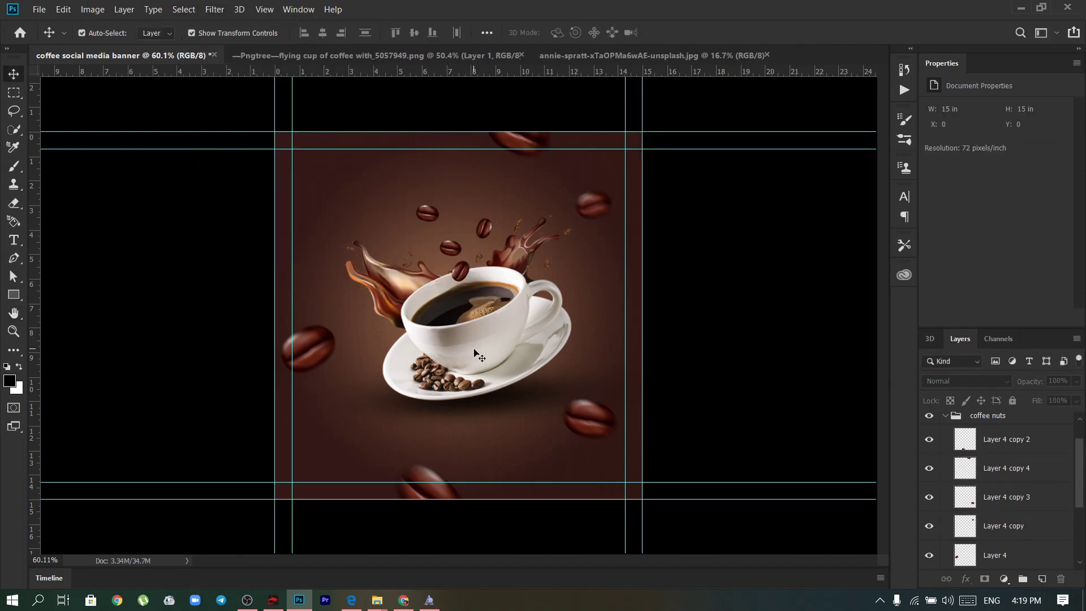
scroll(939, 430, up, 1)
click(945, 449)
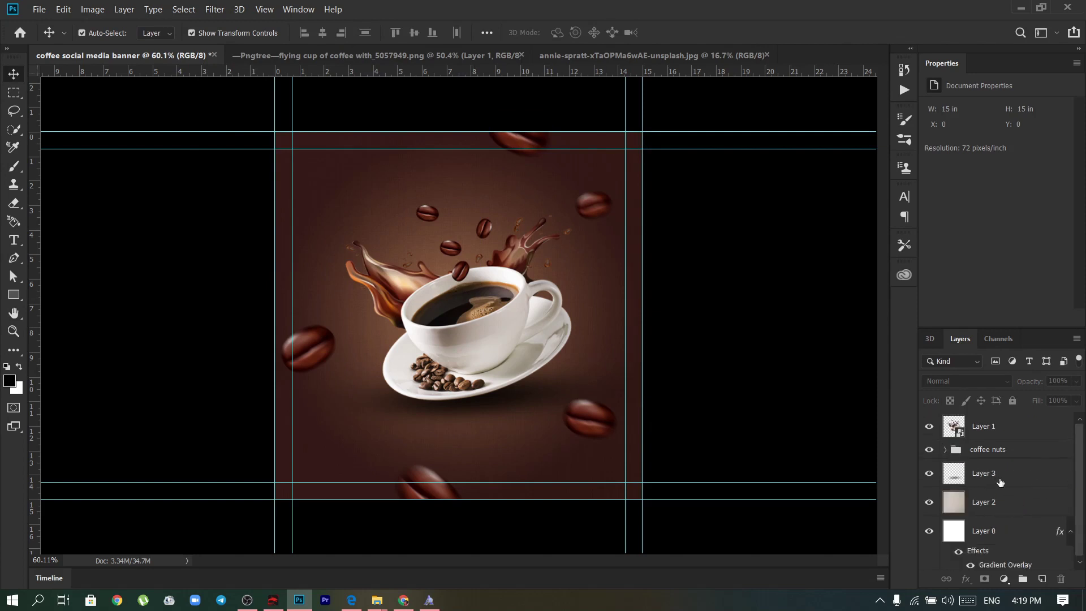
Put shadow Layer 3 into a group named 'shadow'.
click(1000, 482)
key(ctrl+g)
double_click(984, 467)
text(shadow)
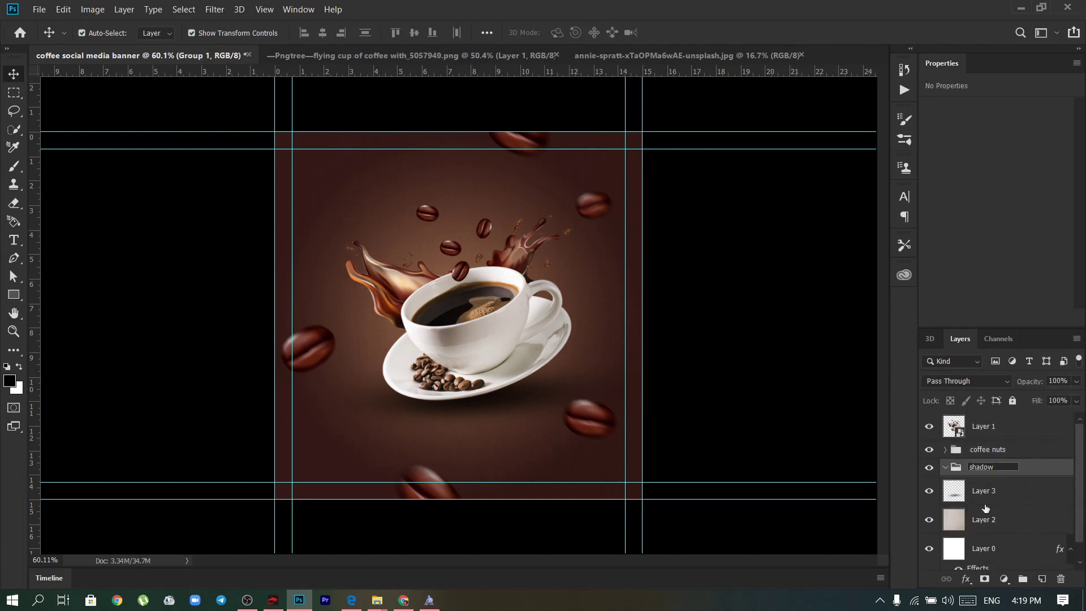
click(985, 498)
Gather Layer 2 and base Layer 0 into a collapsed group named 'bg'.
key(ctrl+0)
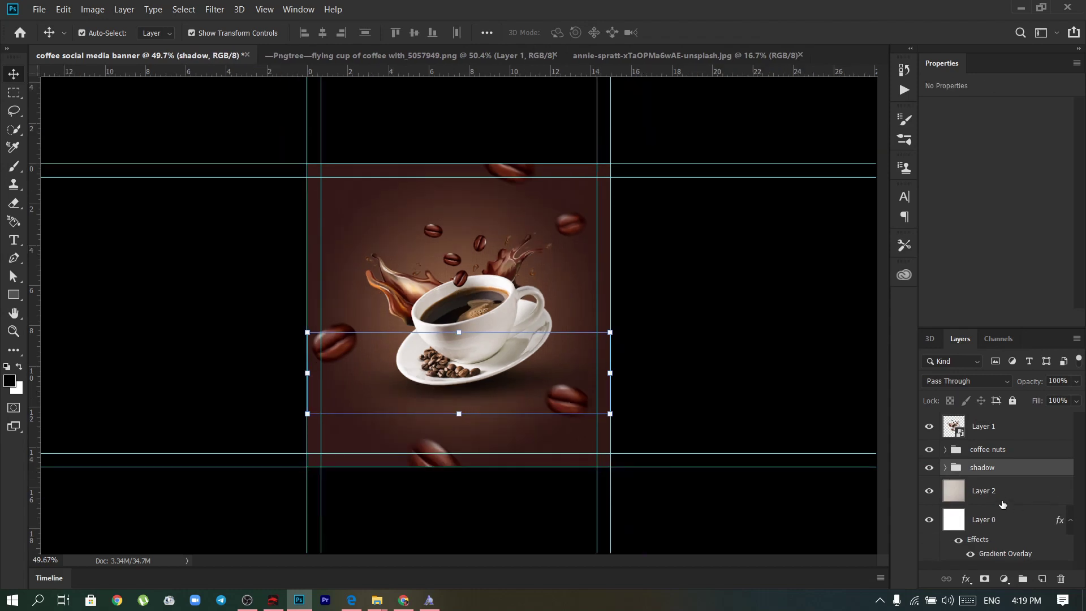
double_click(983, 485)
text(bg)
drag(989, 509, 999, 488)
click(1010, 540)
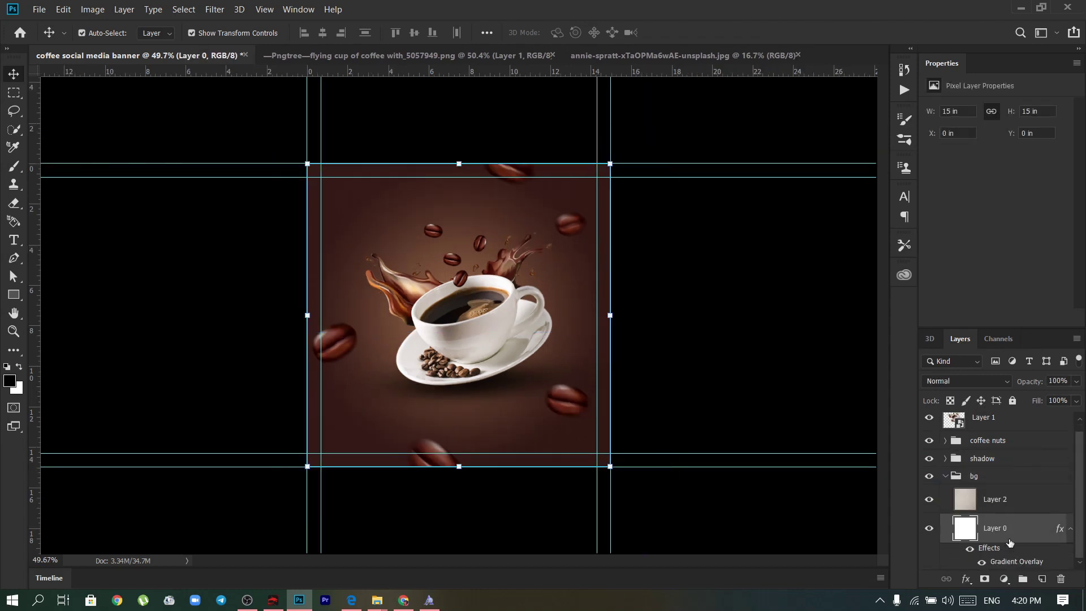
click(945, 478)
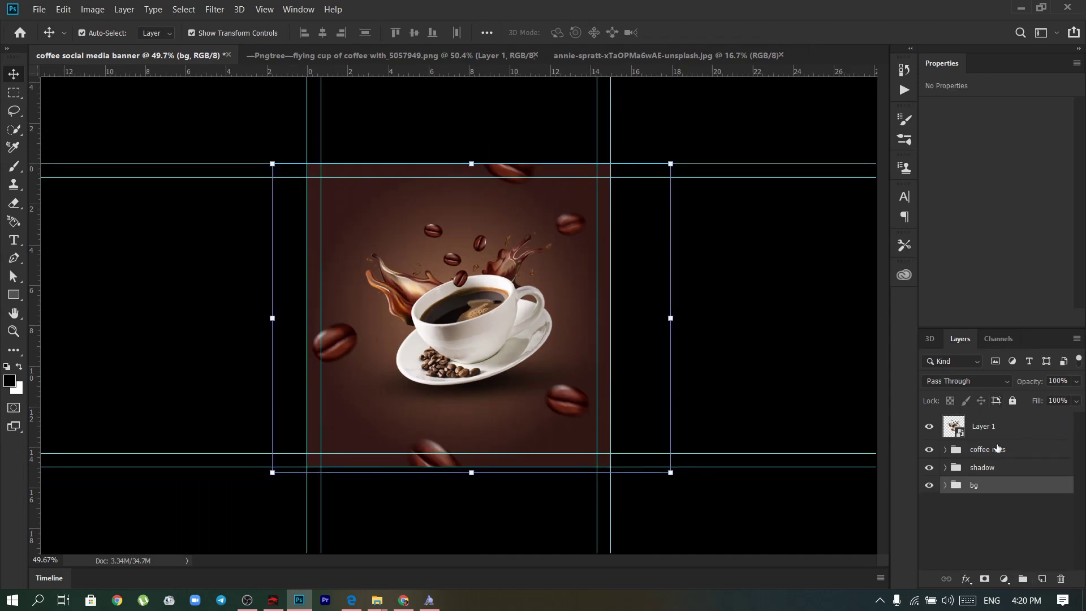
Create a new empty group named 'elements' at the top of the layer stack.
click(1023, 578)
key(t)
double_click(982, 421)
click(984, 444)
Move coffee cup Layer 1 into the new group and bring the hand-drawn cup image into the banner.
drag(984, 444, 987, 421)
click(995, 444)
click(39, 9)
click(62, 33)
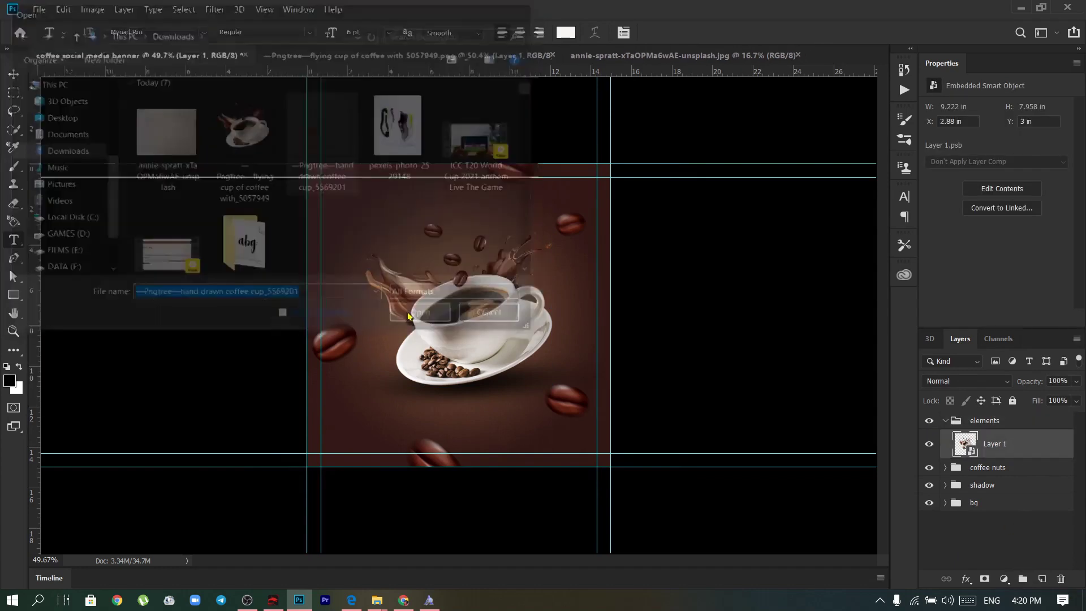
double_click(255, 134)
key(v)
drag(116, 57, 368, 223)
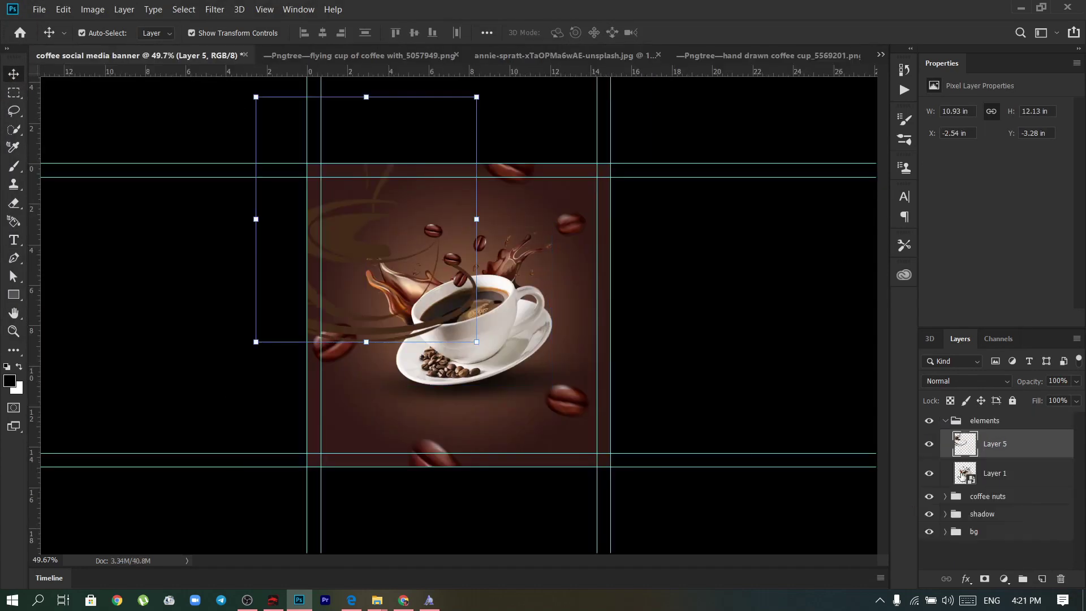
Give the hand-drawn cup a white (#ffffff) Color Overlay.
click(965, 578)
click(998, 526)
click(866, 264)
text(ffffff)
click(768, 308)
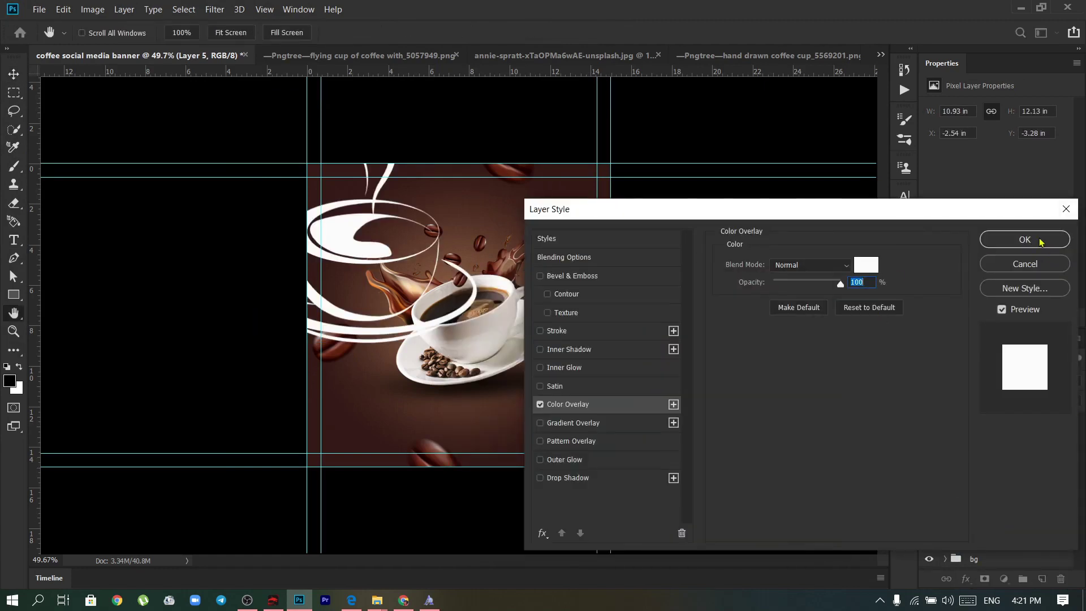
click(1025, 239)
Shrink the cup icon and place it near the banner's top-left corner.
key(ctrl+t)
mouse_move(474, 345)
mouse_down()
mouse_move(352, 199)
mouse_move(361, 205)
mouse_up()
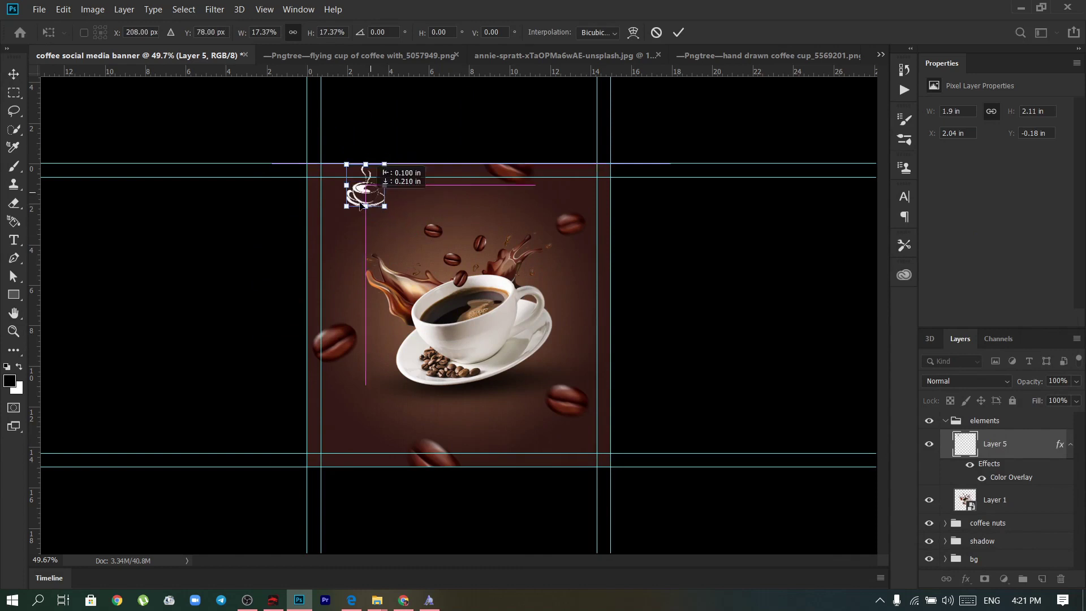
scroll(361, 204, up, 5)
scroll(361, 205, up, 2)
drag(424, 387, 367, 329)
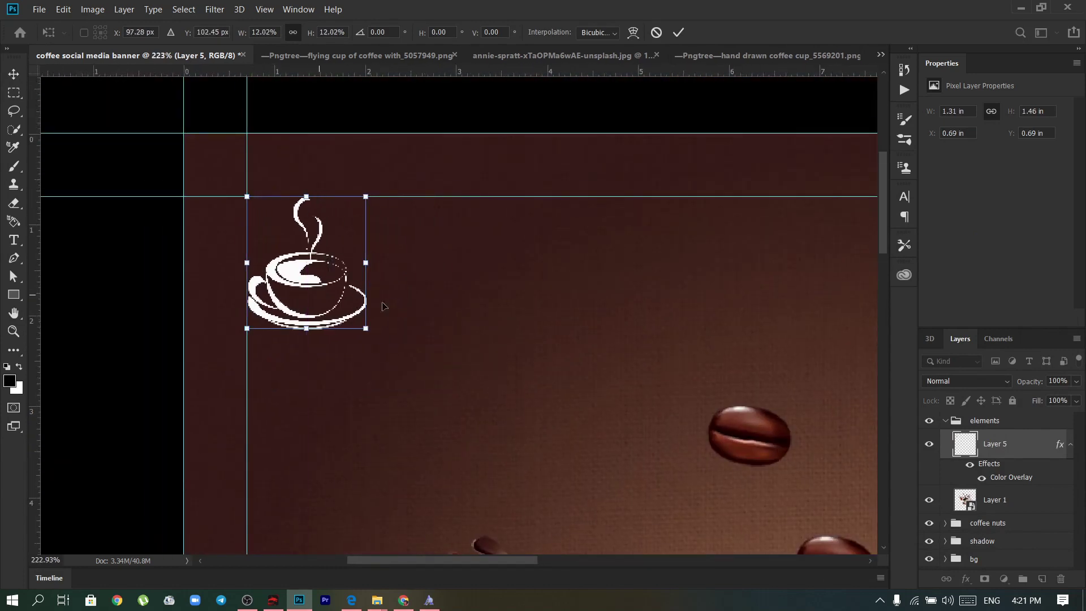
drag(312, 295, 316, 295)
key(Return)
click(543, 301)
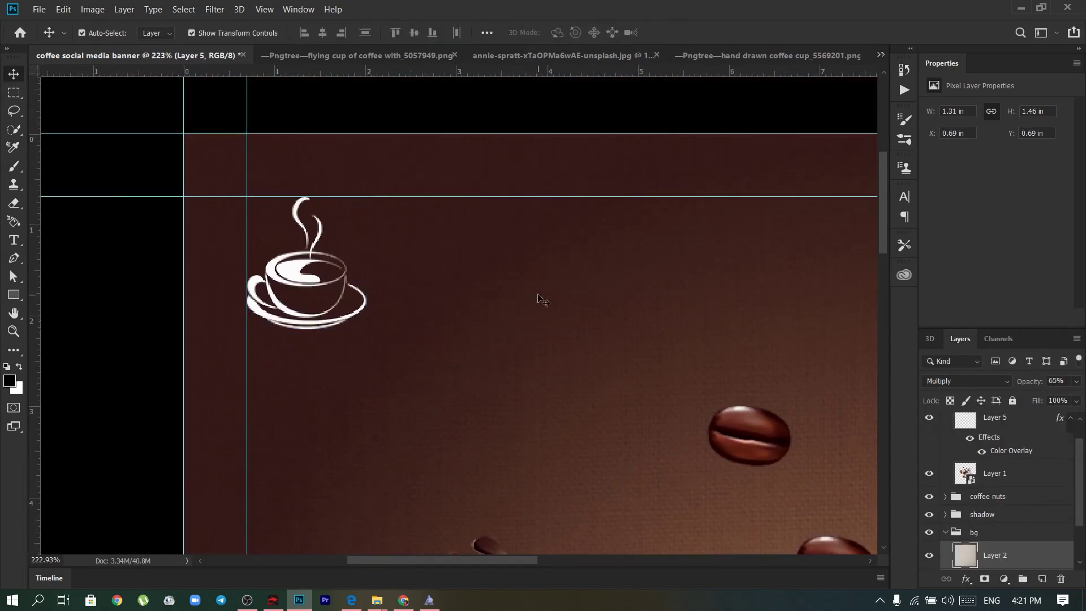
Lock the bg, shadow and coffee nuts groups.
scroll(76, 151, down, 5)
click(945, 532)
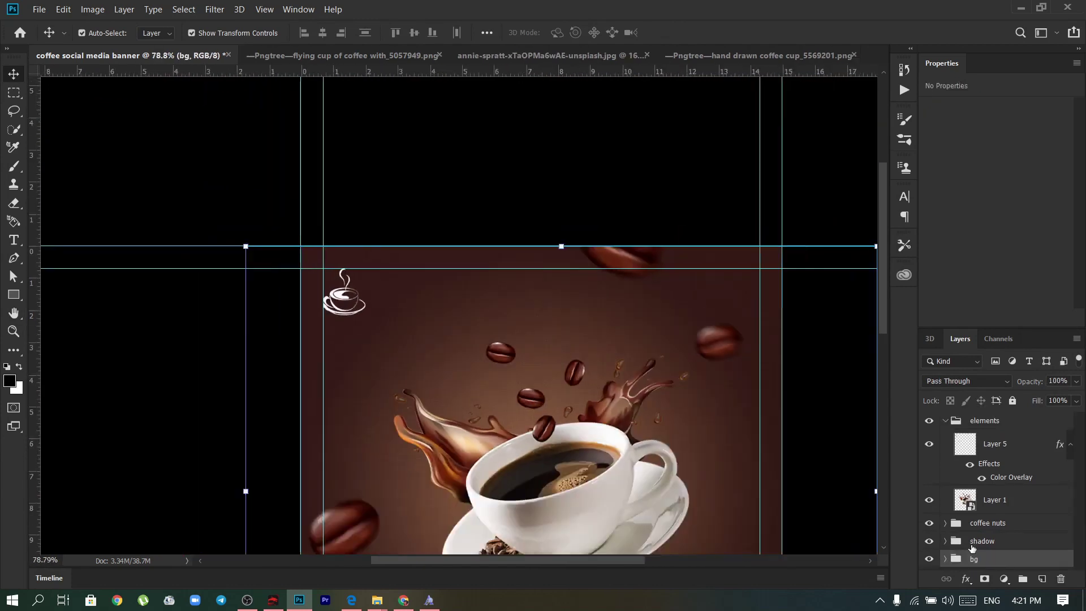
click(1012, 400)
click(982, 541)
click(1012, 401)
click(987, 523)
click(1012, 400)
click(995, 500)
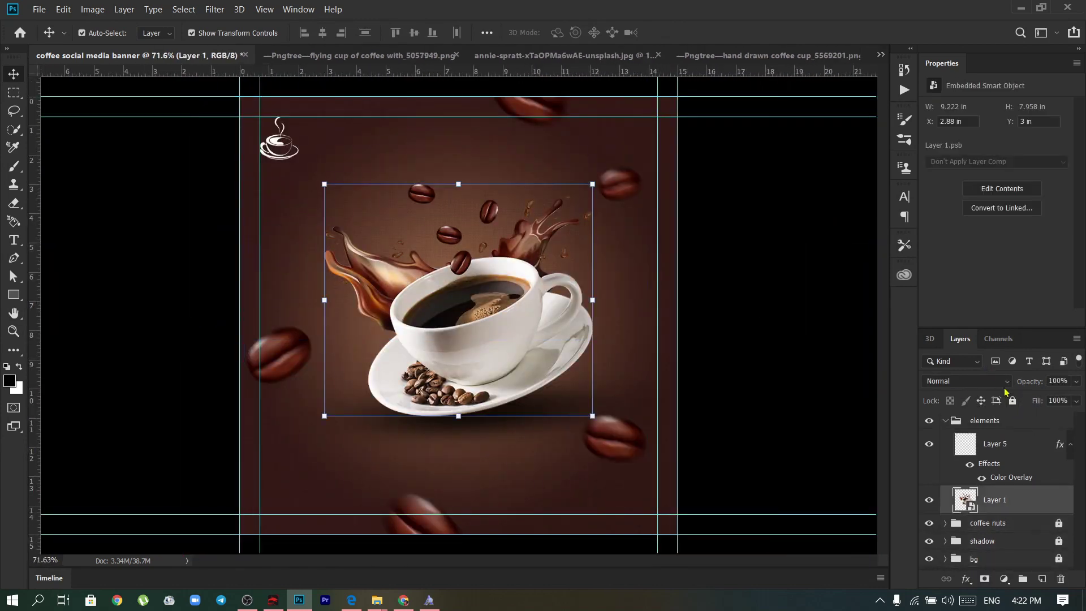
Scale the cup icon down slightly more.
click(1003, 436)
key(ctrl+t)
drag(261, 160, 270, 147)
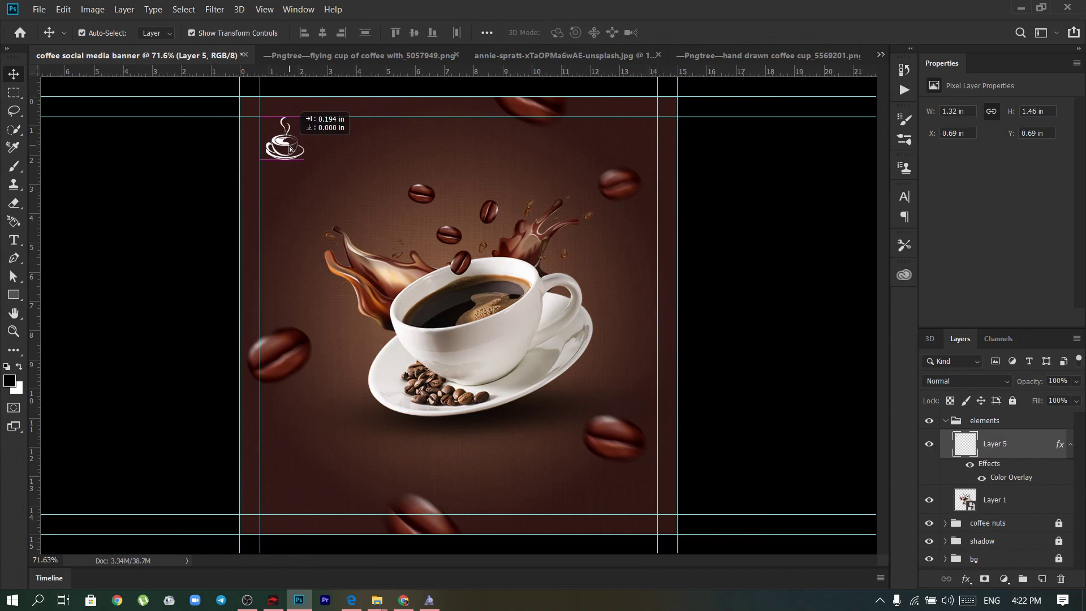
click(679, 33)
click(376, 242)
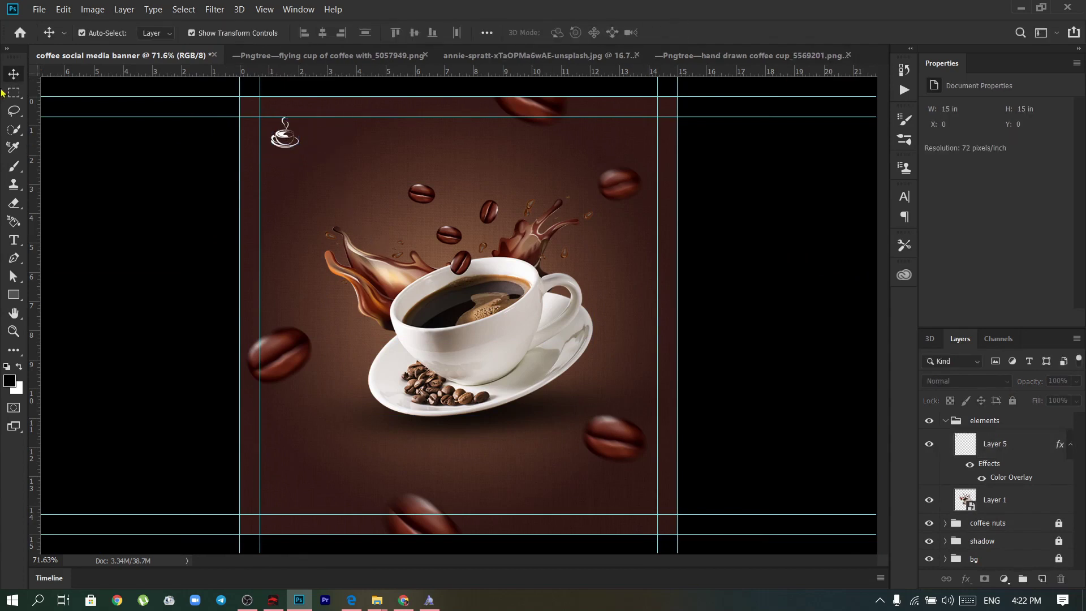
Collapse and lock the elements group, and add a new empty group at the top.
click(985, 420)
click(945, 420)
click(1012, 400)
click(1023, 579)
Rename the new layer group to 'text'.
double_click(980, 420)
text(text)
key(Return)
key(t)
Type the word LOGO in a text box below the cup icon.
drag(285, 176, 364, 210)
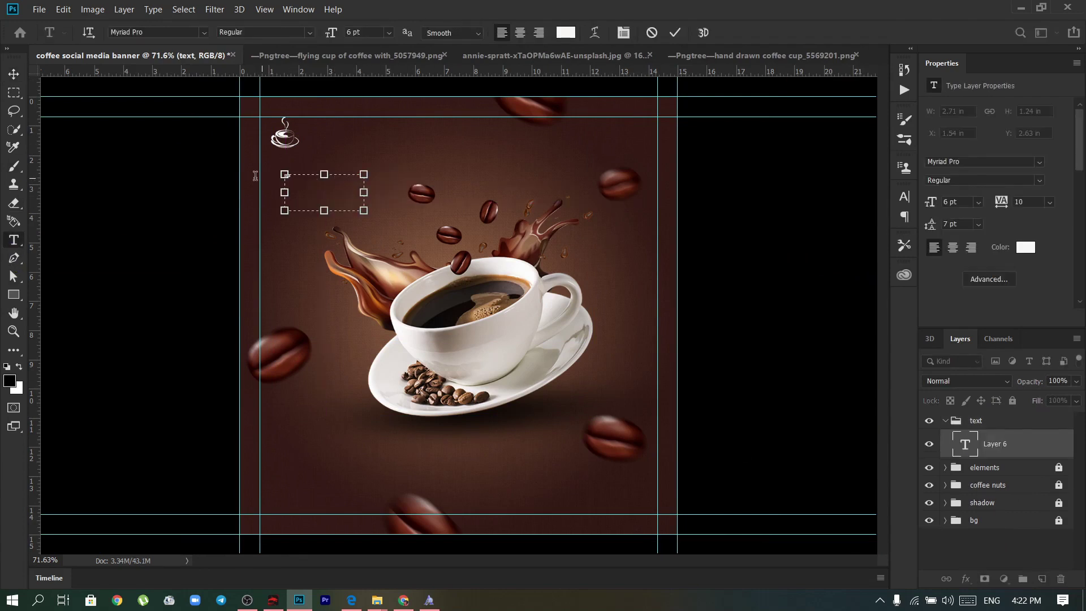
text(logo)
key(ctrl+a)
text(LOGO)
Set LOGO in League Spartan Bold at 36 pt.
key(ctrl+a)
click(203, 32)
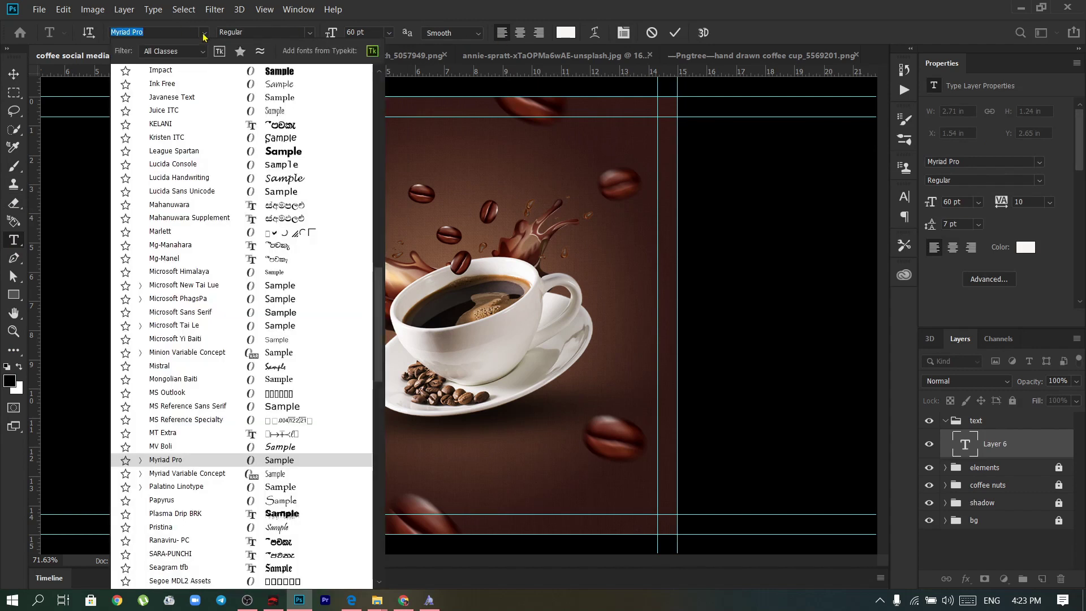
click(175, 151)
click(389, 33)
click(368, 111)
click(388, 33)
click(368, 177)
key(ctrl+Return)
Move the LOGO text up directly beneath the coffee-cup icon.
key(v)
drag(304, 184, 284, 161)
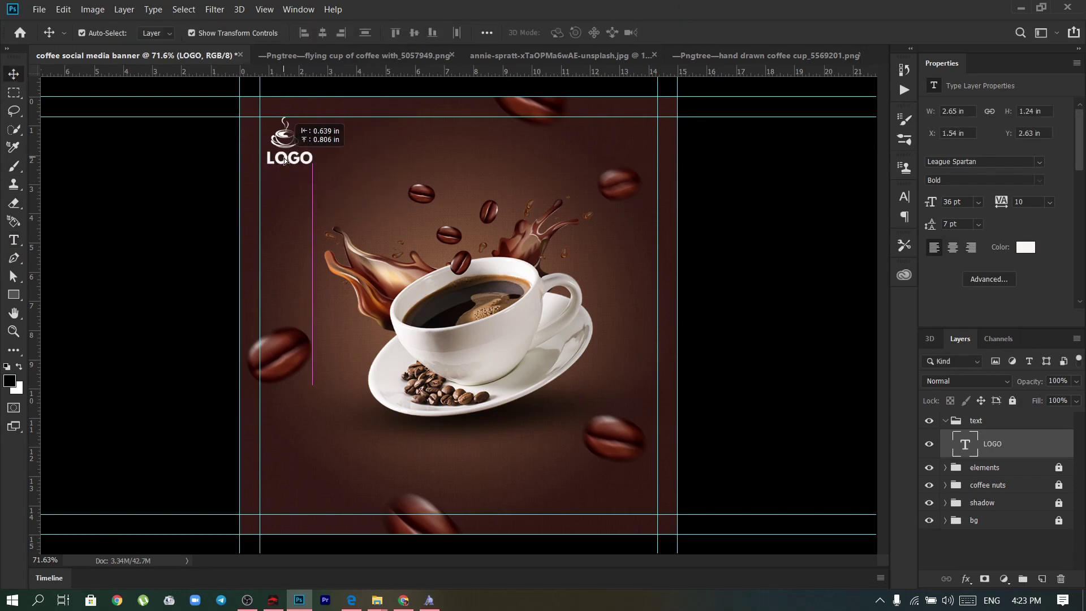
click(412, 165)
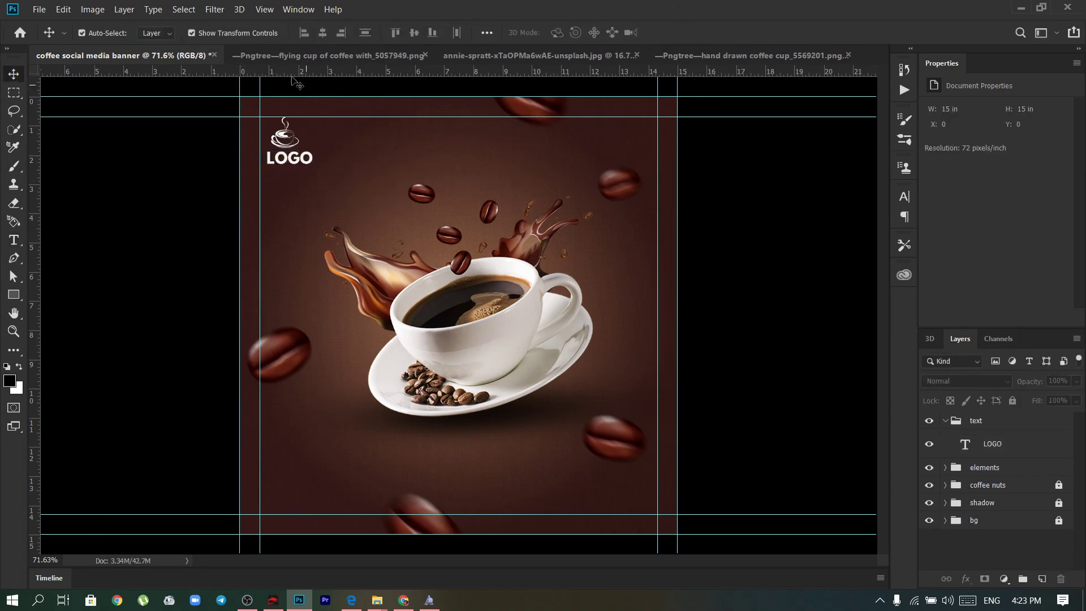
Nudge the cup icon and reduce the LOGO text from 36 pt to 24 pt.
drag(287, 140, 289, 142)
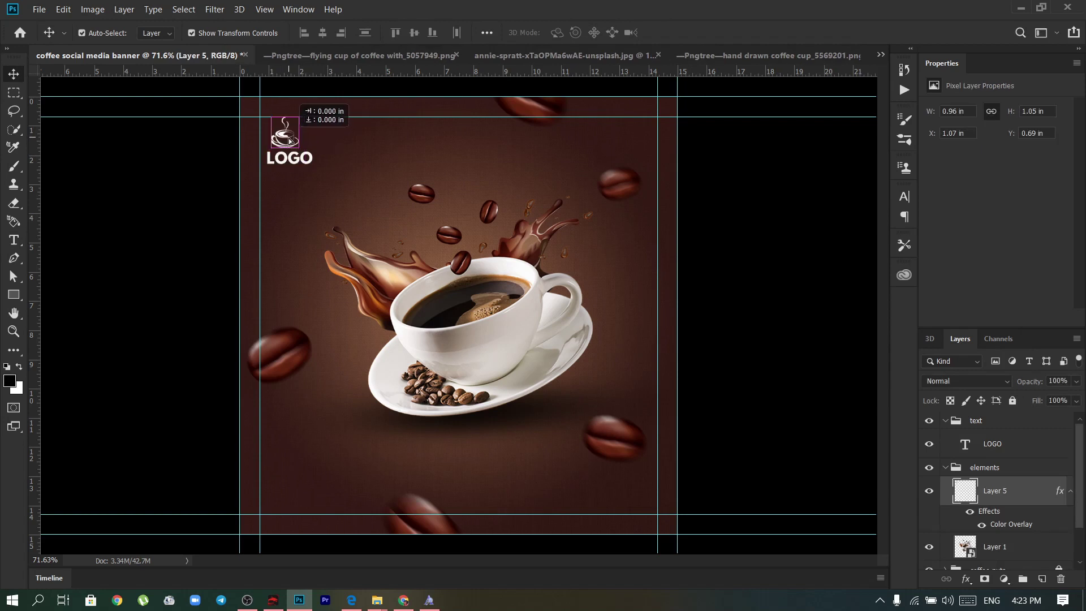
scroll(462, 259, down, 2)
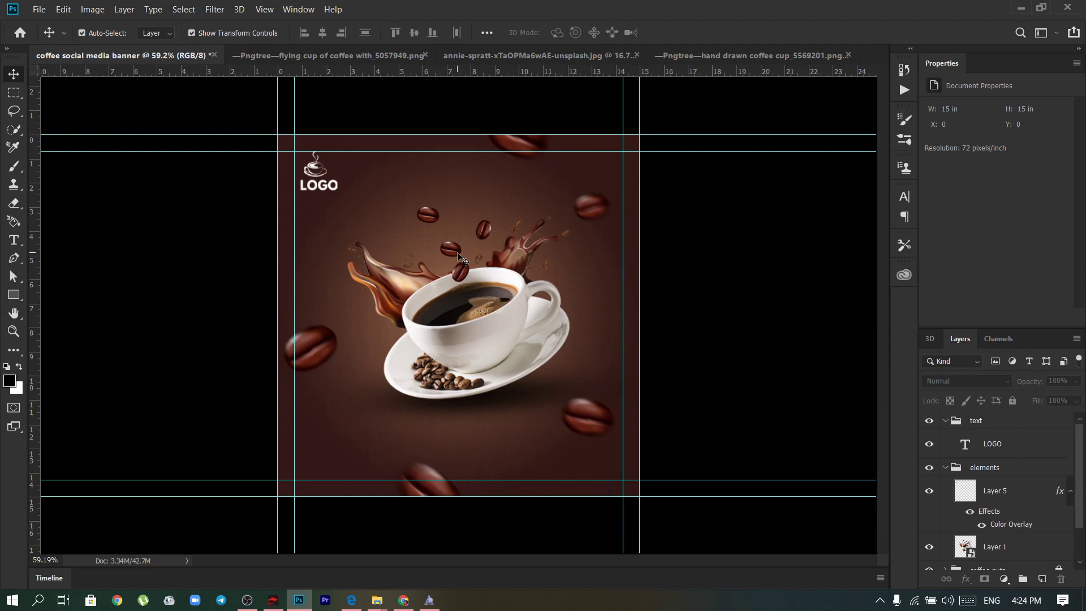
double_click(320, 185)
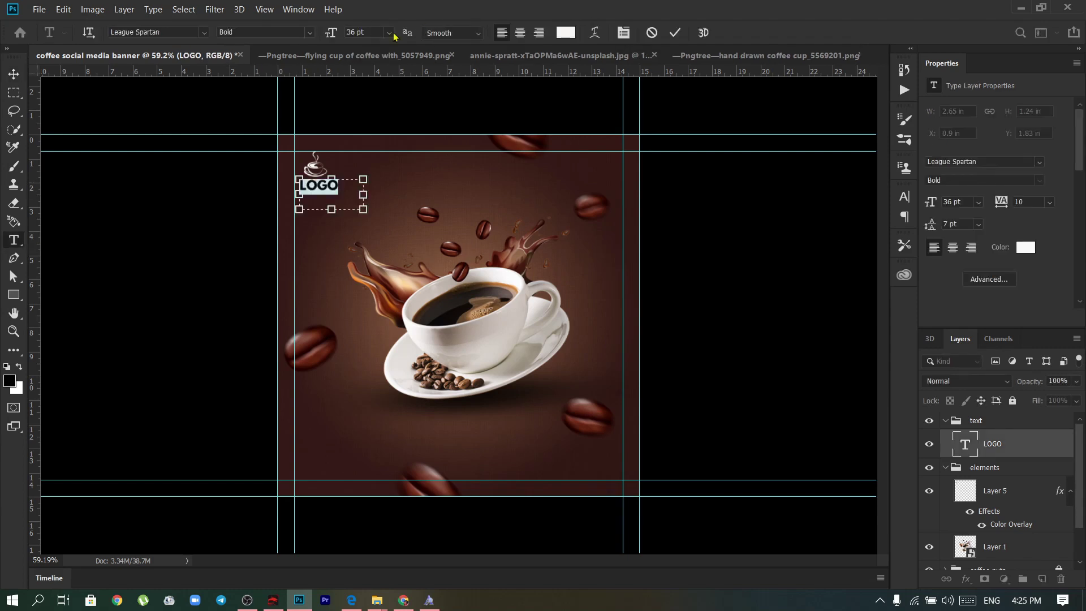
key(ctrl+Return)
key(v)
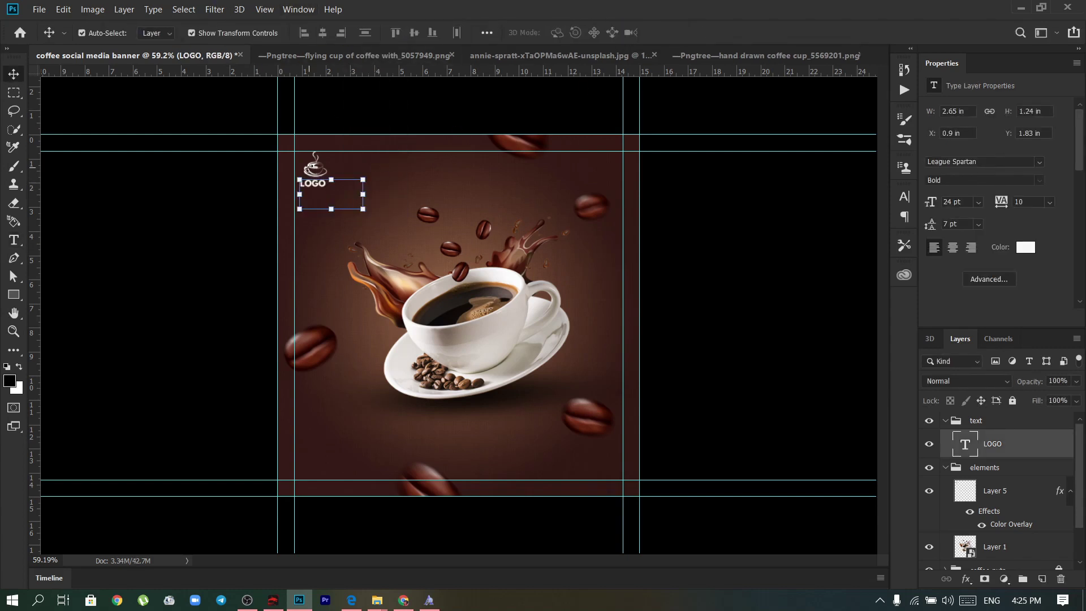
scroll(323, 187, up, 5)
scroll(565, 226, down, 6)
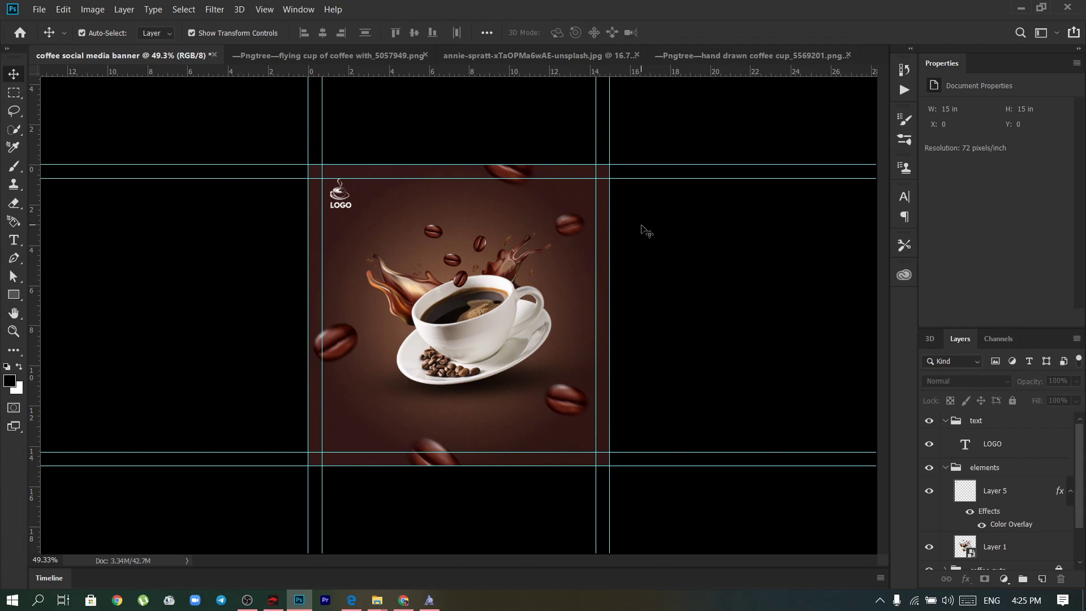
scroll(645, 230, up, 3)
Type the headline COFFE and set it in Grestal Script DEMO.
key(t)
click(339, 144)
drag(315, 429, 493, 501)
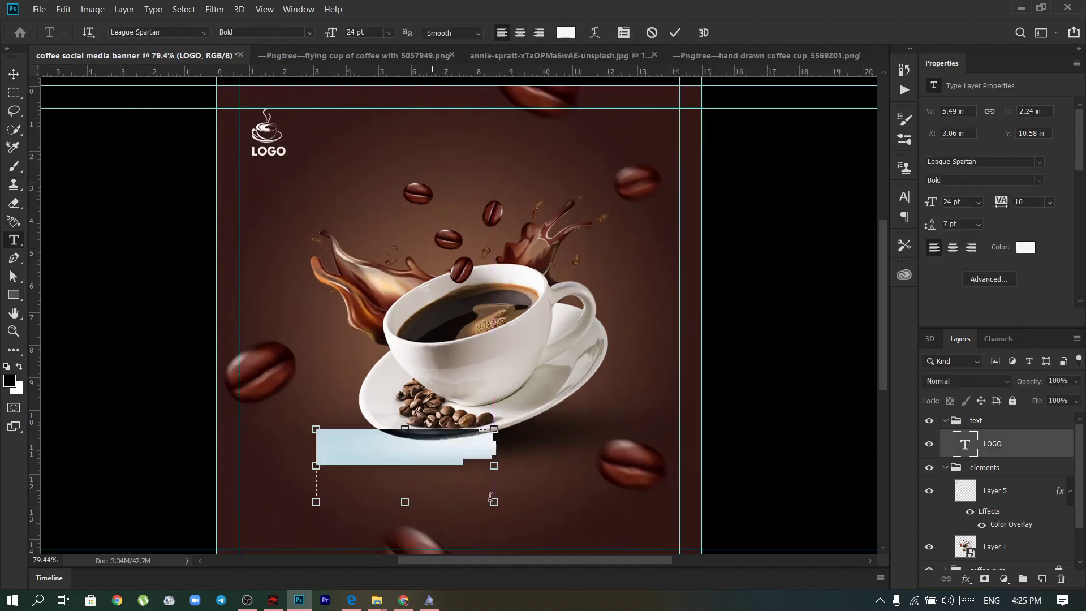
text(COFFE)
key(ctrl+a)
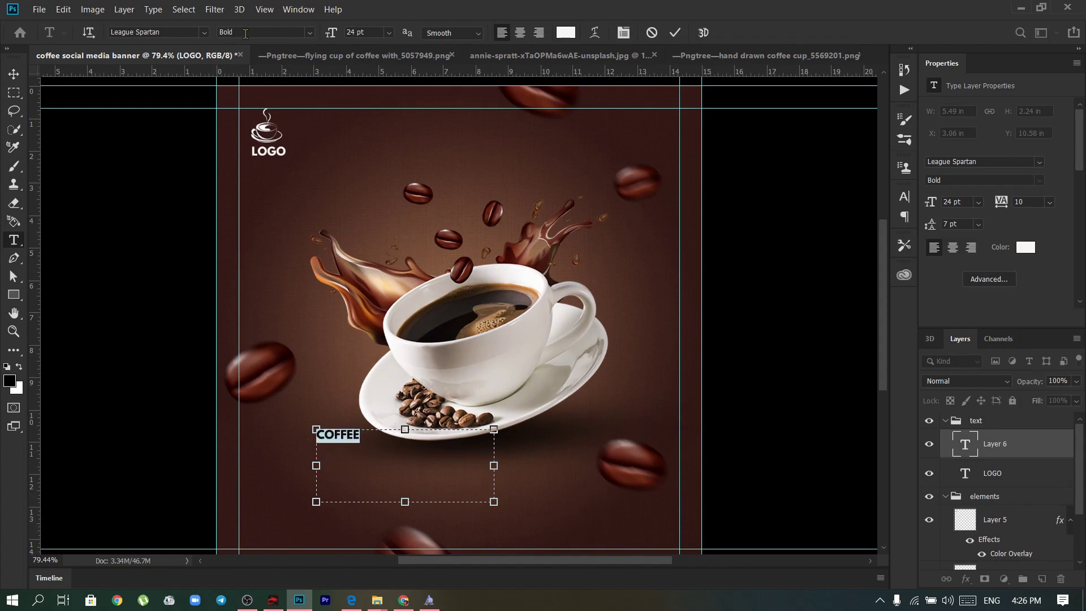
click(109, 32)
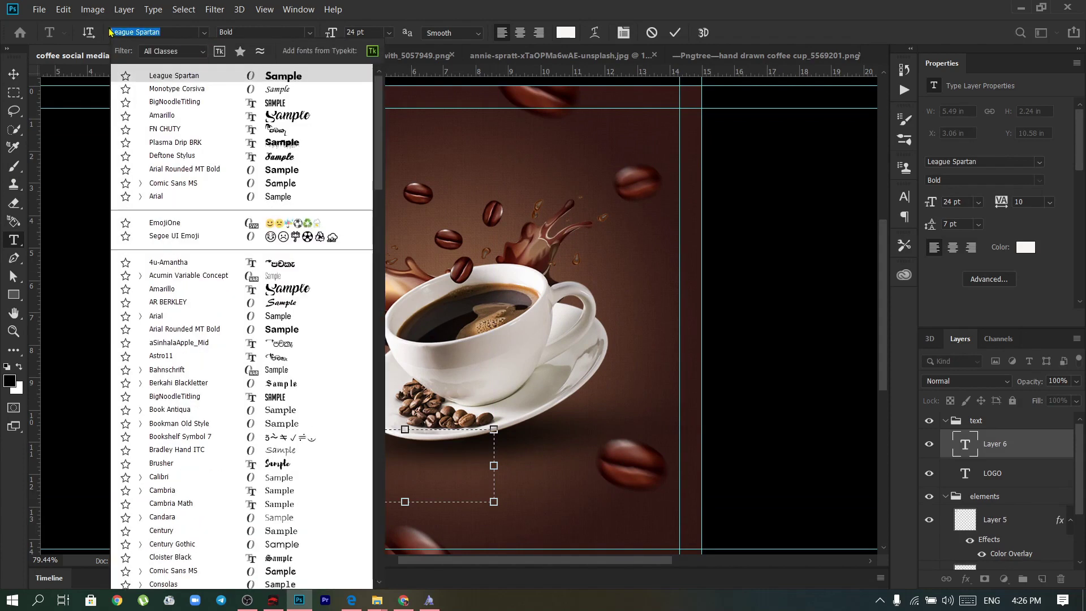
text(grestal)
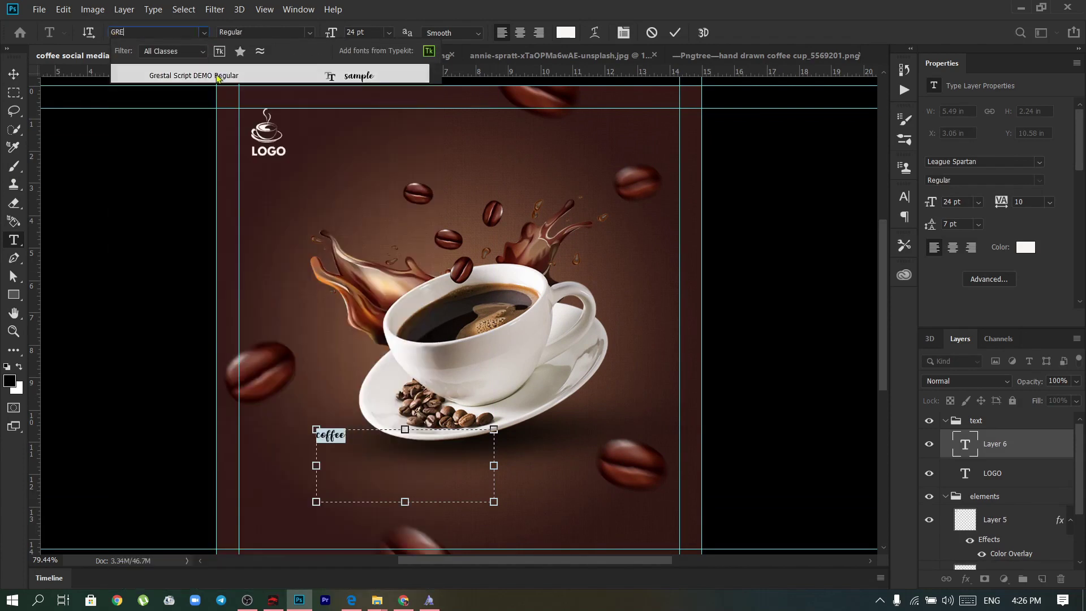
key(Return)
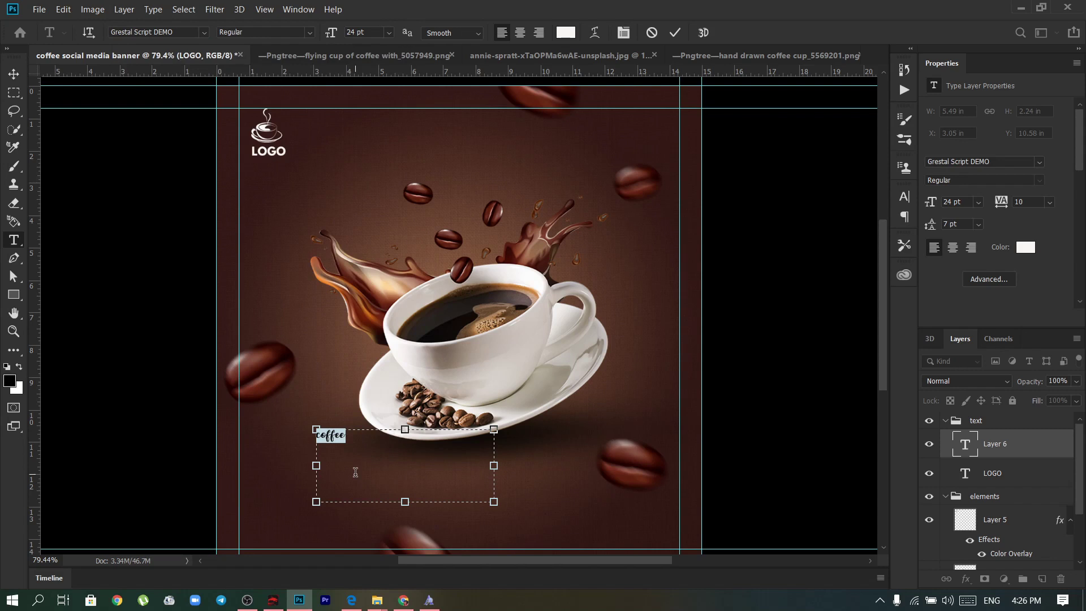
Set the headline to 90 pt and commit it.
click(346, 33)
key(Return)
key(v)
drag(339, 469, 294, 490)
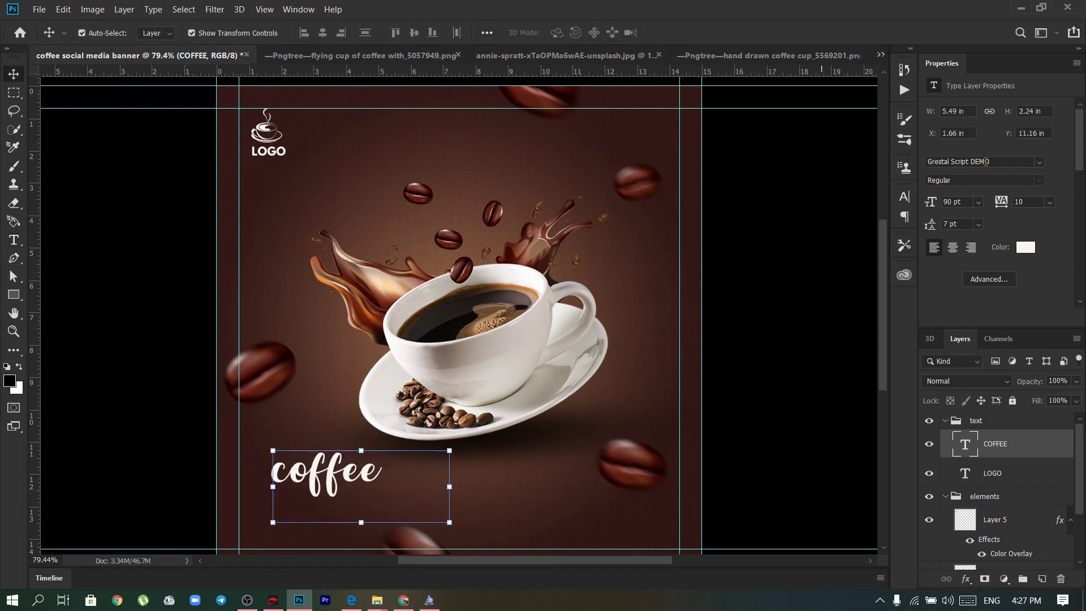
Color the coffee headline peach and move it to the top of the banner.
double_click(396, 466)
click(565, 32)
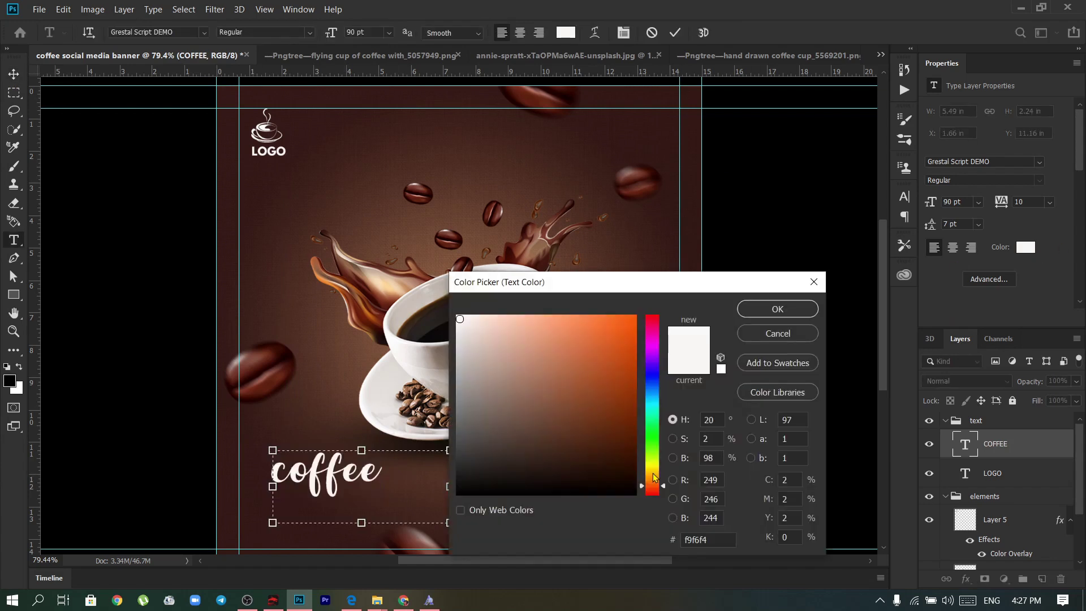
drag(459, 320, 550, 321)
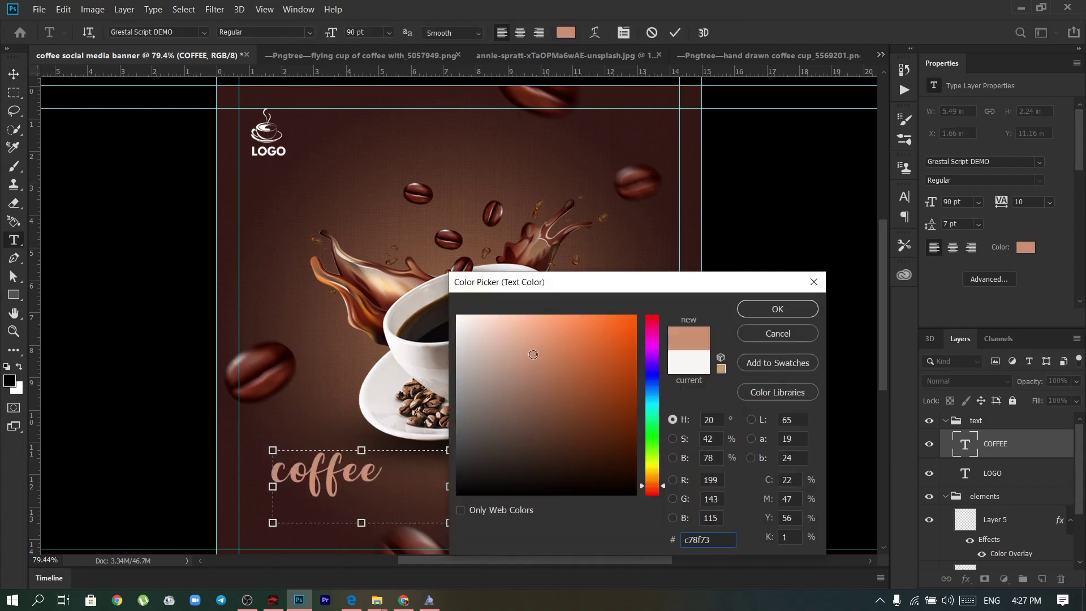
mouse_move(560, 321)
mouse_down()
mouse_move(546, 348)
mouse_move(562, 323)
mouse_up()
key(Return)
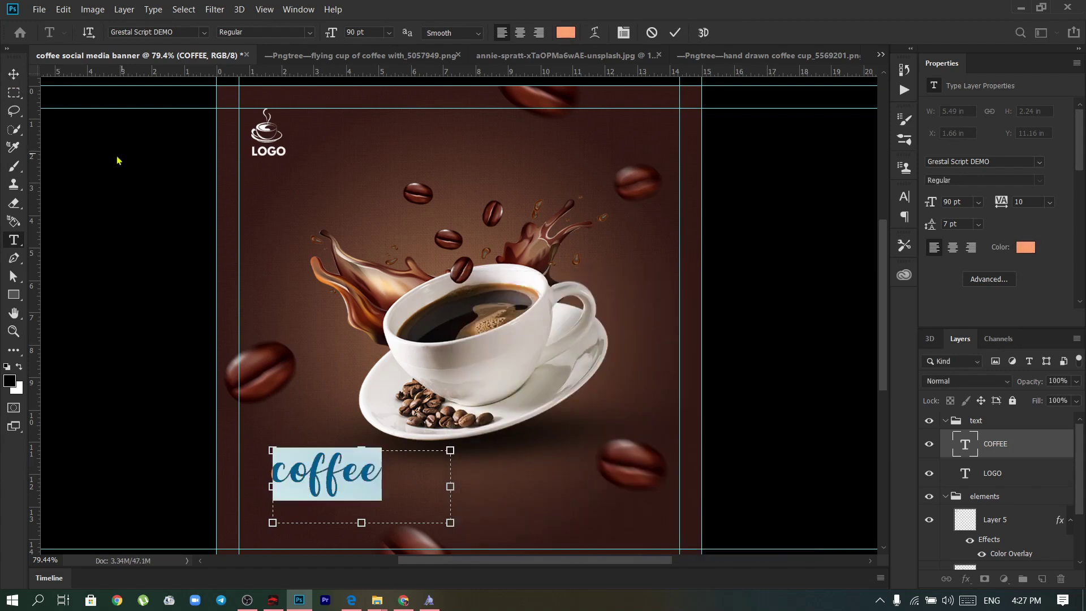
click(13, 74)
drag(330, 476, 453, 160)
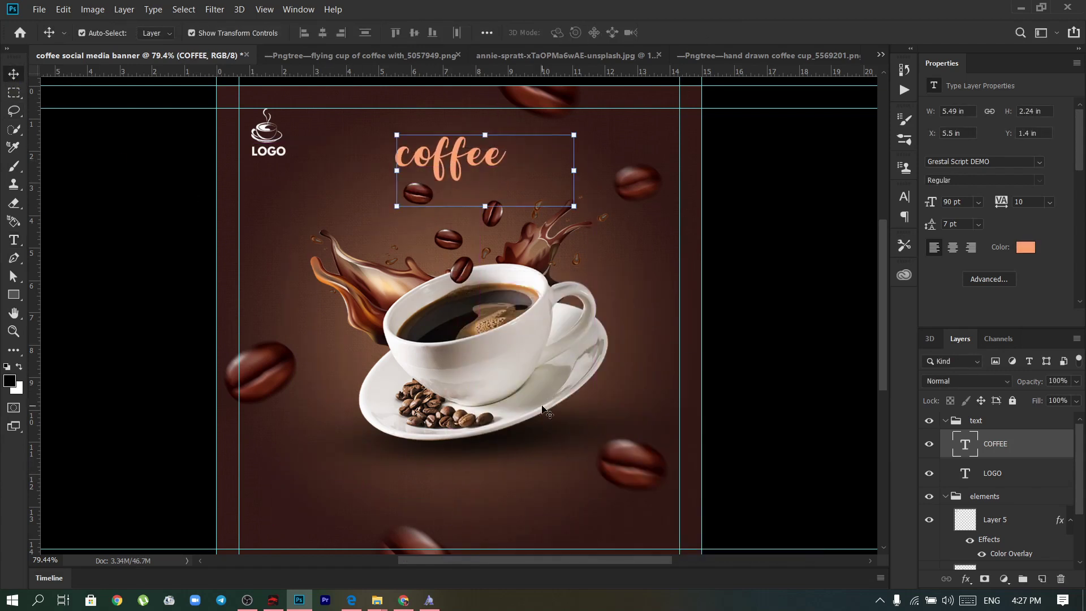
double_click(467, 157)
Add a linear Gradient Overlay to coffee using the Black, White preset.
double_click(1018, 450)
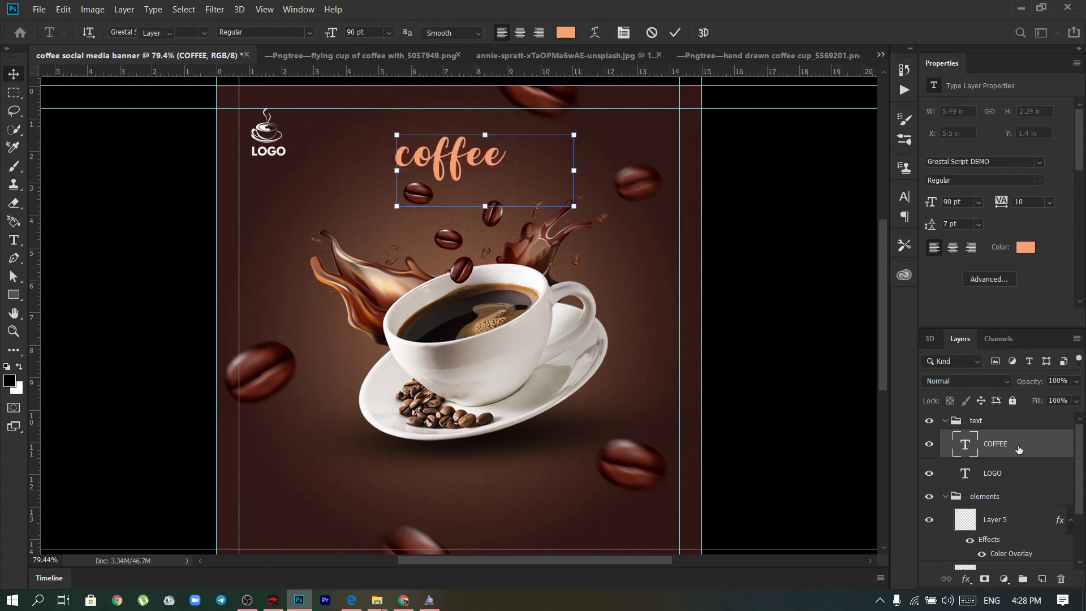
click(1066, 208)
click(966, 578)
click(993, 543)
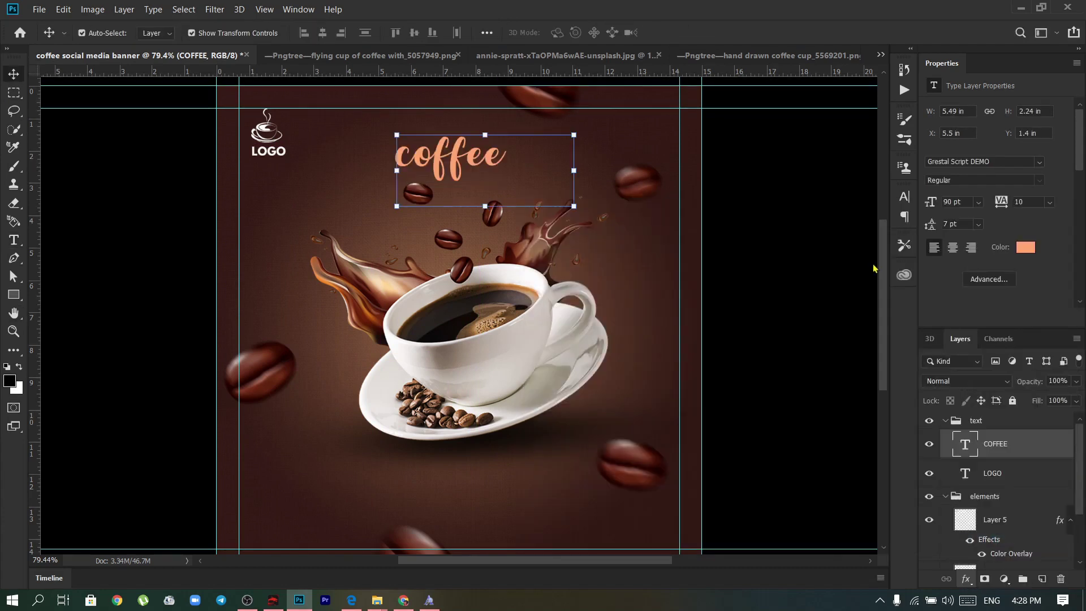
click(813, 314)
click(794, 299)
click(817, 264)
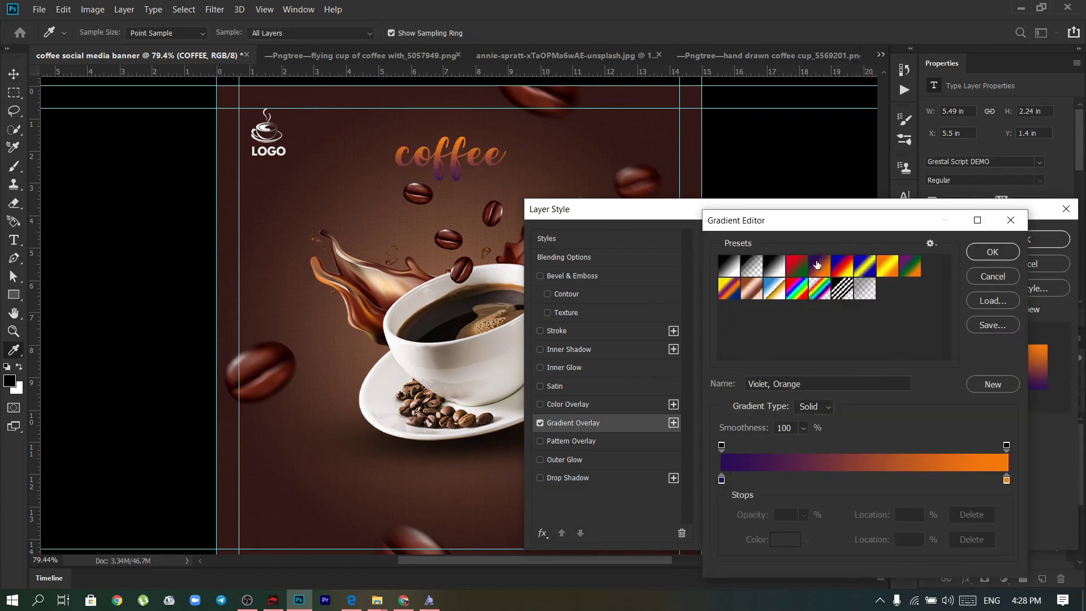
click(774, 265)
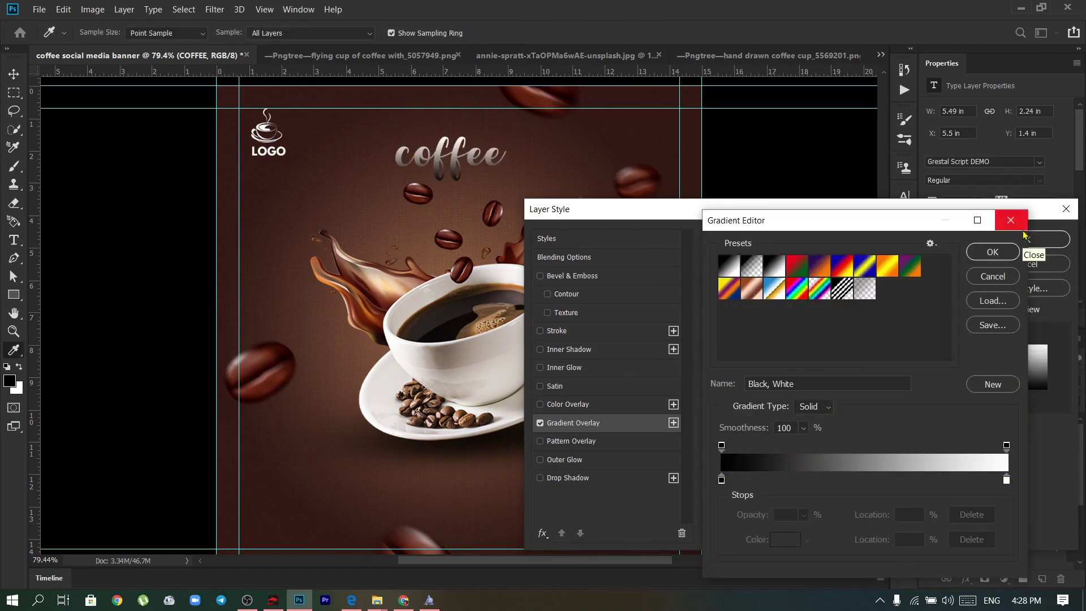
Set the left gradient stop to a brown sampled from the coffee splash.
double_click(721, 480)
drag(656, 474, 656, 464)
click(606, 340)
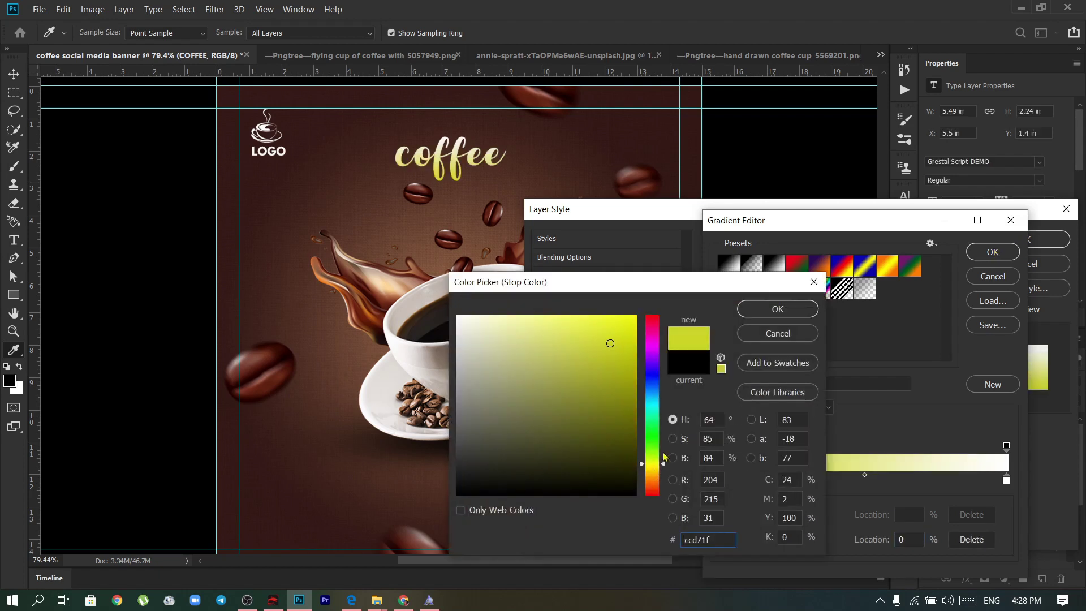
mouse_move(736, 290)
mouse_down()
mouse_move(820, 243)
mouse_move(848, 325)
mouse_up()
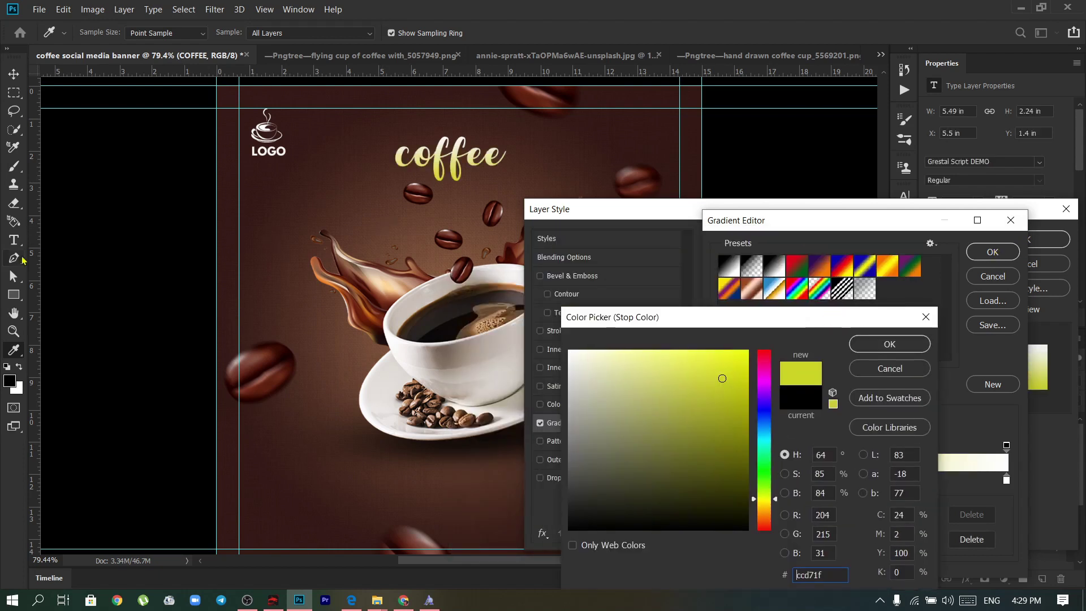
click(308, 338)
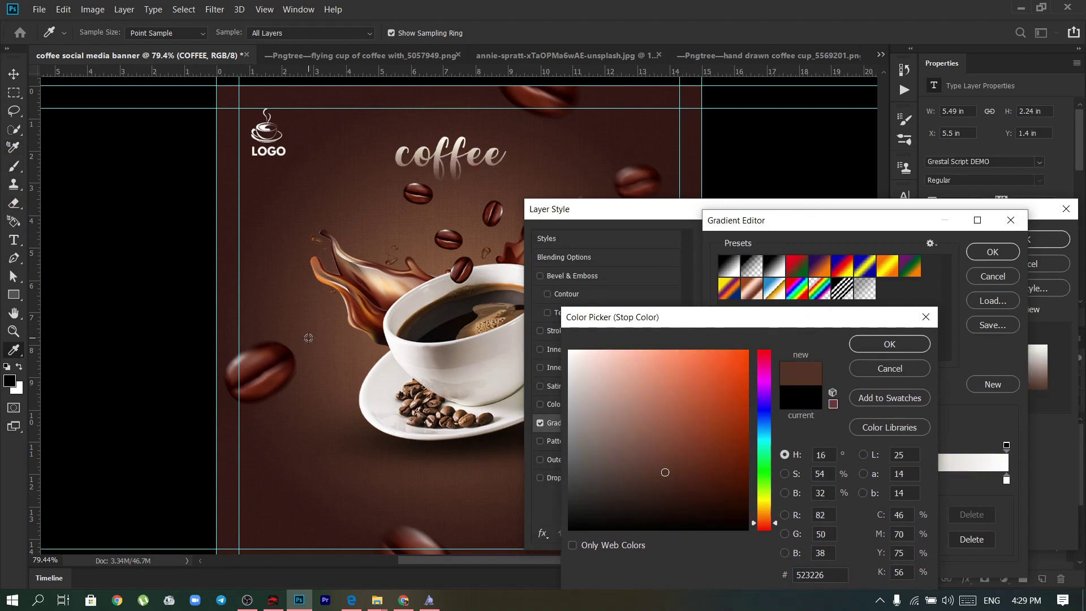
drag(308, 338, 365, 284)
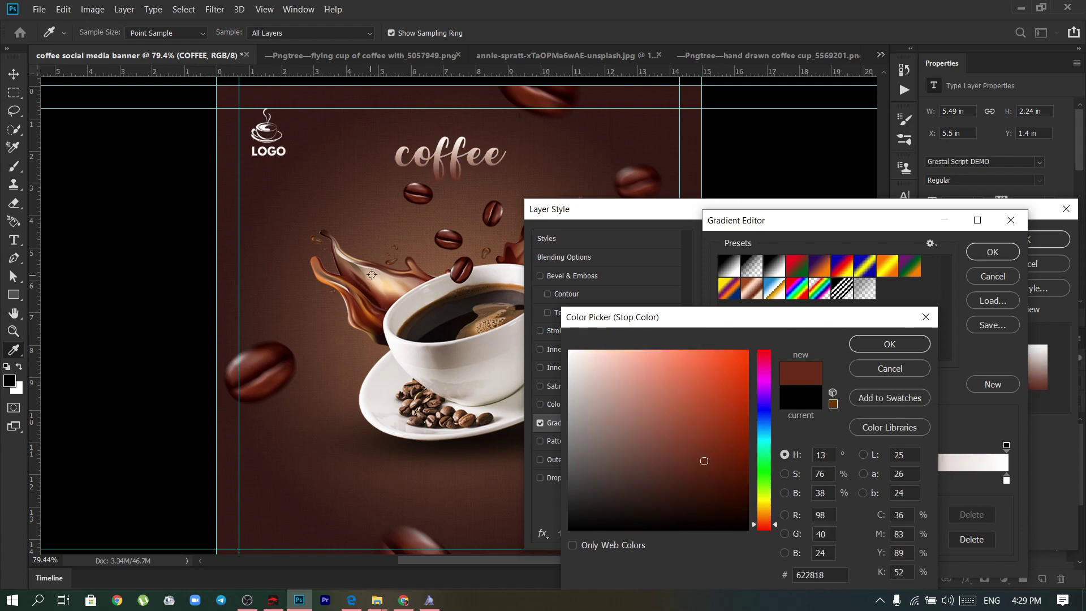
drag(364, 284, 360, 308)
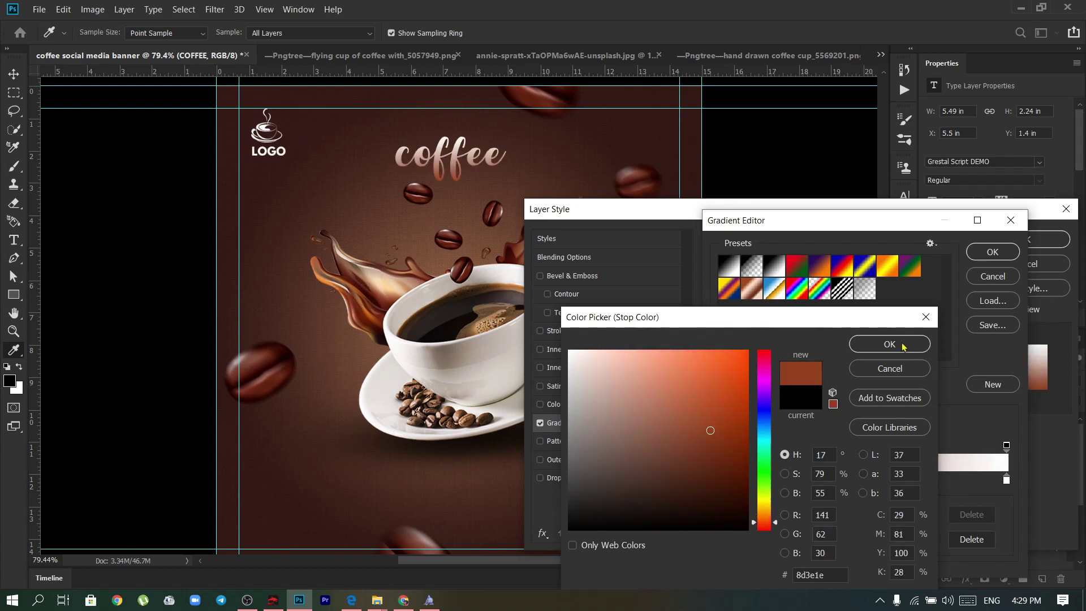
click(889, 344)
Shift the gradient midpoint toward the brown end and apply the overlay.
drag(866, 475, 819, 476)
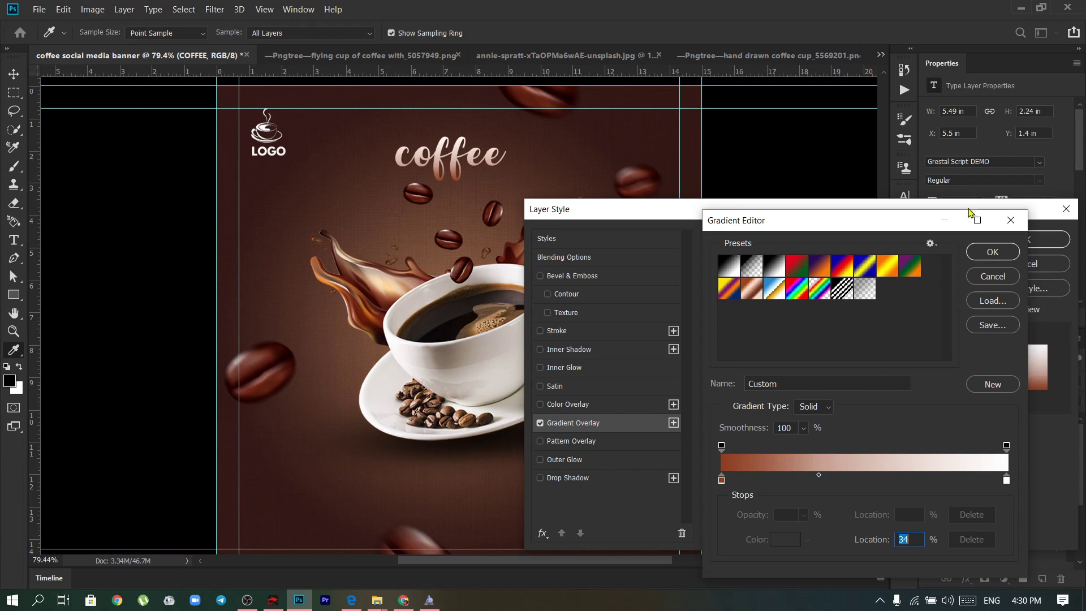
click(996, 254)
click(994, 242)
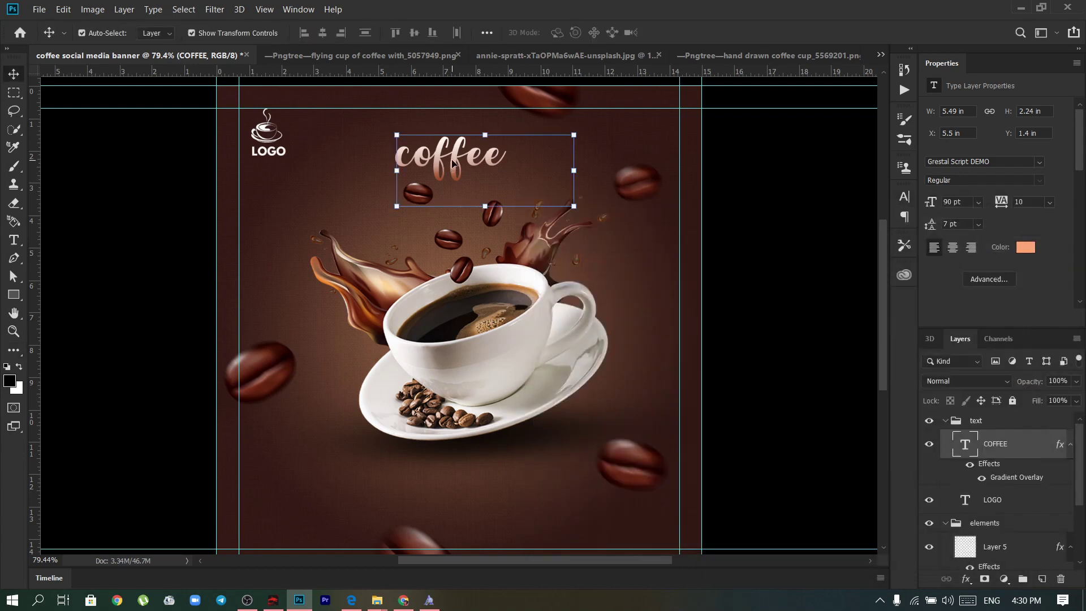
Nudge the coffee headline right and move the coffee cup lower.
drag(463, 165, 518, 175)
scroll(616, 404, down, 2)
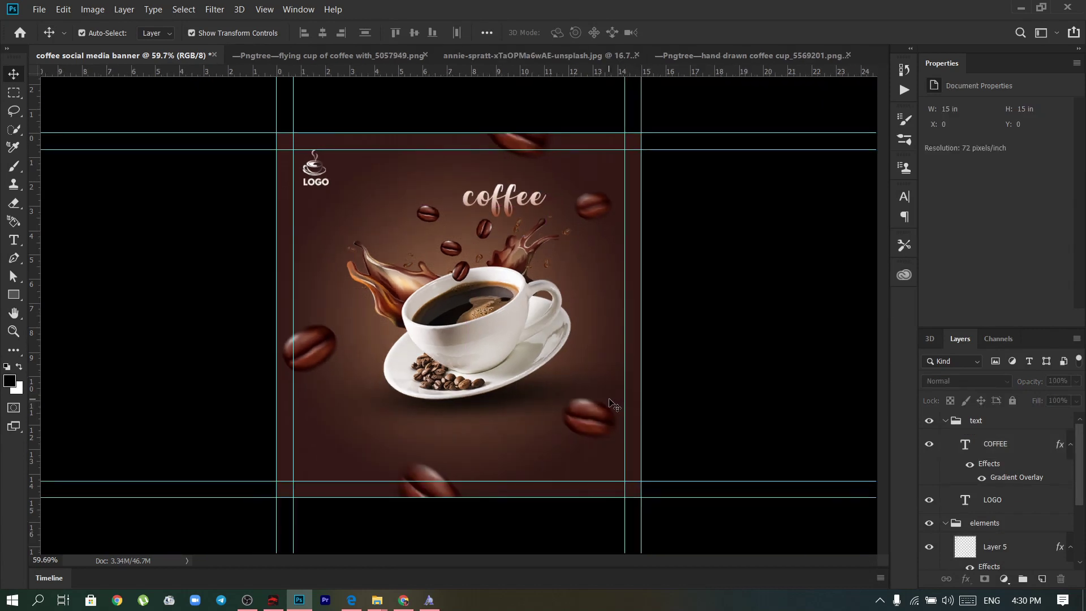
scroll(614, 405, up, 1)
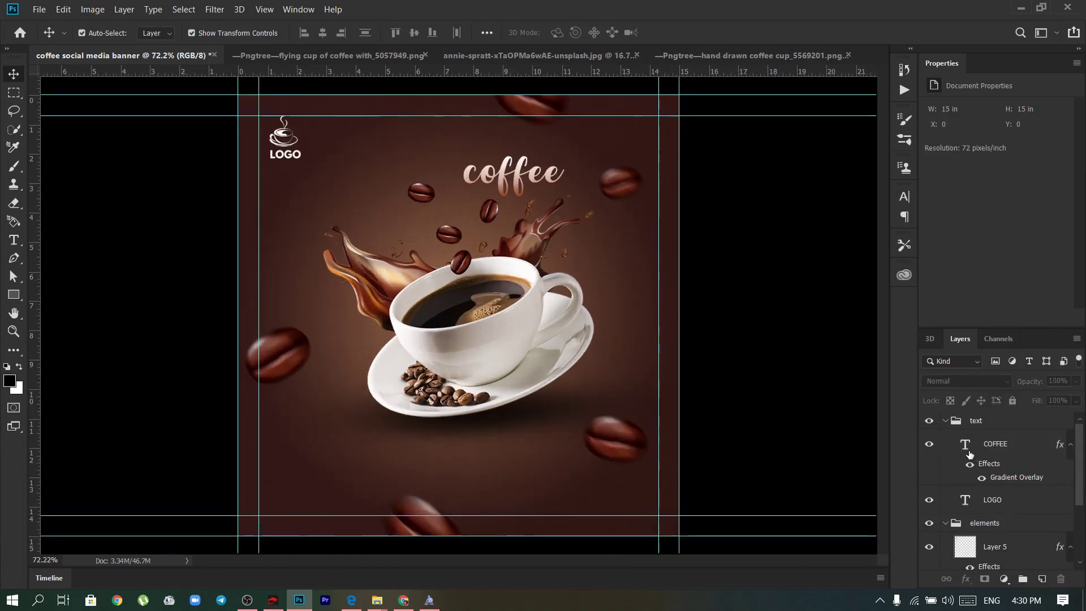
click(939, 423)
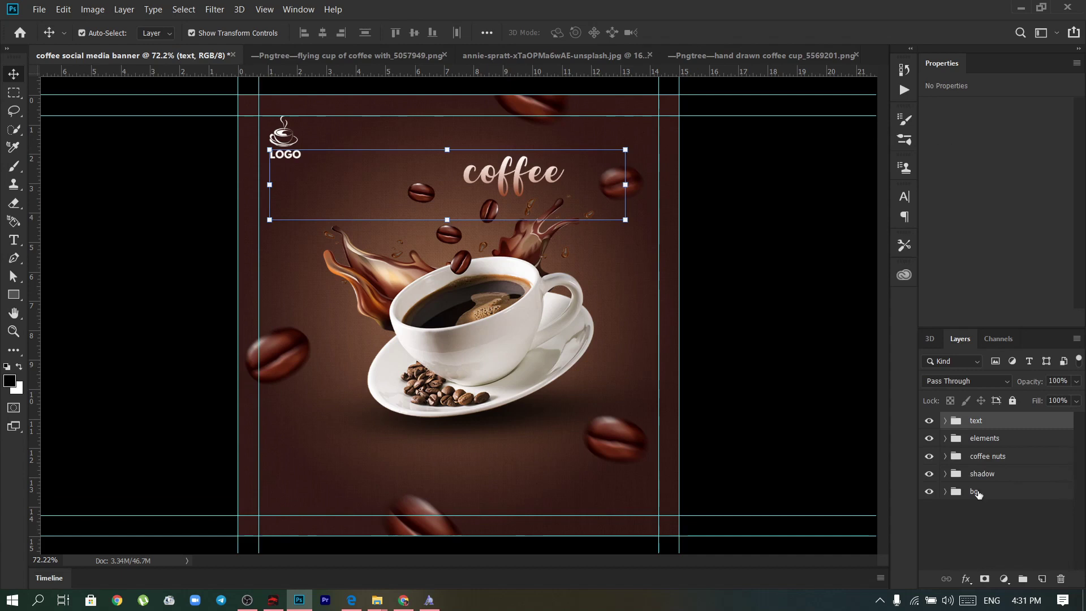
click(945, 437)
drag(484, 323, 484, 360)
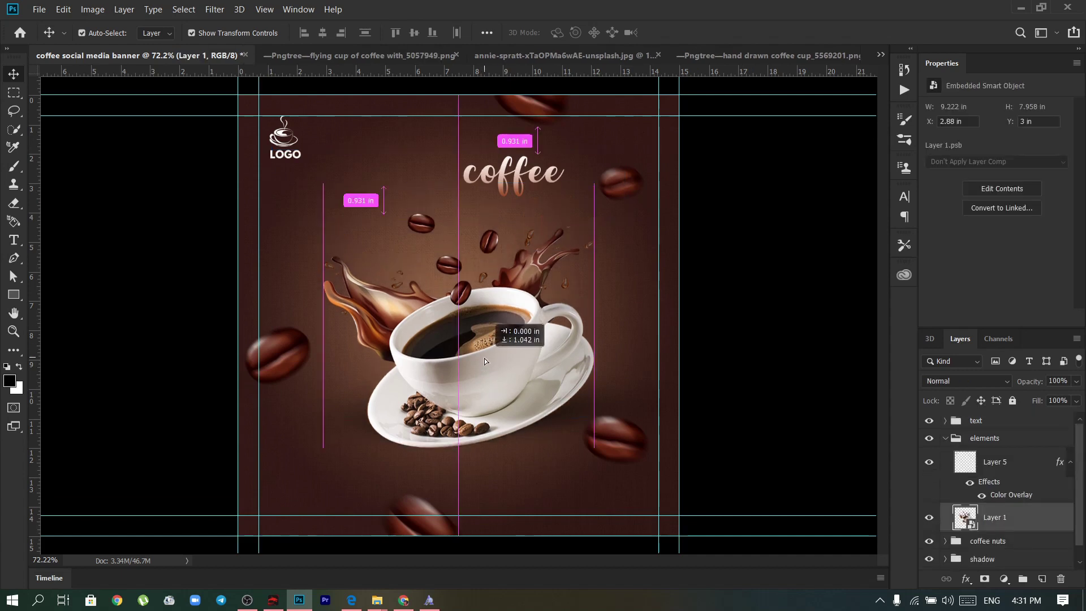
Shrink and shift a coffee bean and reposition the cup's shadow.
mouse_move(655, 445)
mouse_down()
mouse_move(665, 467)
mouse_move(676, 441)
mouse_up()
scroll(957, 508, up, 5)
click(945, 456)
click(996, 497)
drag(575, 426, 572, 450)
click(783, 438)
key(ctrl+0)
click(961, 497)
drag(529, 396, 534, 388)
click(666, 426)
Lock the shadow, bg, elements and coffee nuts groups and lower the headline slightly.
scroll(666, 426, down, 2)
scroll(666, 427, up, 2)
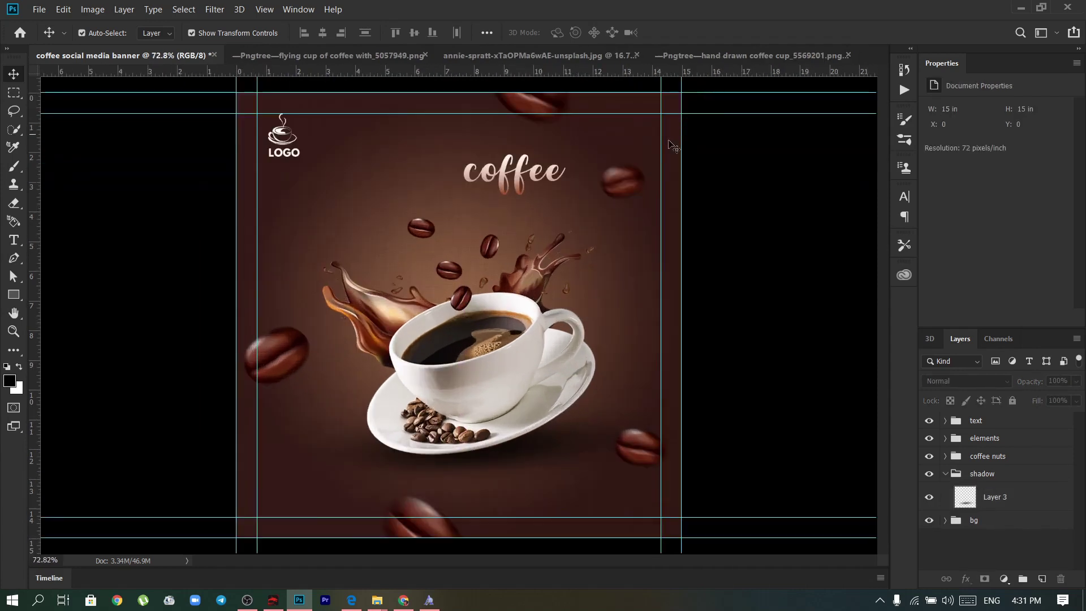
click(944, 474)
click(984, 474)
shift+click(984, 491)
click(1012, 401)
click(984, 438)
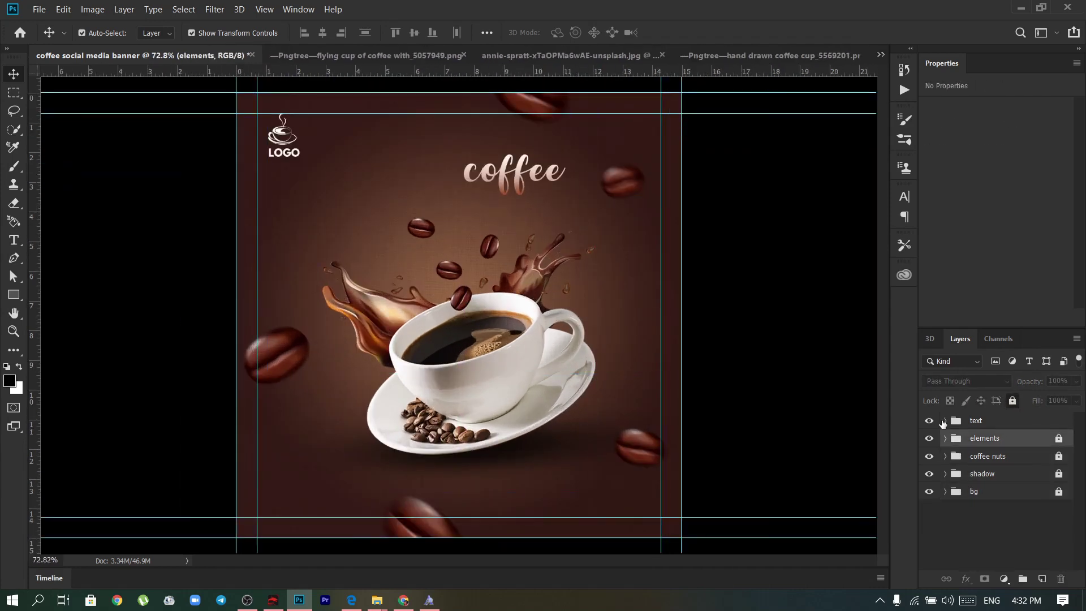
click(1012, 400)
drag(568, 203, 573, 240)
click(601, 305)
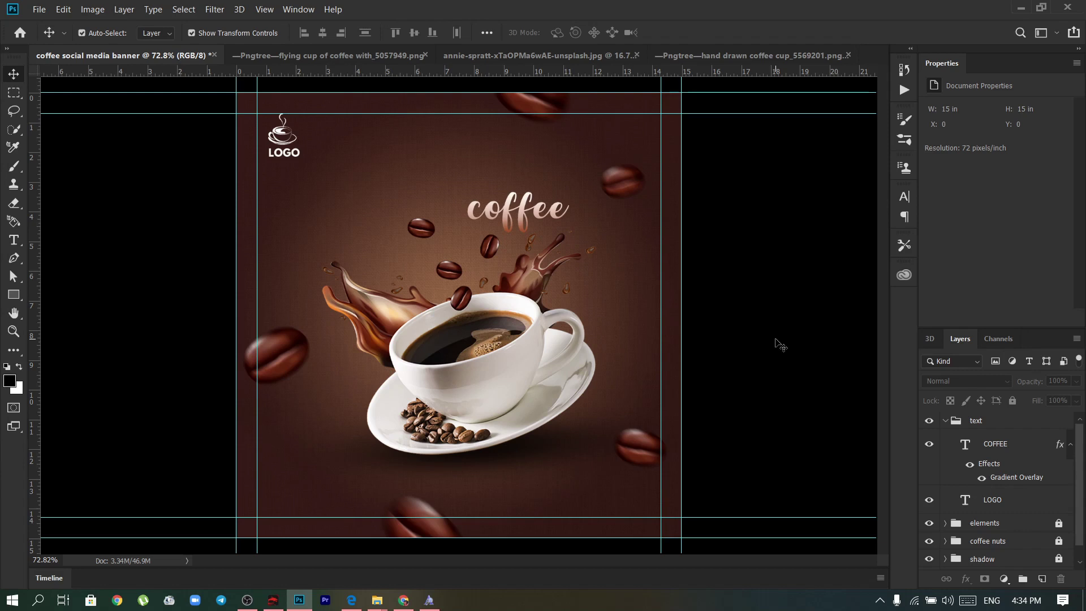
Lock the coffee nuts and elements groups.
click(623, 180)
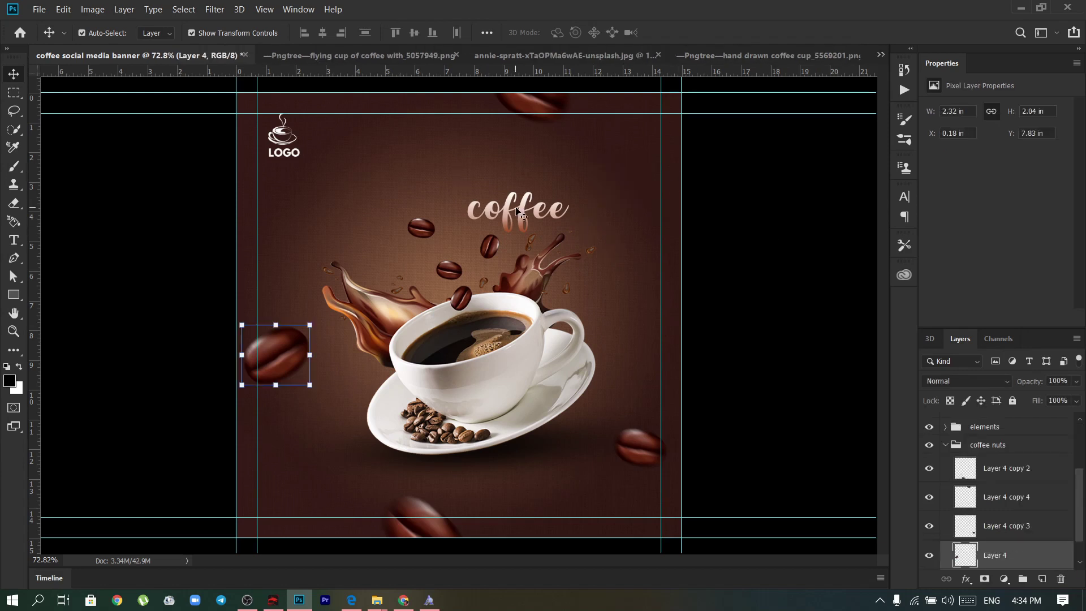
click(995, 444)
click(945, 445)
key(ctrl+/)
click(984, 507)
key(ctrl+/)
Type 'feel Good' in a text box above the coffee headline.
click(996, 428)
key(t)
drag(297, 202, 379, 232)
text(feel Good)
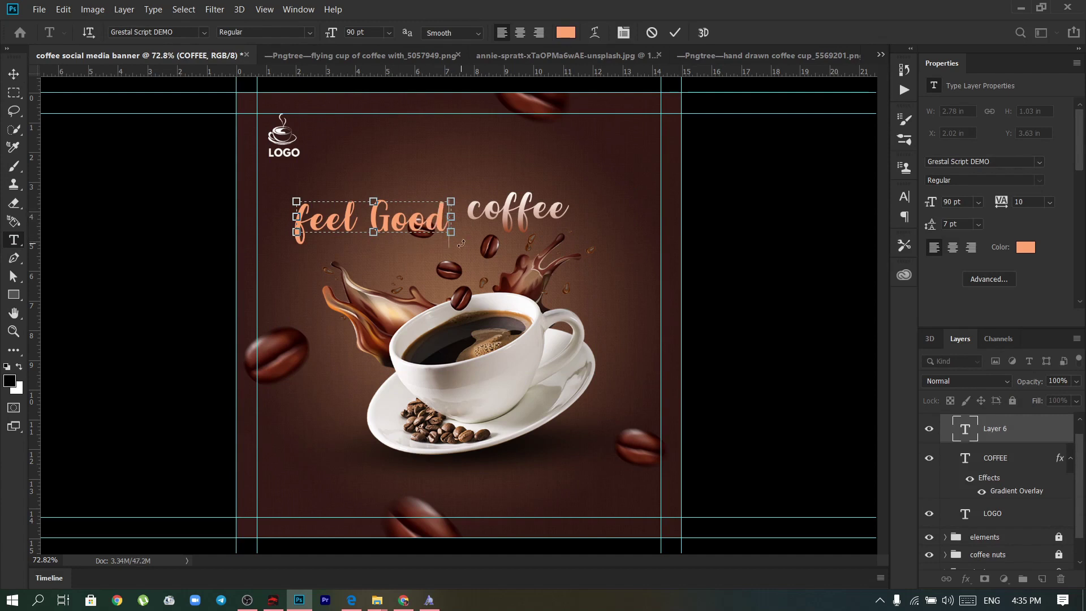
drag(470, 251, 588, 192)
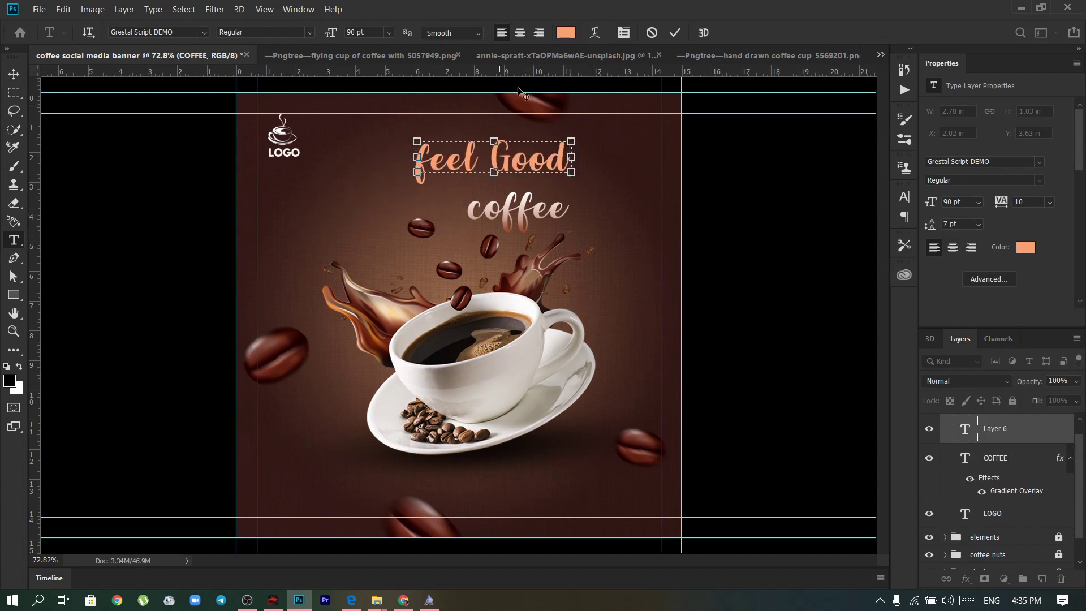
key(ctrl+Return)
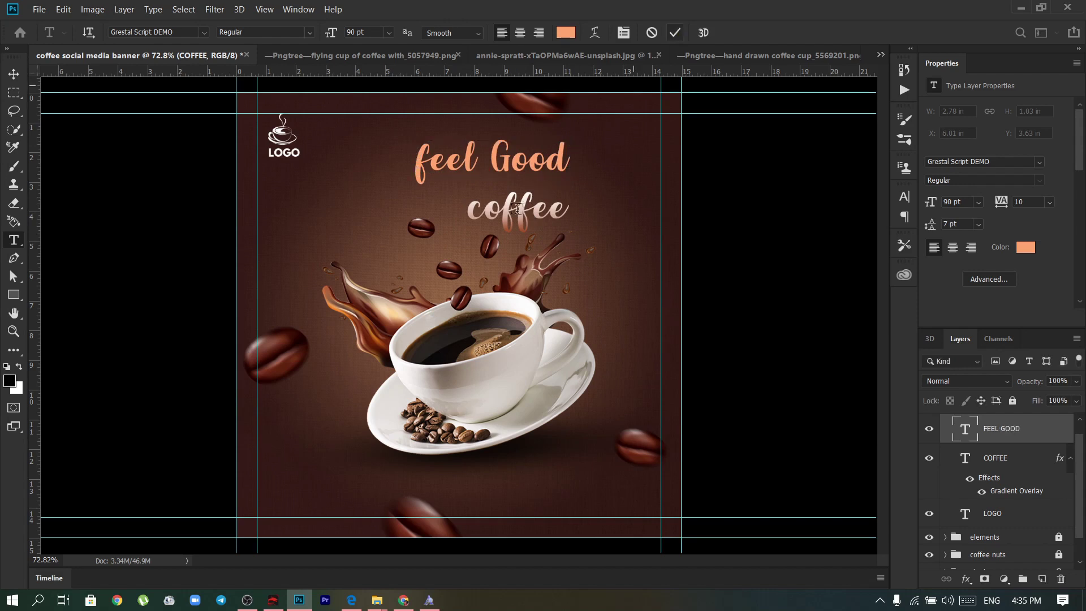
Hide the Gradient Overlay on the coffee headline, leaving it plain peach.
double_click(965, 458)
click(1025, 247)
click(890, 340)
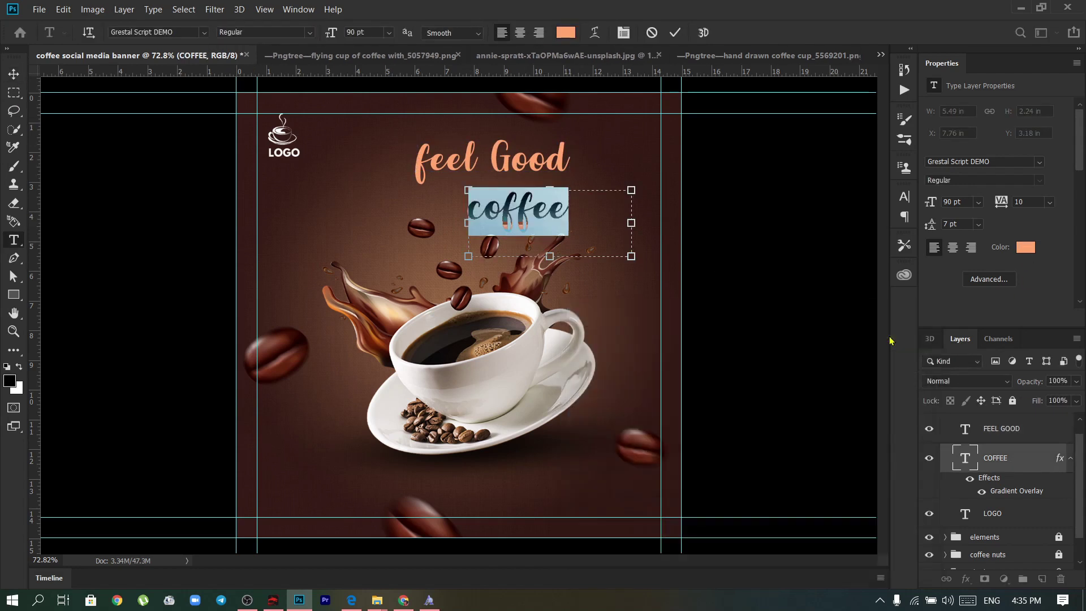
key(ctrl+Return)
key(v)
click(969, 478)
Make 'feel Good' white at 30 pt and place it just above coffee.
click(530, 167)
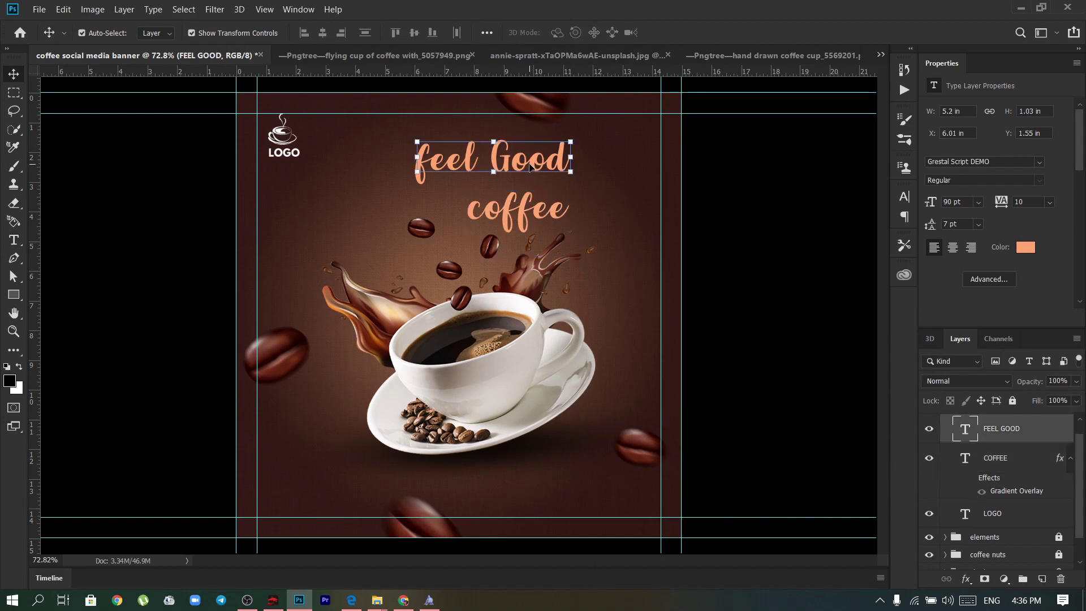
double_click(530, 168)
click(1025, 248)
click(573, 342)
click(888, 337)
click(389, 32)
click(368, 167)
drag(590, 189, 667, 222)
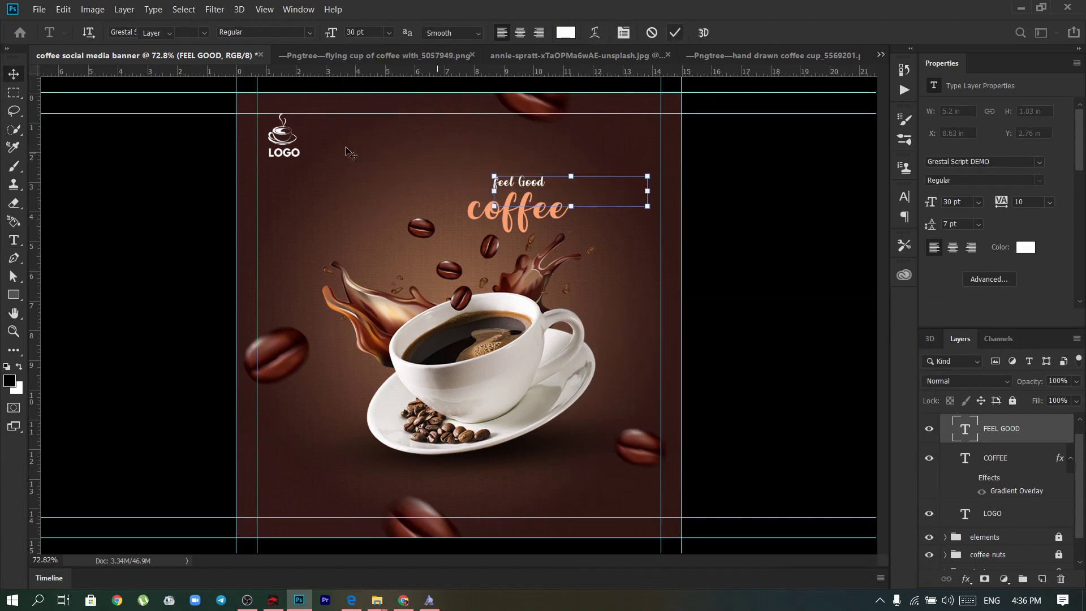
Add a white 'with' text layer set in Evogria at 24 pt.
key(t)
drag(268, 206, 347, 242)
text(with)
key(ctrl+a)
click(204, 33)
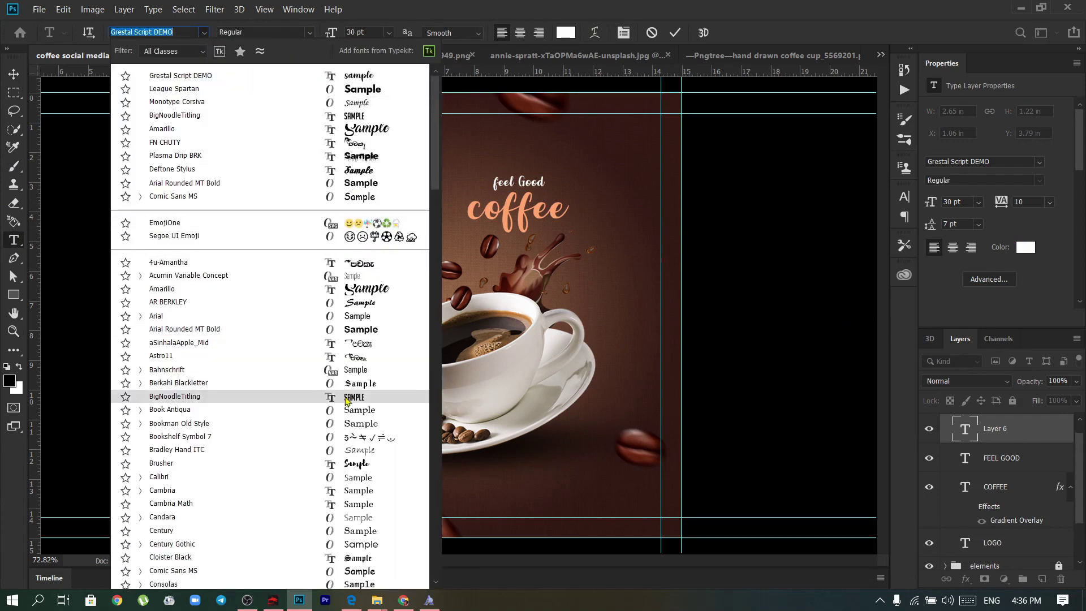
scroll(346, 400, down, 1)
scroll(346, 396, down, 4)
click(346, 503)
click(388, 32)
click(367, 141)
key(ctrl+Return)
Move the 'with' text up beside the coffee headline.
scroll(496, 163, up, 2)
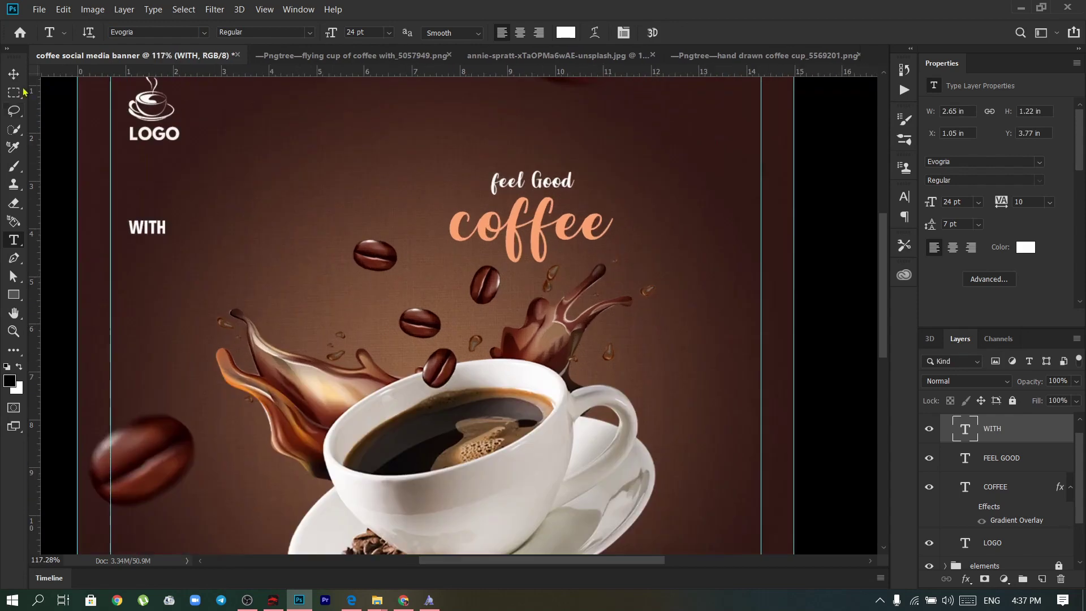
click(14, 74)
drag(147, 227, 585, 201)
click(755, 338)
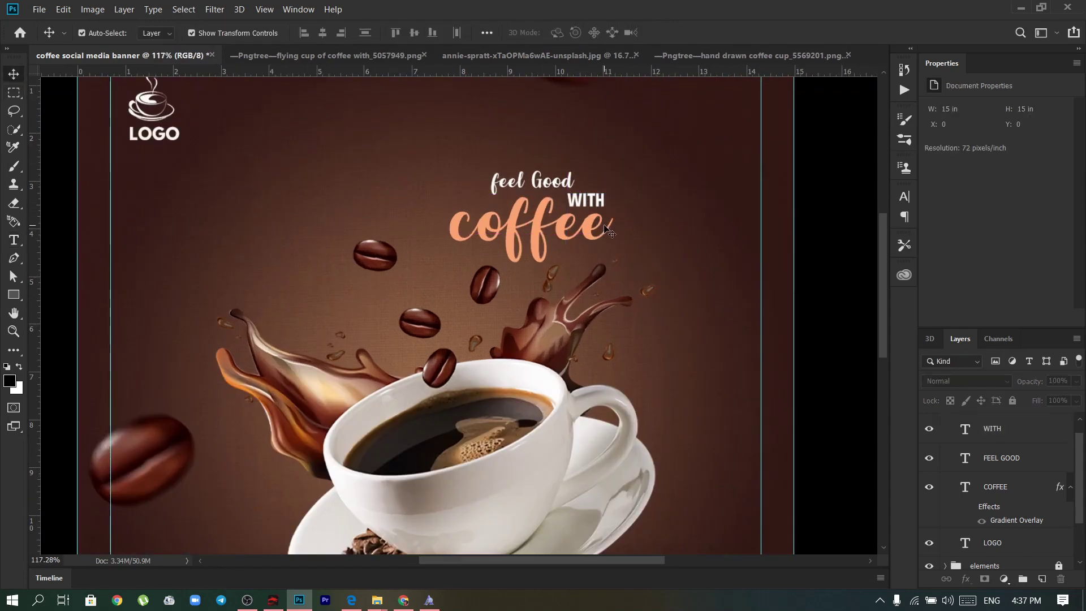
Change the 'with' text font to Grestal Script DEMO.
double_click(586, 201)
click(204, 32)
scroll(297, 328, down, 5)
scroll(299, 330, down, 5)
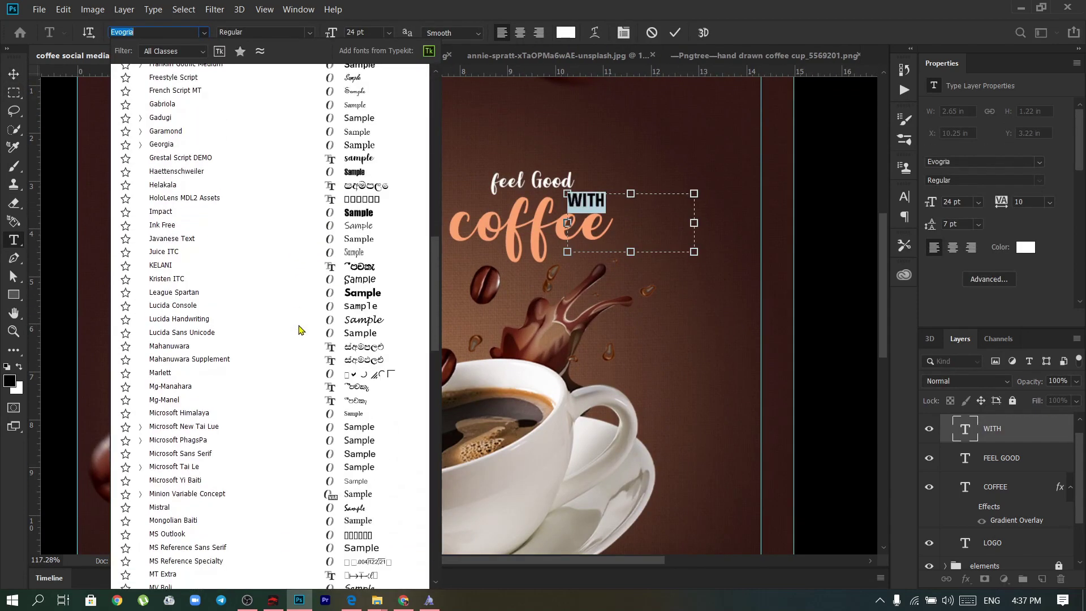
scroll(299, 330, down, 5)
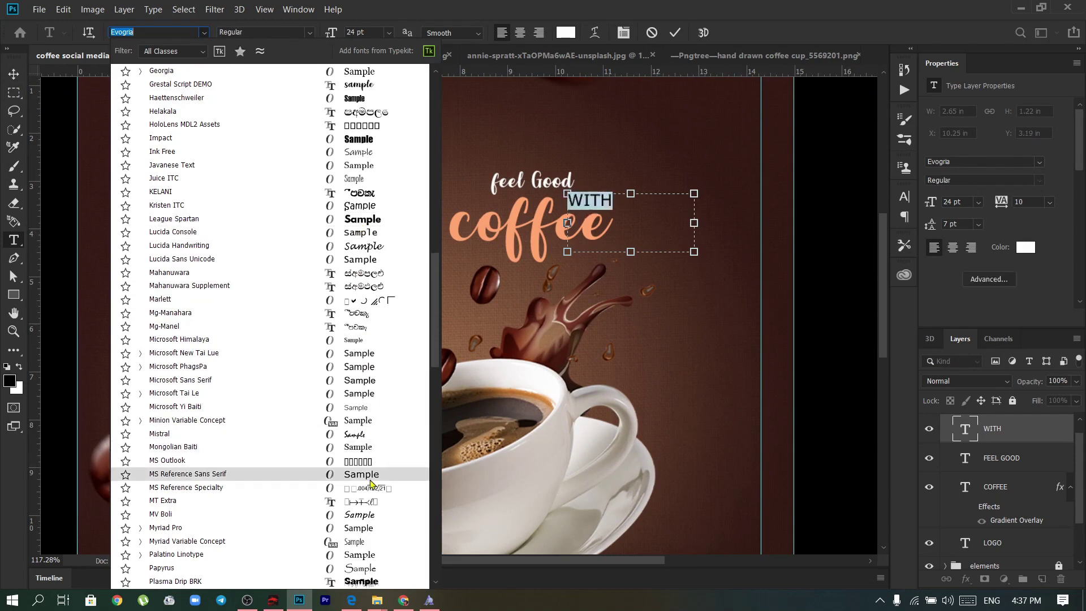
scroll(359, 243, up, 8)
scroll(360, 266, up, 10)
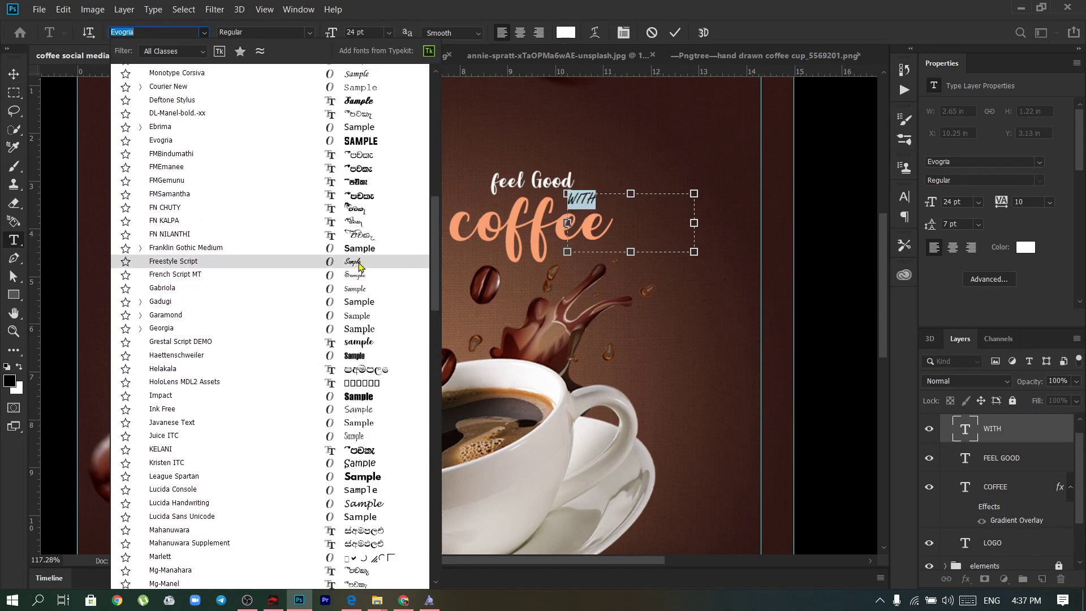
scroll(360, 266, up, 4)
scroll(359, 198, up, 6)
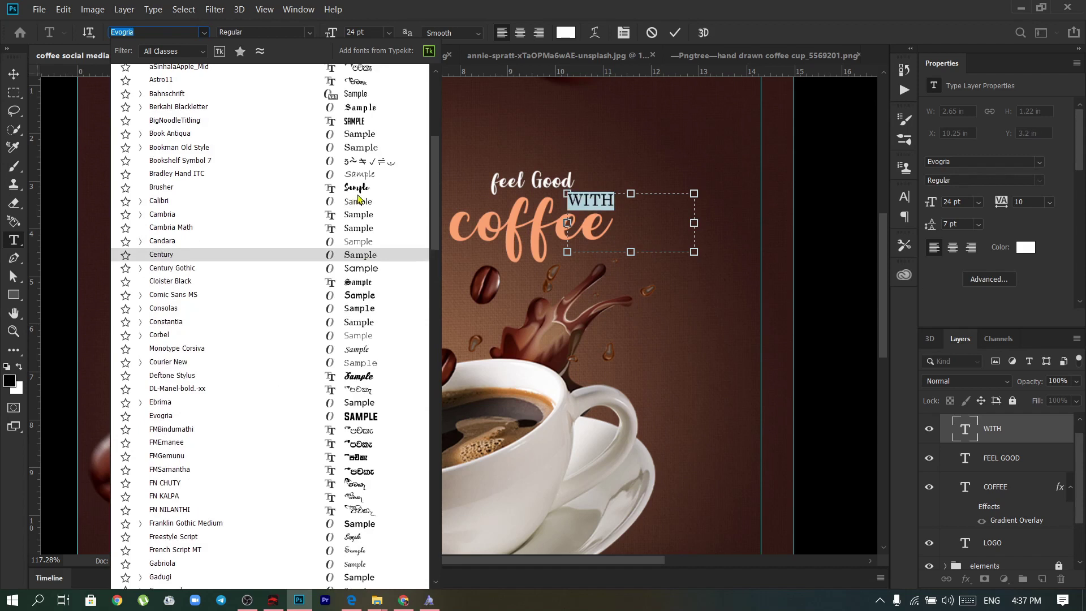
scroll(358, 195, up, 3)
scroll(361, 191, up, 3)
scroll(364, 187, up, 4)
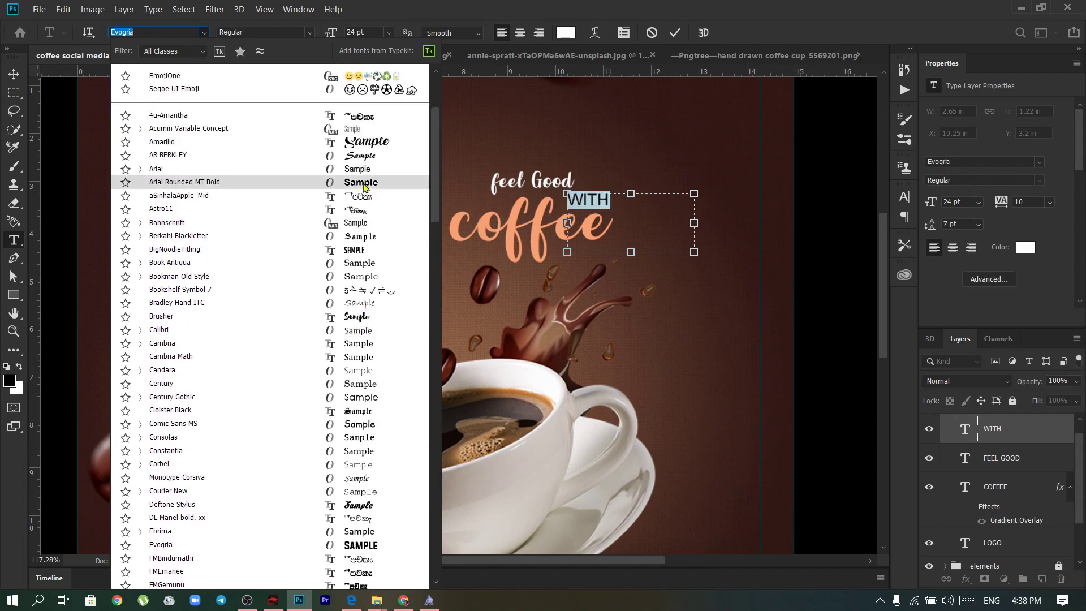
scroll(363, 186, up, 5)
scroll(365, 170, up, 2)
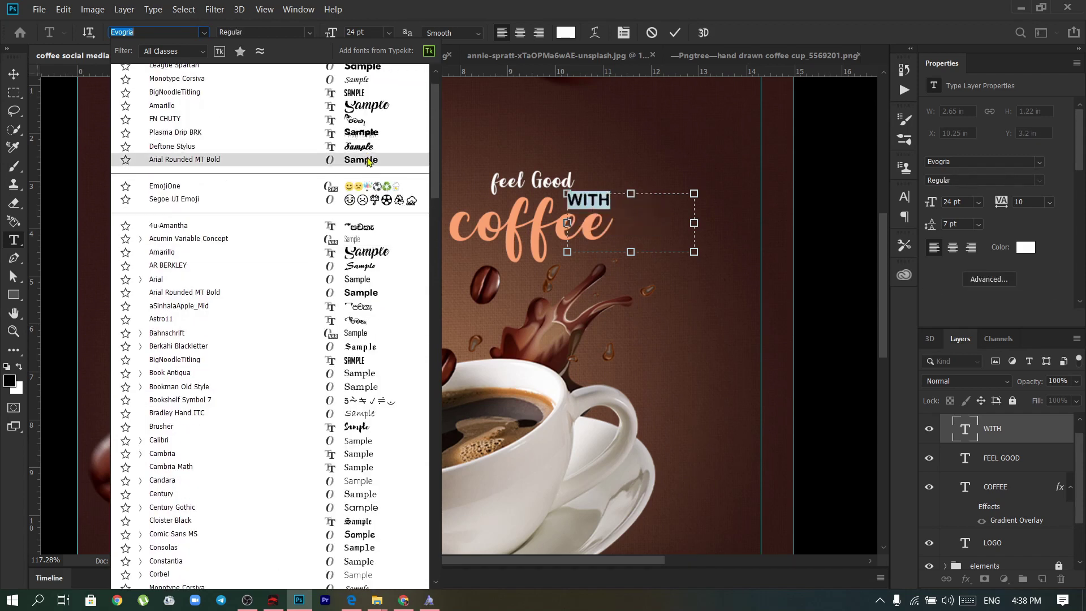
scroll(367, 162, up, 1)
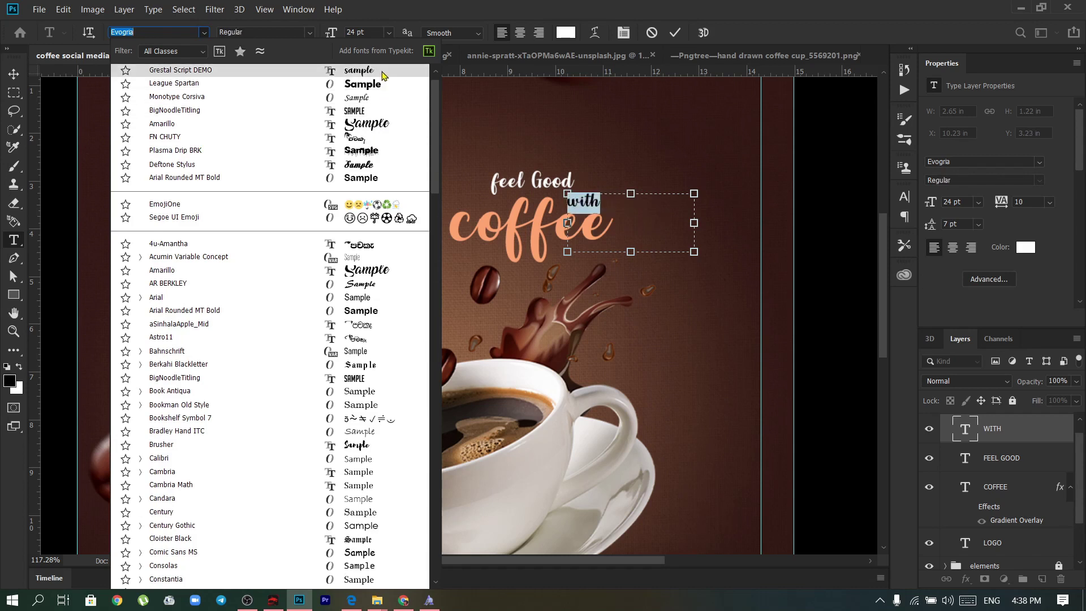
click(382, 75)
key(ctrl+Return)
Select the feel Good, with and coffee layers together and move them up-right.
key(v)
shift+click(1008, 458)
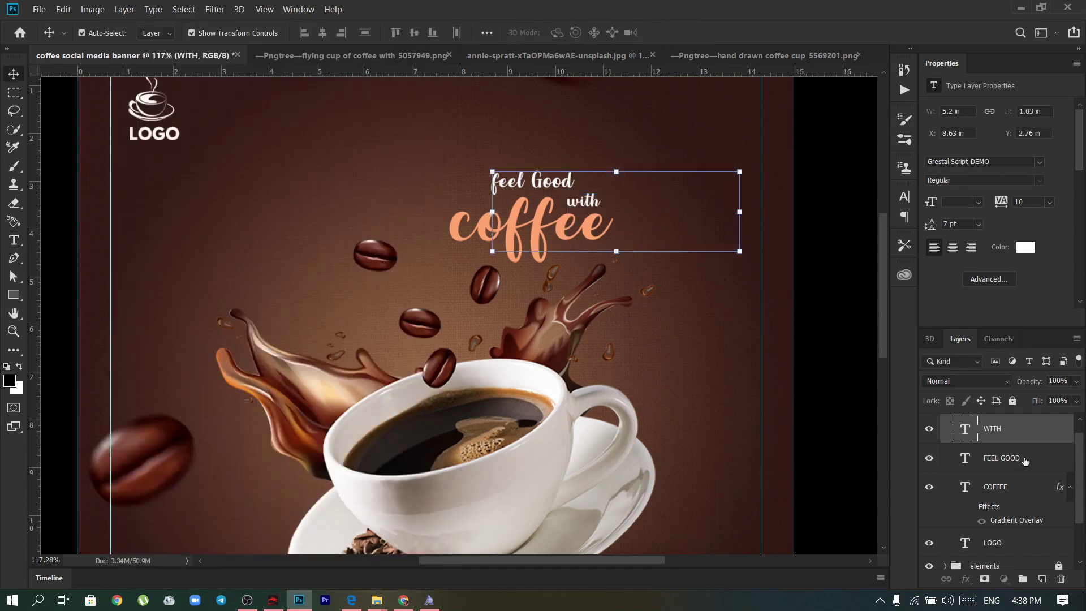
shift+click(1007, 486)
drag(556, 237, 588, 208)
Free-transform the three-word headline larger into the upper right of the banner.
key(ctrl+t)
drag(800, 207, 871, 210)
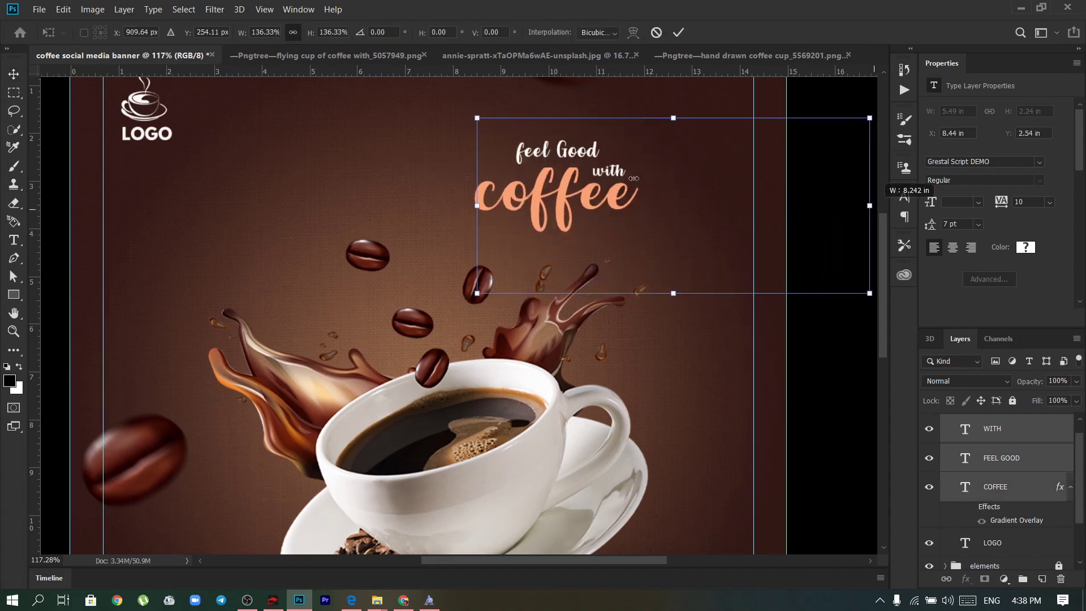
drag(678, 294, 609, 198)
scroll(608, 197, down, 3)
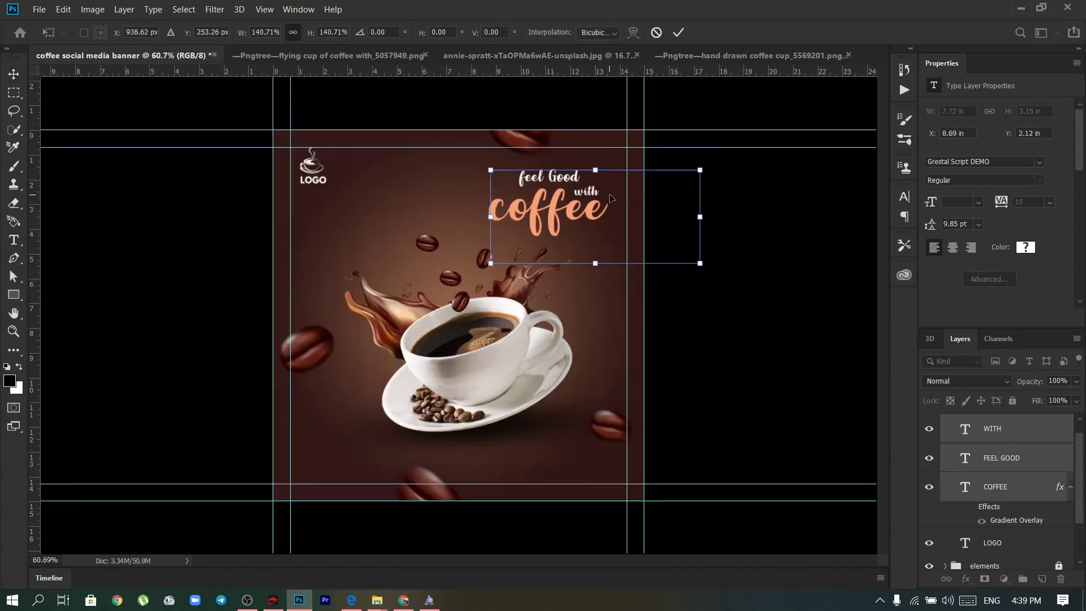
drag(497, 170, 447, 158)
drag(511, 206, 540, 211)
scroll(478, 271, up, 2)
drag(643, 283, 647, 284)
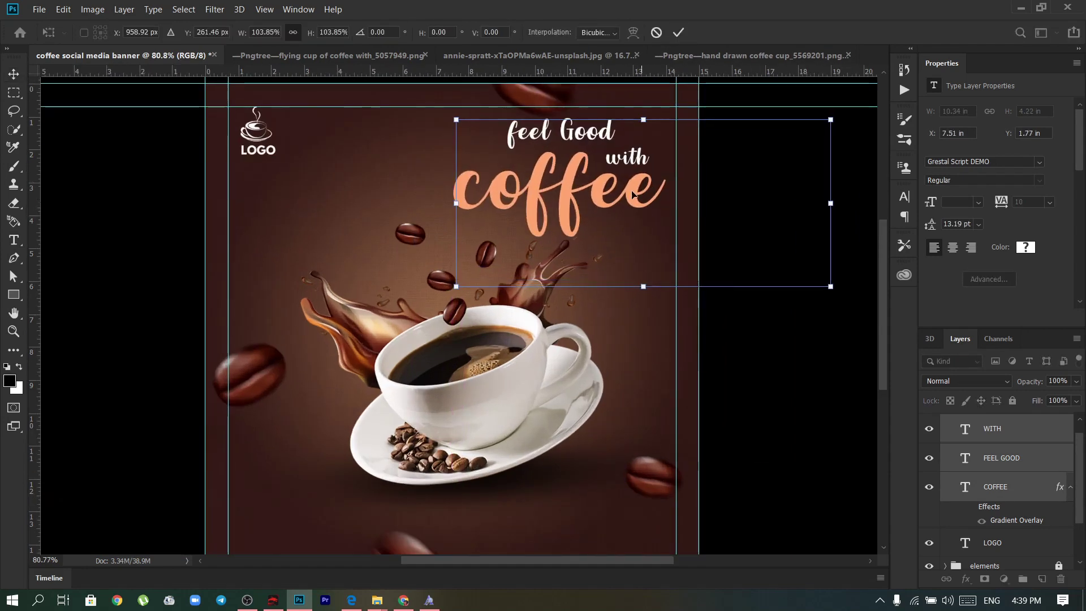
key(Return)
Try a deeper orange text colour for the coffee word.
scroll(678, 339, down, 3)
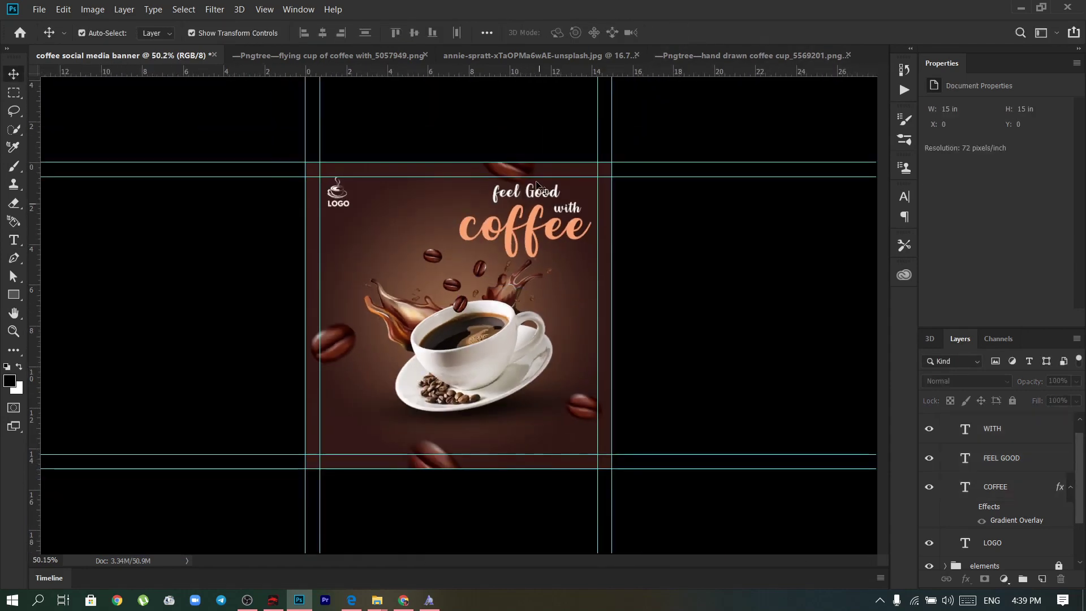
scroll(570, 308, up, 3)
click(572, 204)
click(1025, 247)
click(724, 345)
mouse_move(724, 345)
mouse_down()
mouse_move(739, 360)
mouse_move(715, 351)
mouse_up()
Discard the orange colour and add a black-to-white Gradient Overlay to coffee.
click(925, 310)
click(966, 579)
click(995, 535)
click(777, 301)
click(1011, 220)
click(779, 302)
double_click(729, 266)
click(707, 157)
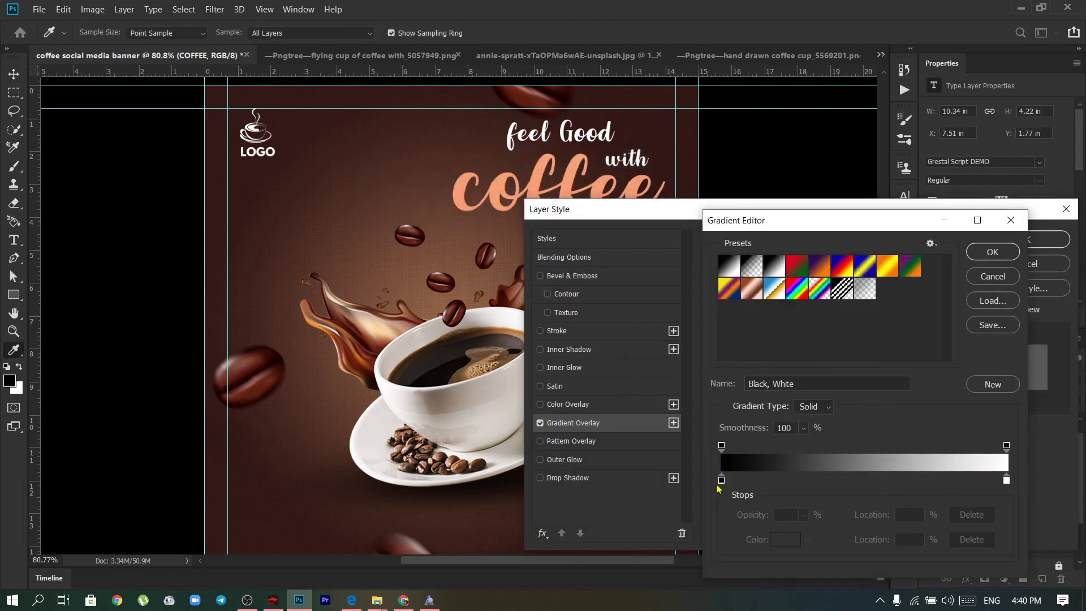
Make the gradient's left stop a deep orange.
double_click(721, 479)
click(763, 514)
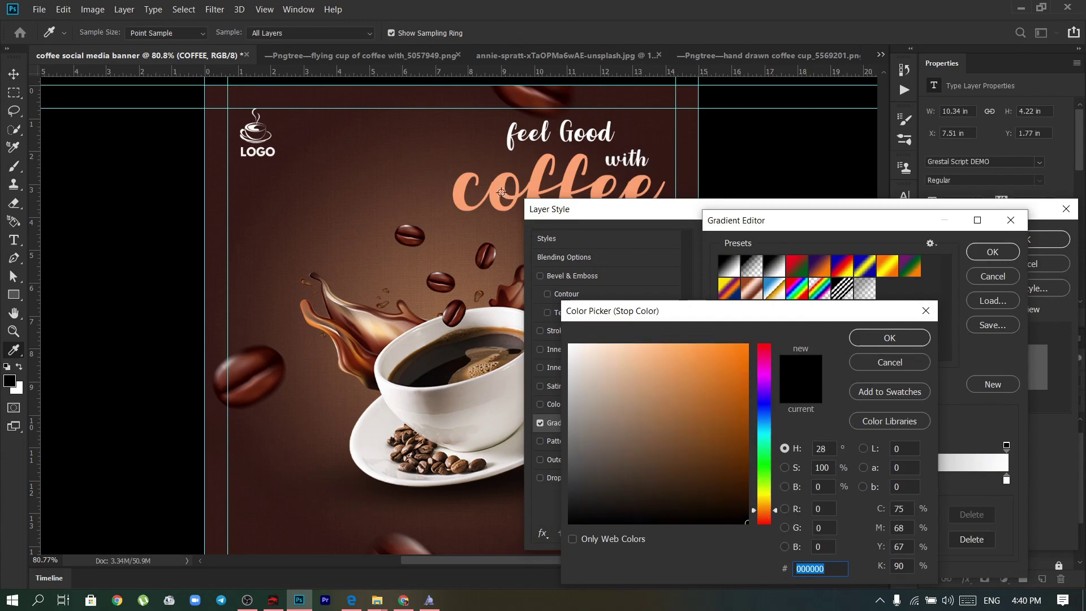
click(728, 352)
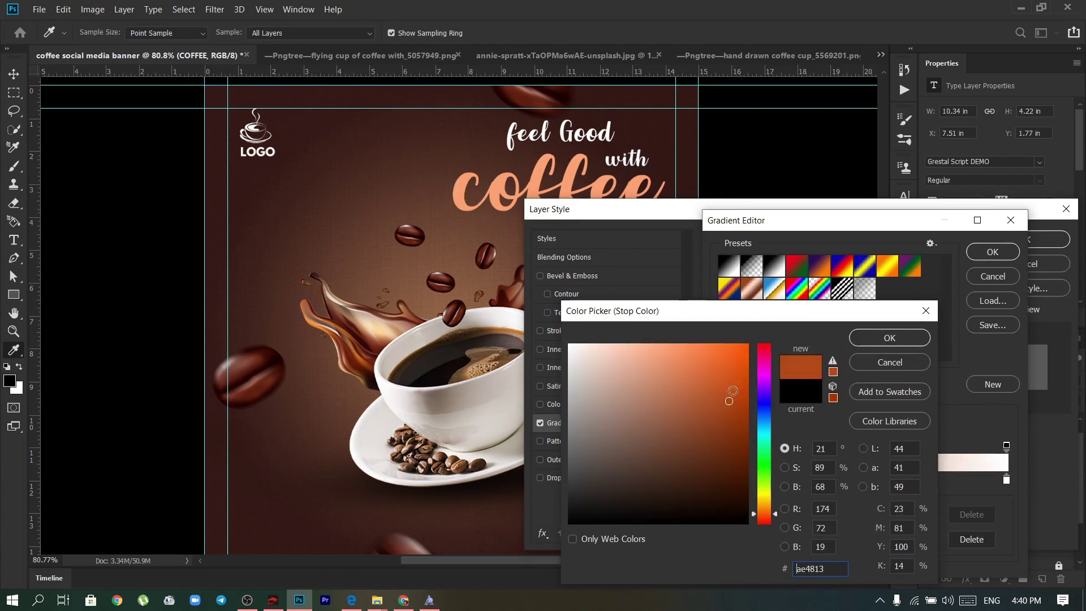
click(889, 338)
Set the right stop to peach sampled from coffee and apply the overlay.
click(1006, 480)
double_click(1006, 480)
drag(678, 310, 630, 279)
click(471, 180)
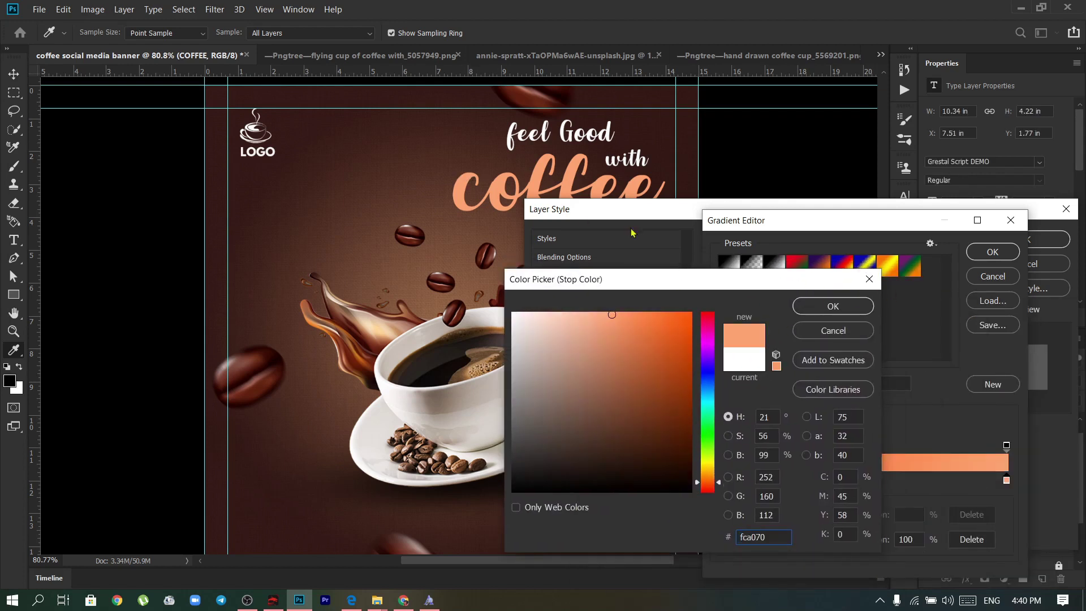
click(833, 306)
click(993, 252)
click(803, 288)
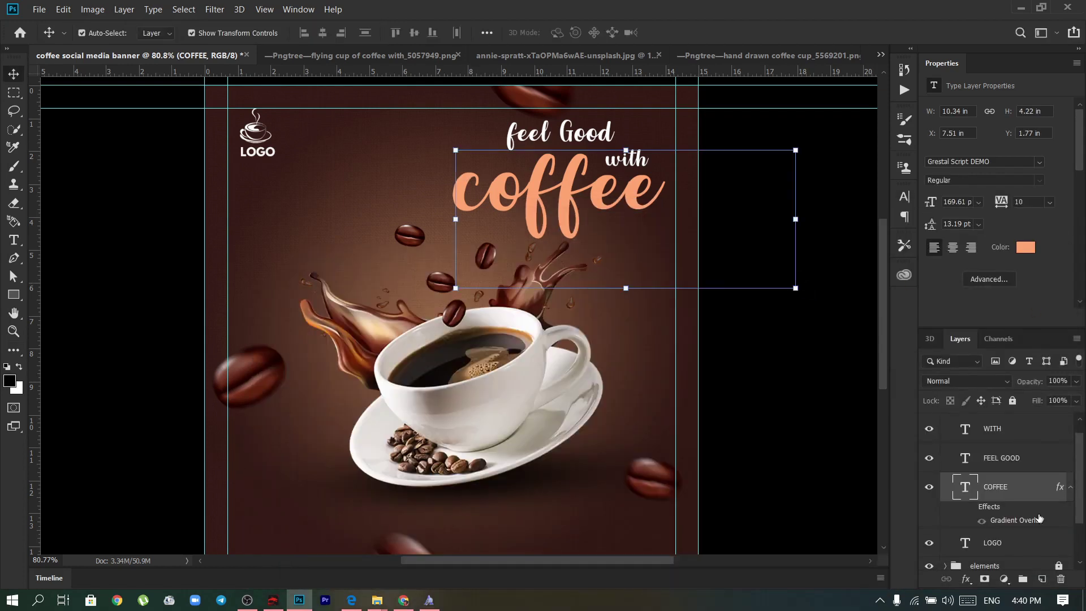
scroll(1069, 458, down, 1)
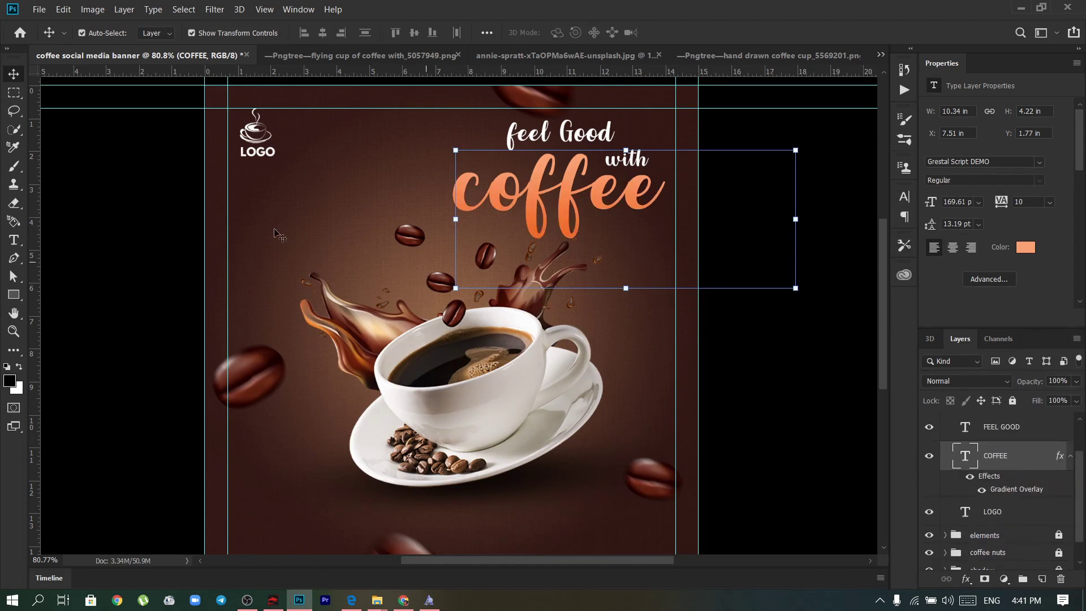
click(89, 201)
scroll(507, 325, down, 1)
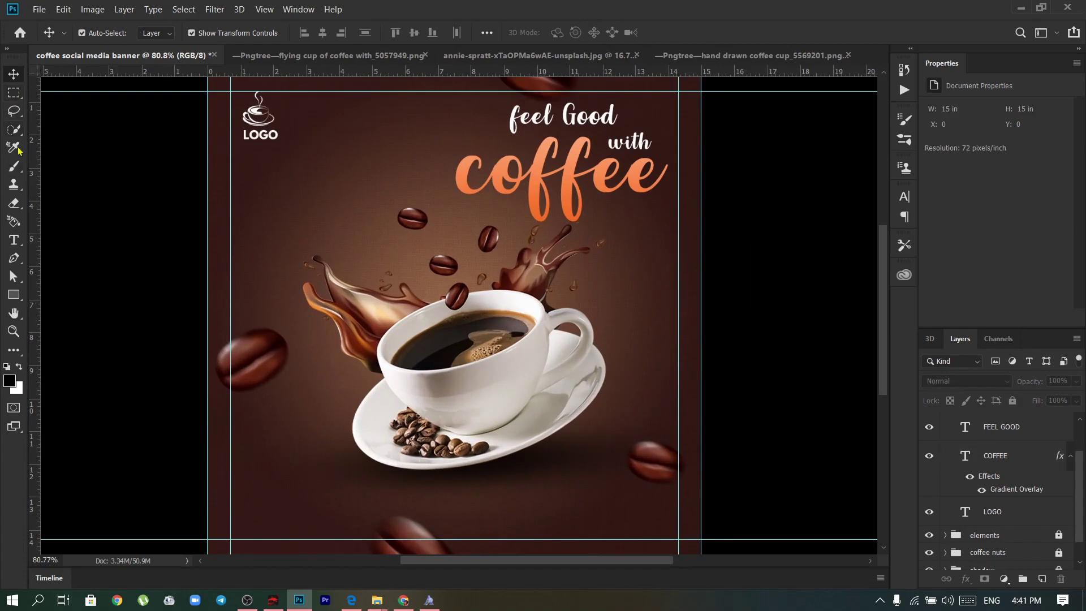
Create the ENJOY WITH US text in League Spartan Bold at 18 pt beside coffee.
key(t)
scroll(1001, 457, up, 1)
click(998, 443)
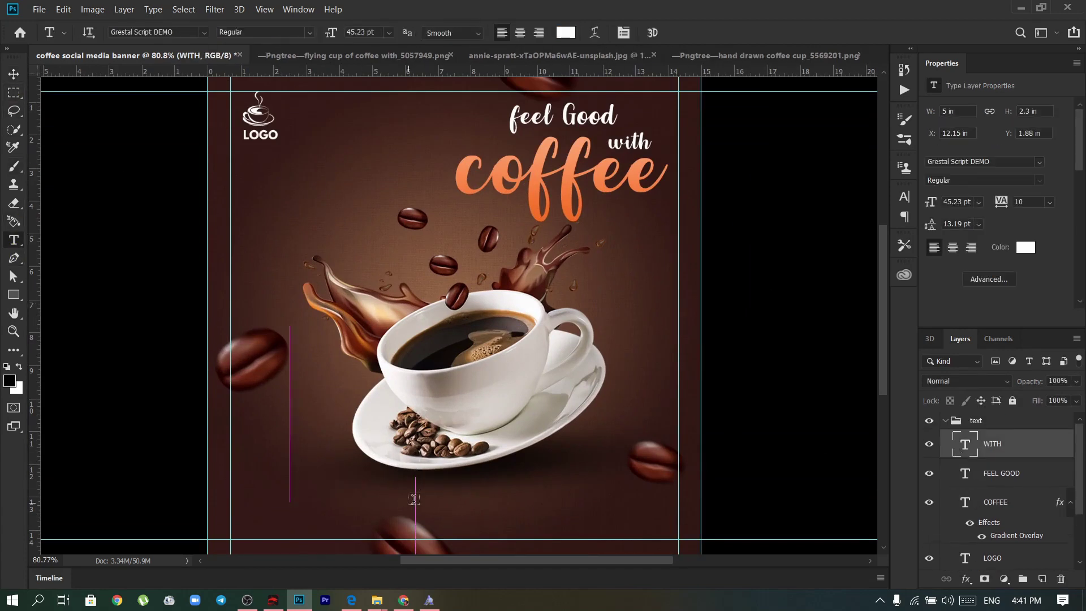
drag(414, 498, 415, 501)
text(enj)
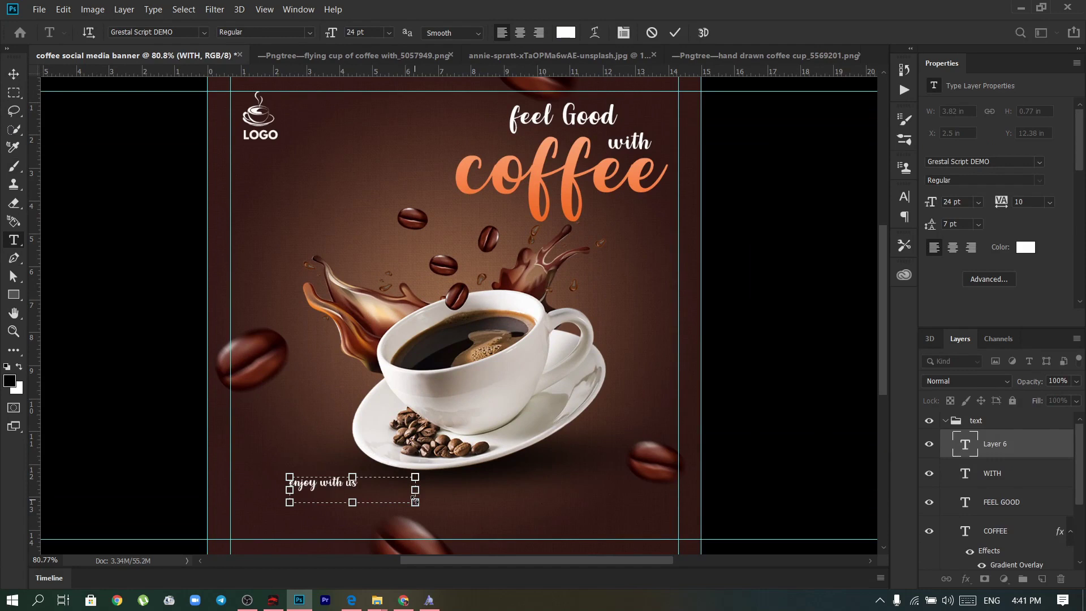
key(ctrl+a)
click(204, 32)
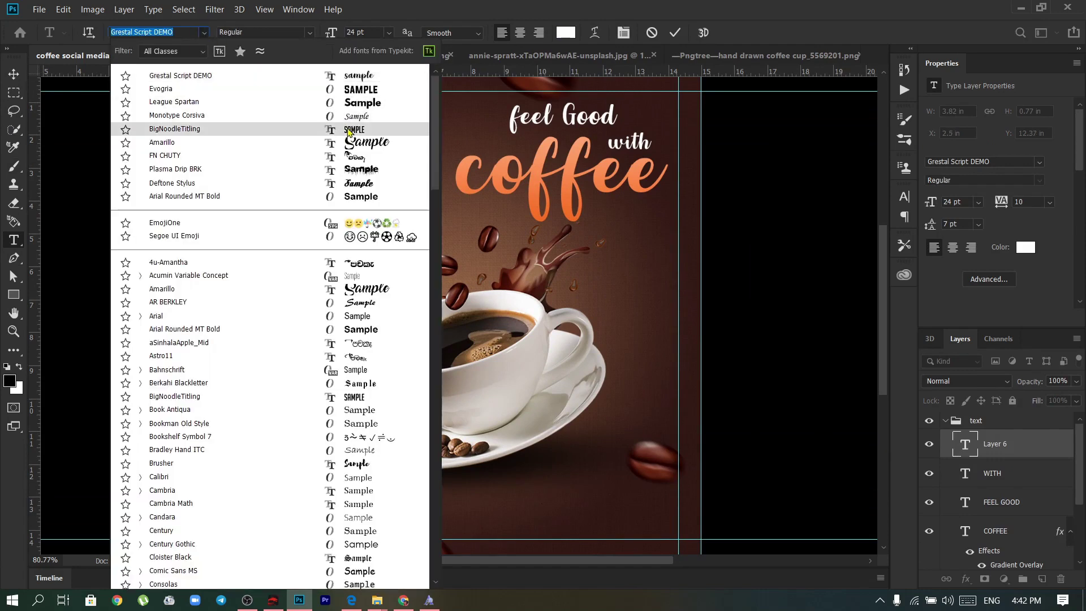
click(169, 130)
drag(413, 442, 710, 162)
click(389, 32)
click(367, 138)
Nudge the tagline under coffee and finish it with an exclamation mark.
click(718, 223)
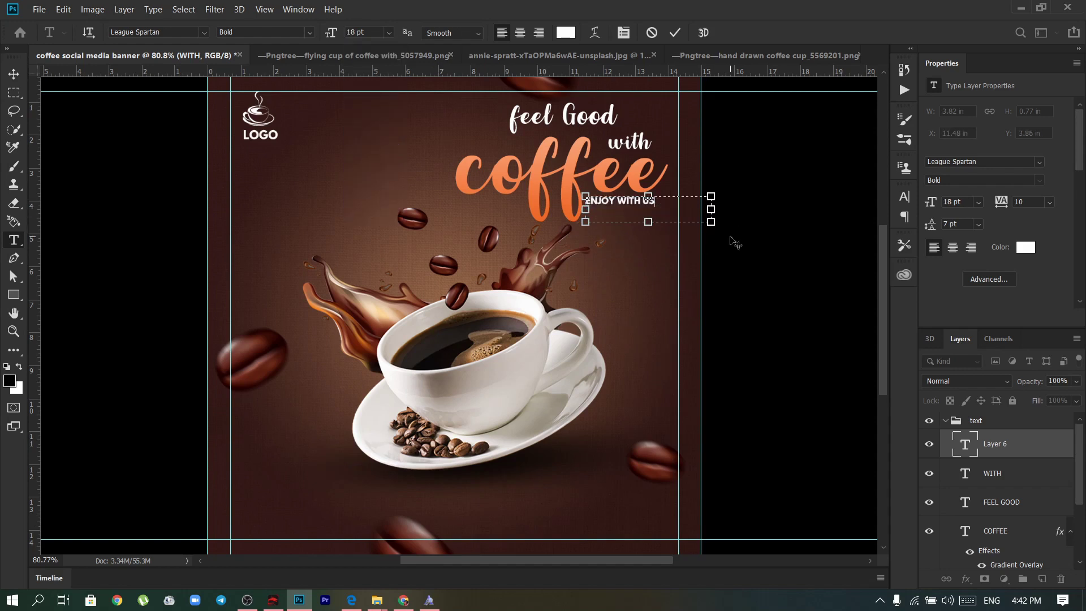
drag(735, 243, 744, 246)
click(635, 332)
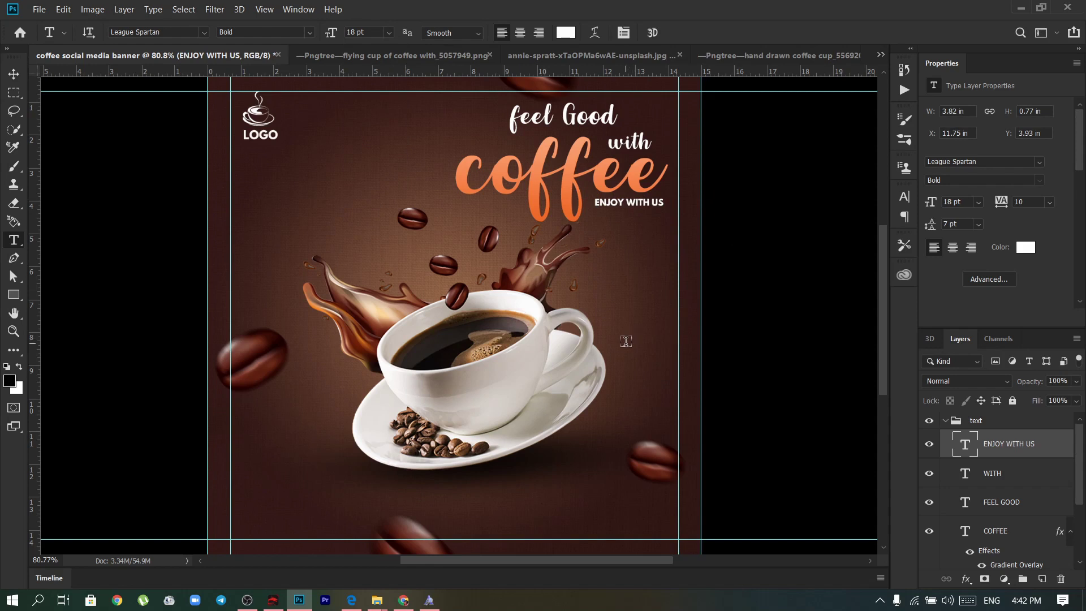
click(661, 202)
click(754, 292)
text(!)
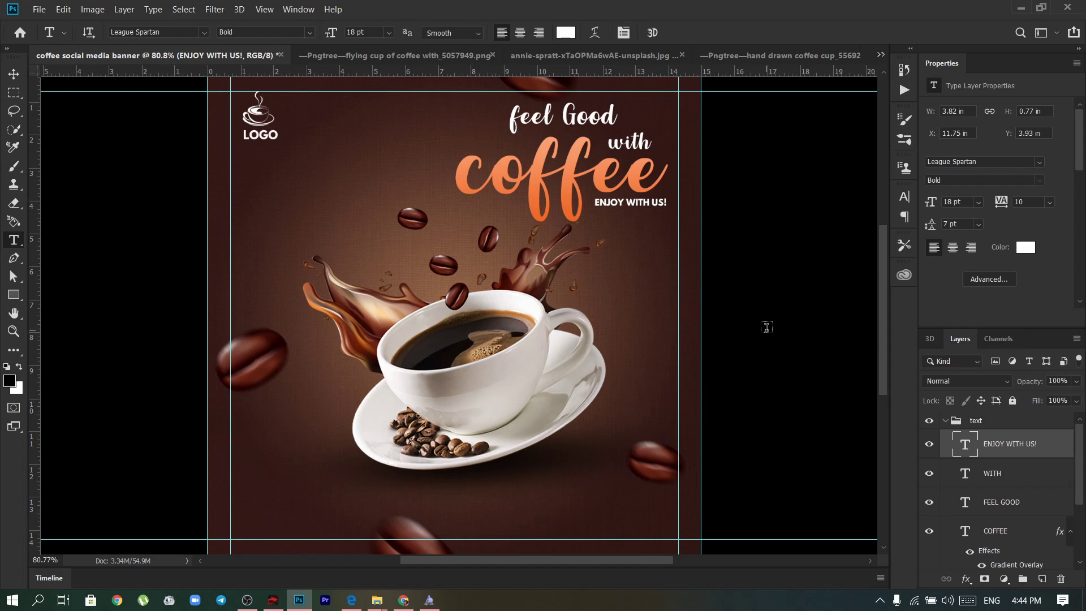
Add 'Get up to' in Grestal Script DEMO at 24 pt at the lower left.
drag(259, 462, 342, 512)
text(SET UP)
key(ctrl+a)
click(204, 32)
click(141, 84)
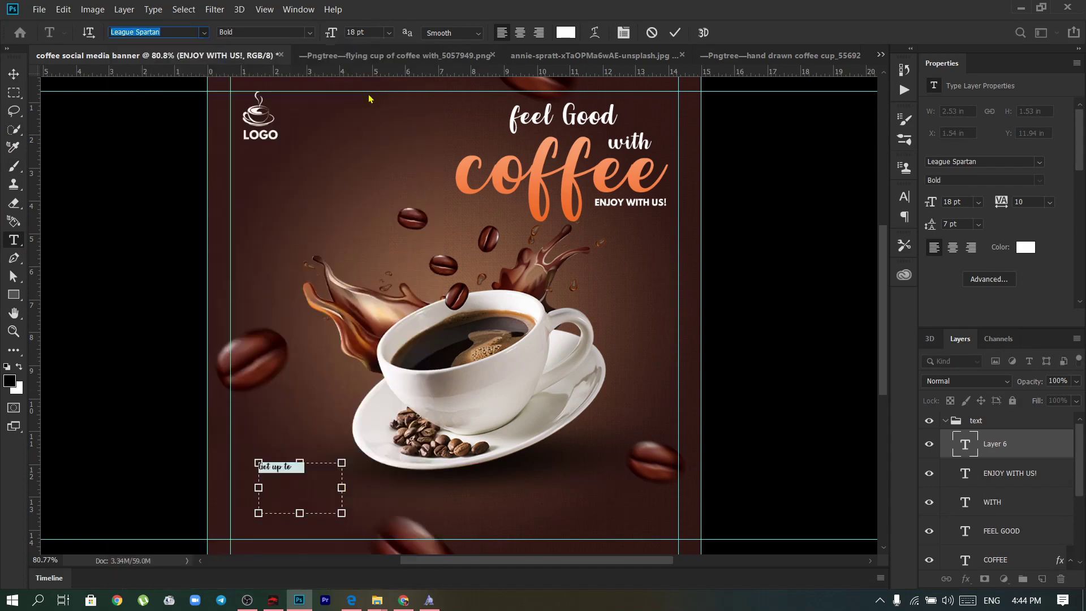
text(Grestal Script DEMO)
click(389, 33)
click(373, 161)
drag(364, 527, 348, 500)
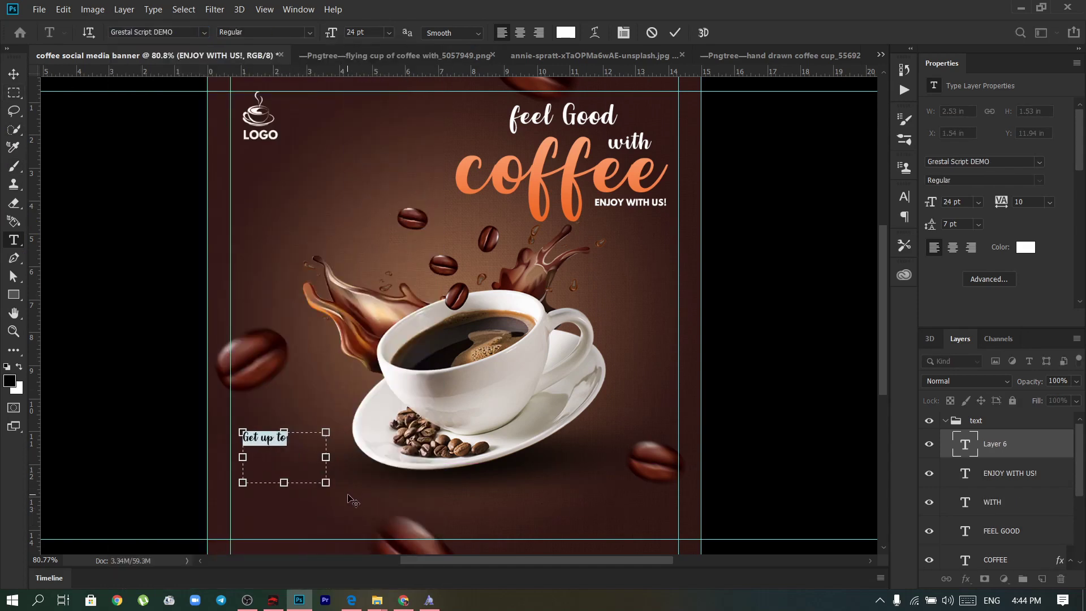
click(675, 32)
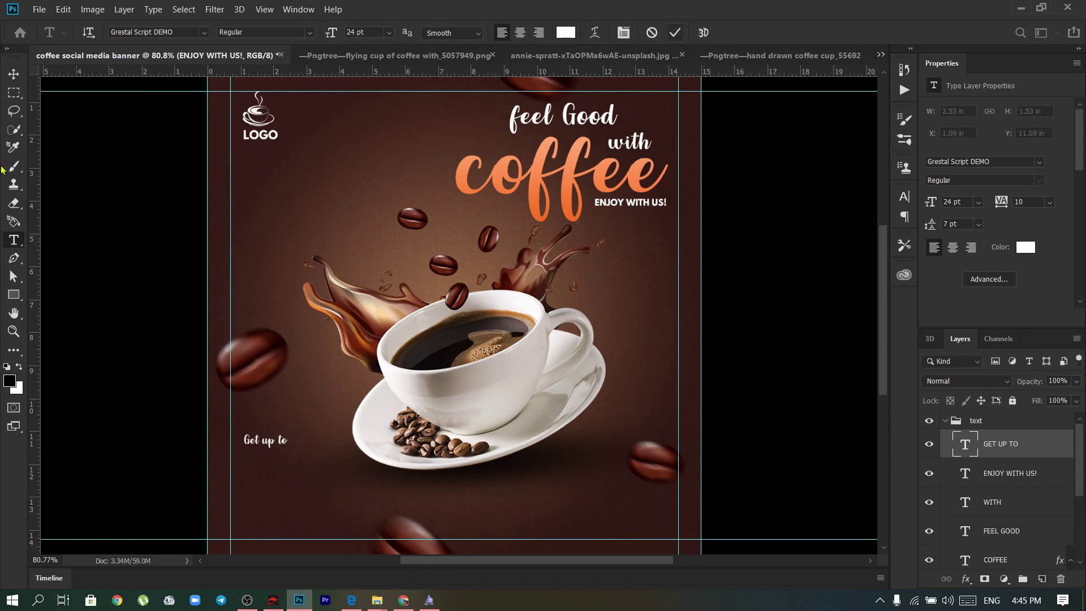
Discard a placeholder paragraph box and duplicate the coffee headline below 'Get up to'.
drag(309, 469, 454, 523)
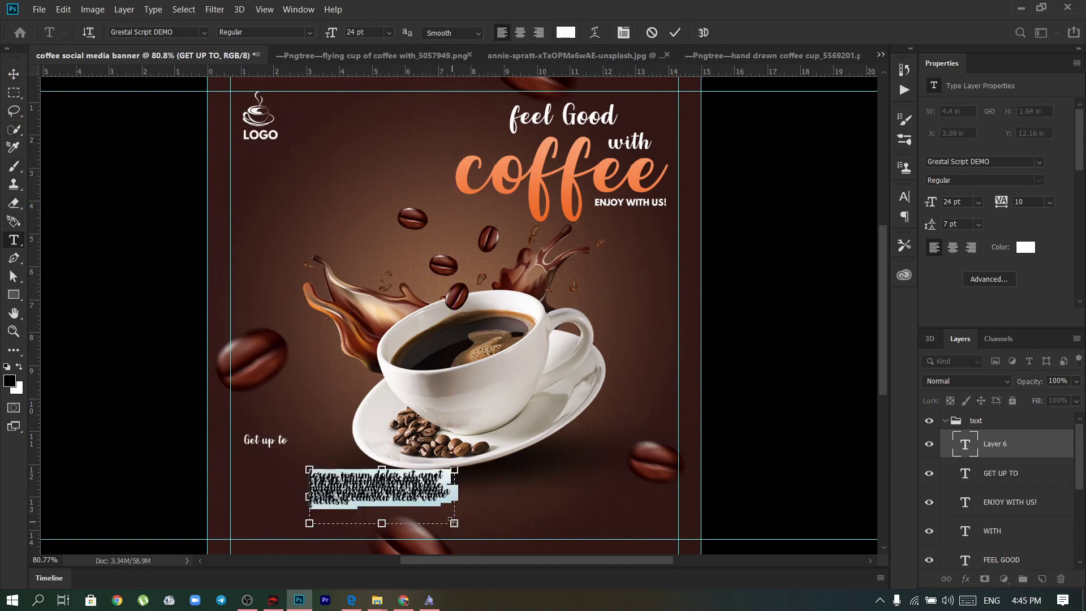
click(675, 32)
key(v)
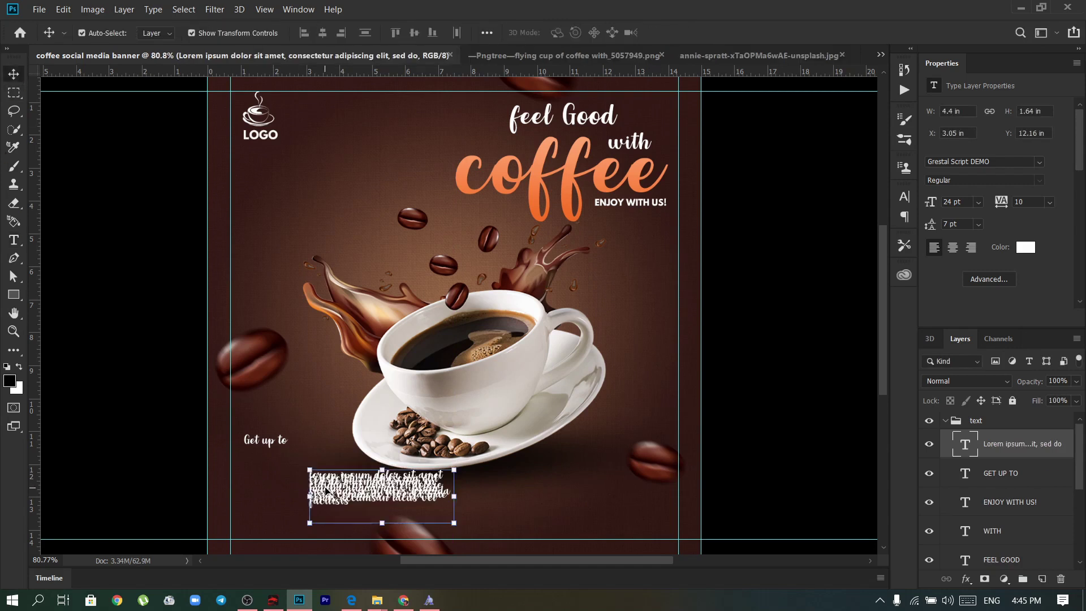
key(Delete)
click(995, 528)
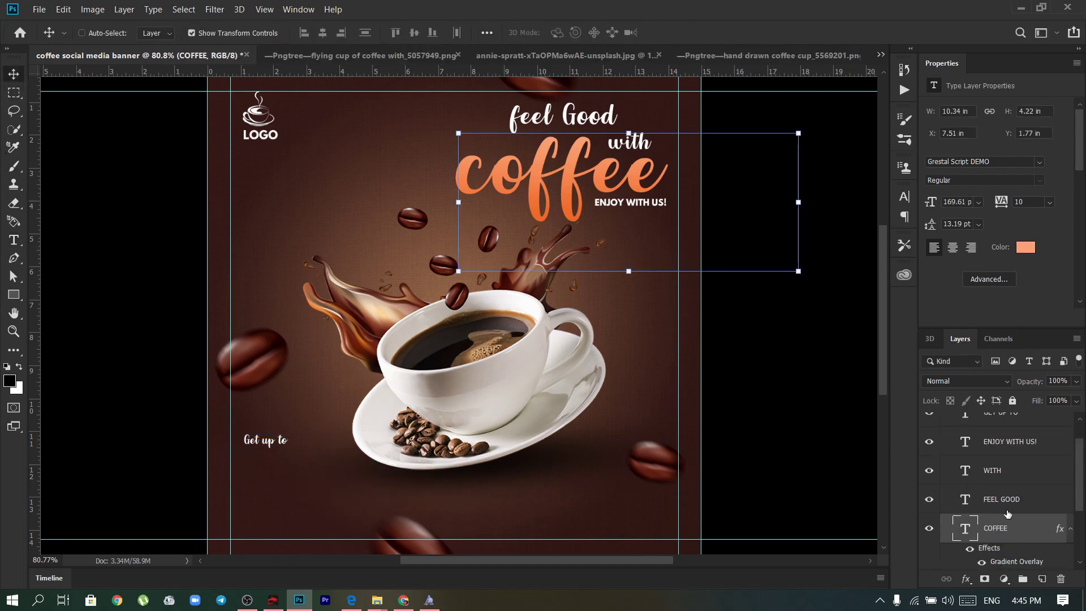
drag(537, 186, 357, 461)
scroll(358, 461, down, 1)
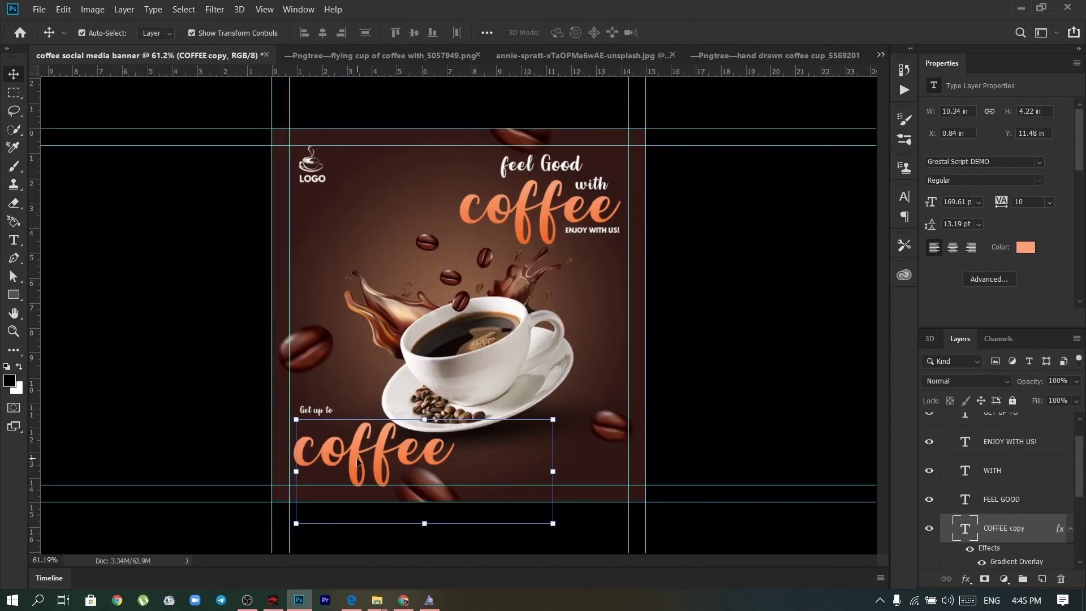
Retype the copy as '50%', centre it, resize it and set it in Impact.
double_click(358, 461)
text(50)
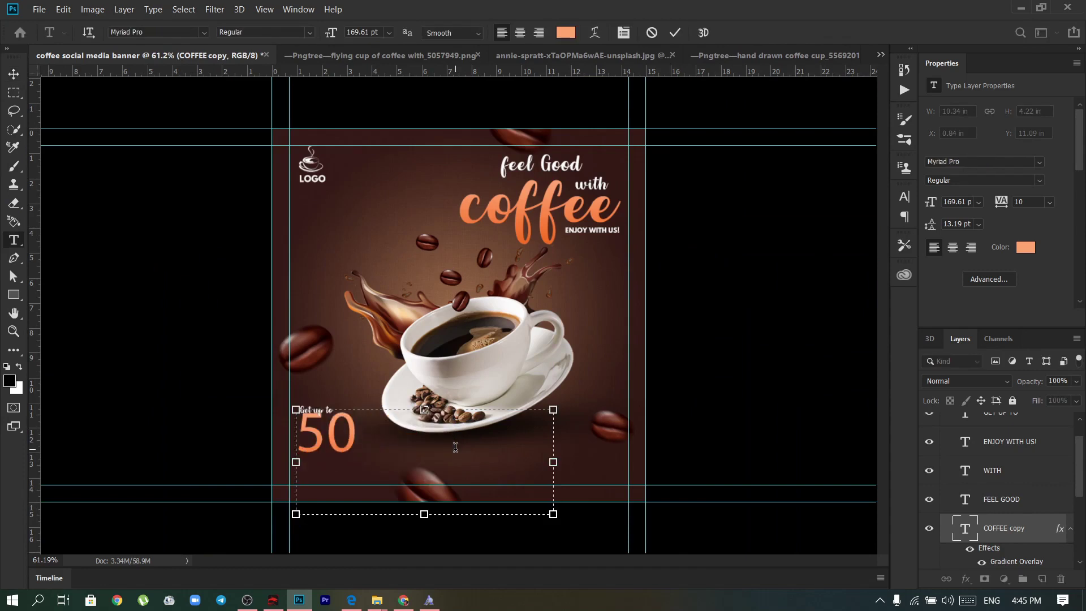
text(%)
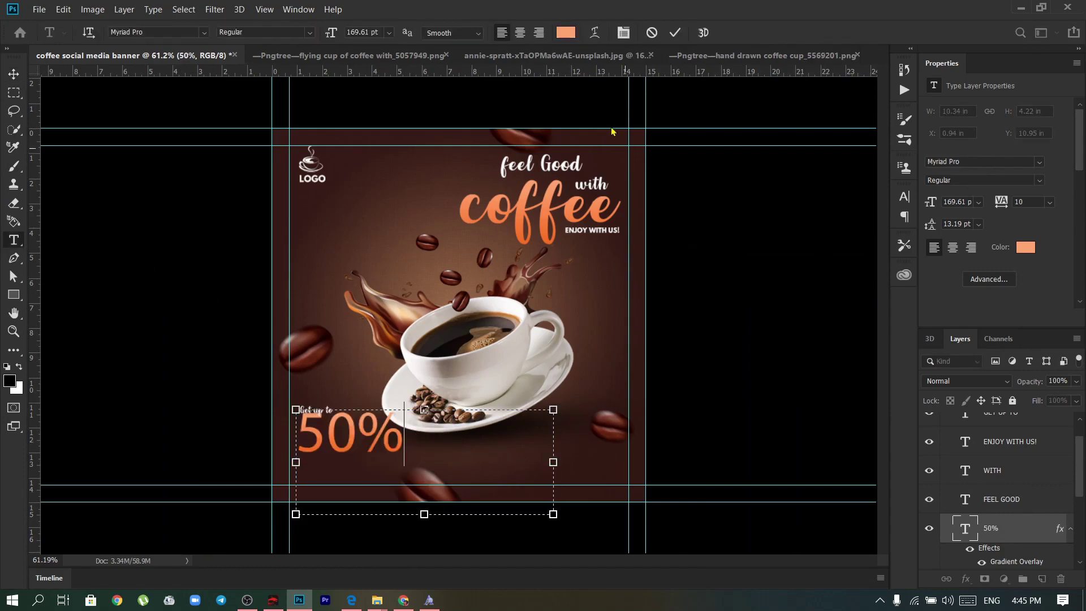
click(520, 33)
key(ctrl+t)
mouse_move(424, 514)
mouse_down()
mouse_move(432, 493)
mouse_move(328, 483)
mouse_up()
key(Return)
scroll(317, 466, up, 3)
double_click(317, 466)
click(203, 34)
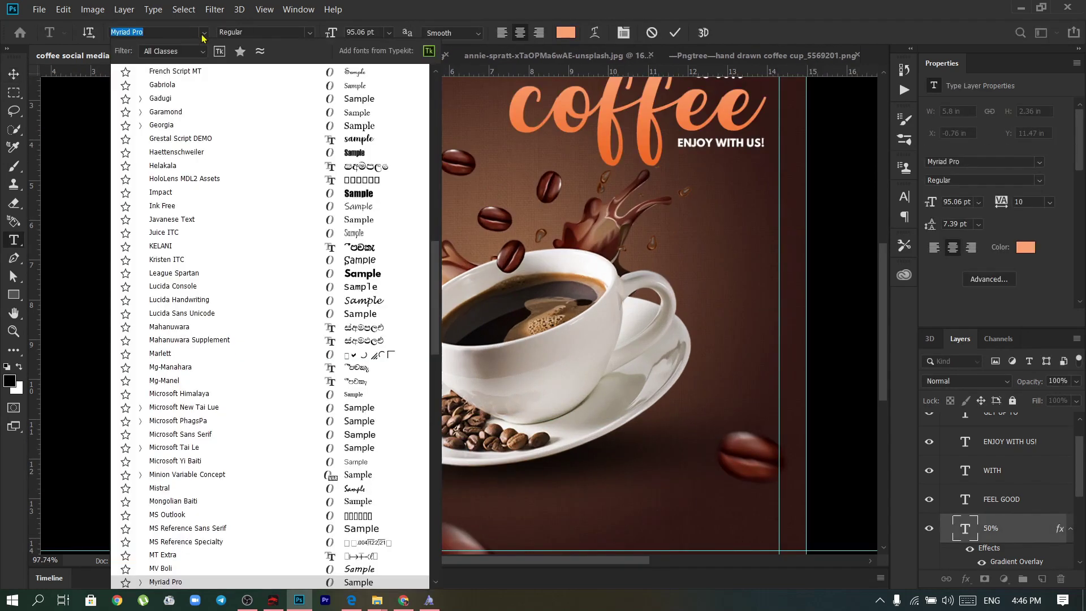
click(356, 193)
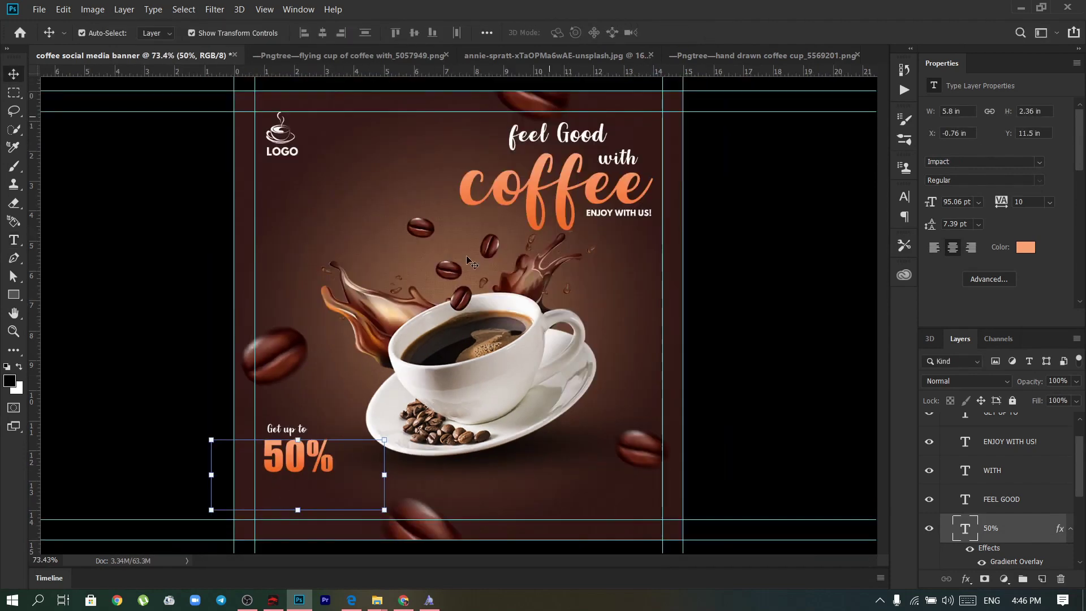
Duplicate '50%' just below and retype it as 'OFF'.
drag(315, 467, 315, 502)
double_click(316, 495)
text(OFFF)
key(BackSpace)
key(ctrl+Return)
key(v)
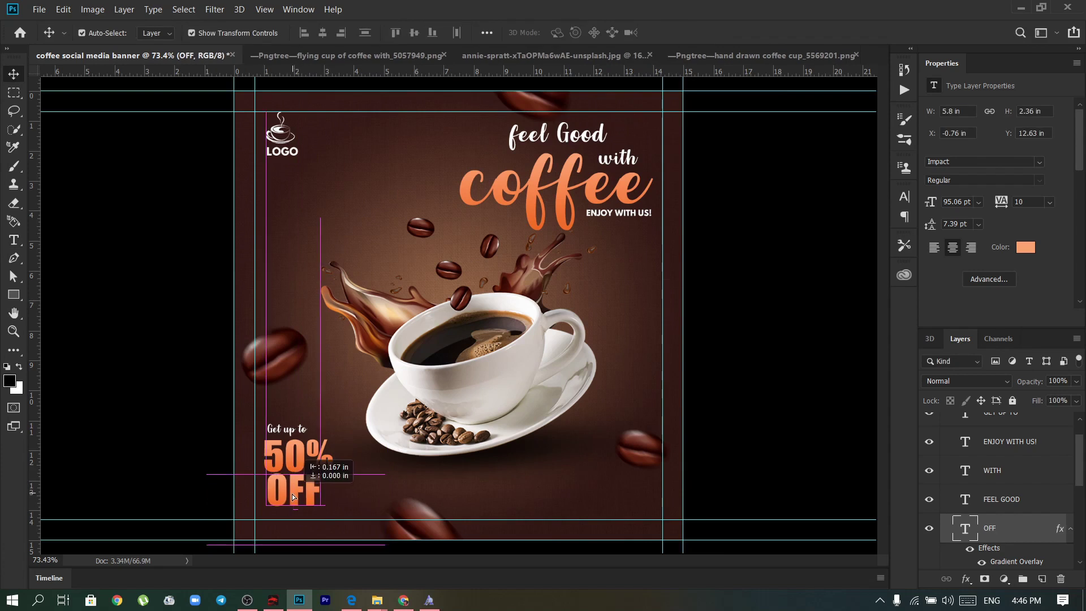
click(539, 522)
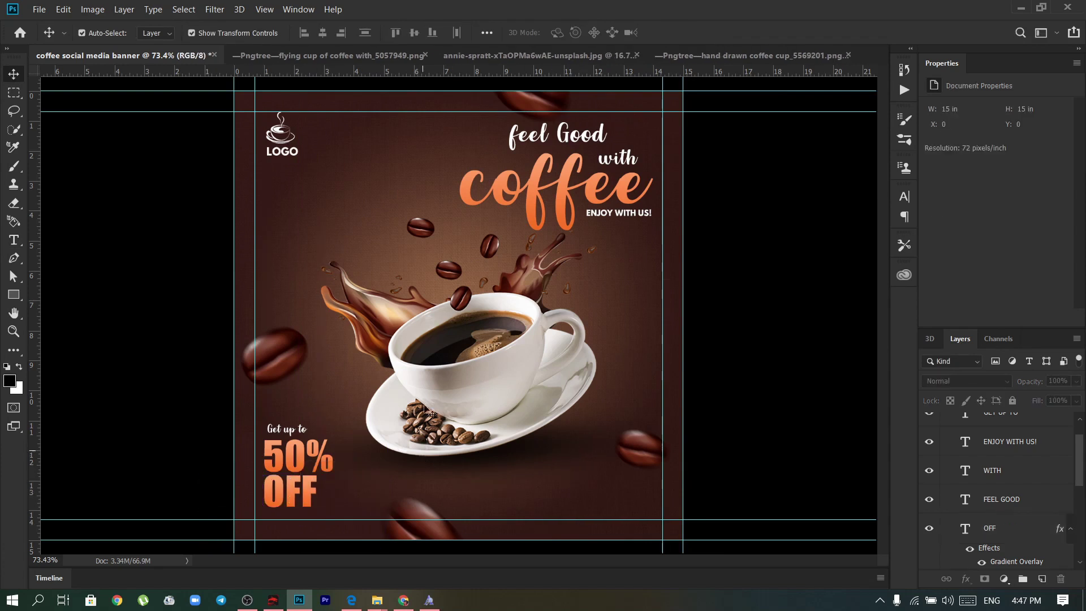
Change the OFF text colour to white.
double_click(292, 487)
click(982, 565)
click(1025, 248)
drag(642, 300, 588, 184)
key(Return)
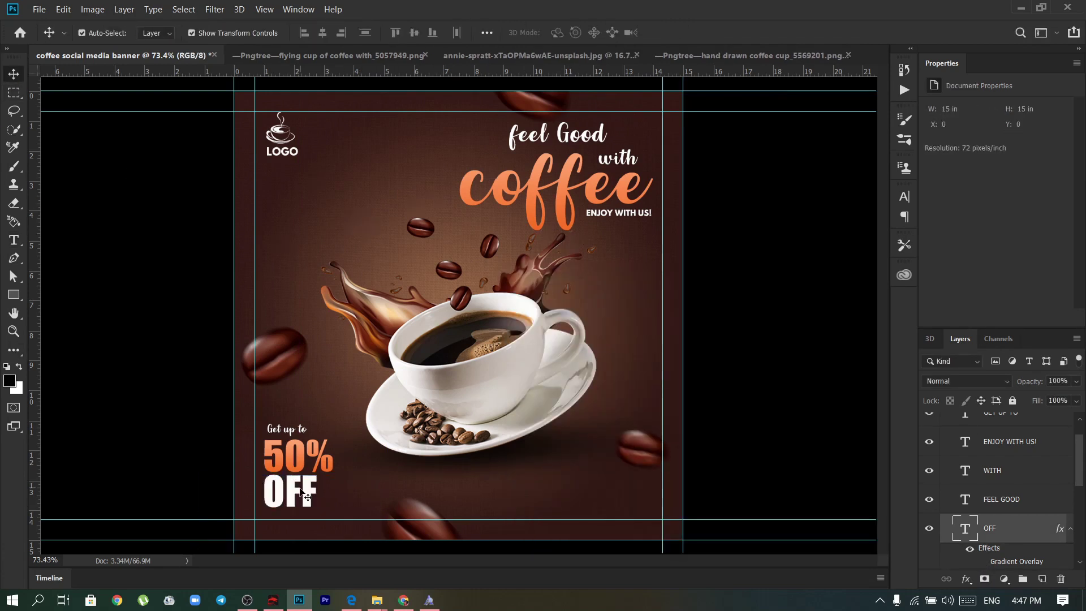
Set OFF in League Spartan Bold at 72 pt.
double_click(289, 491)
click(204, 32)
click(368, 106)
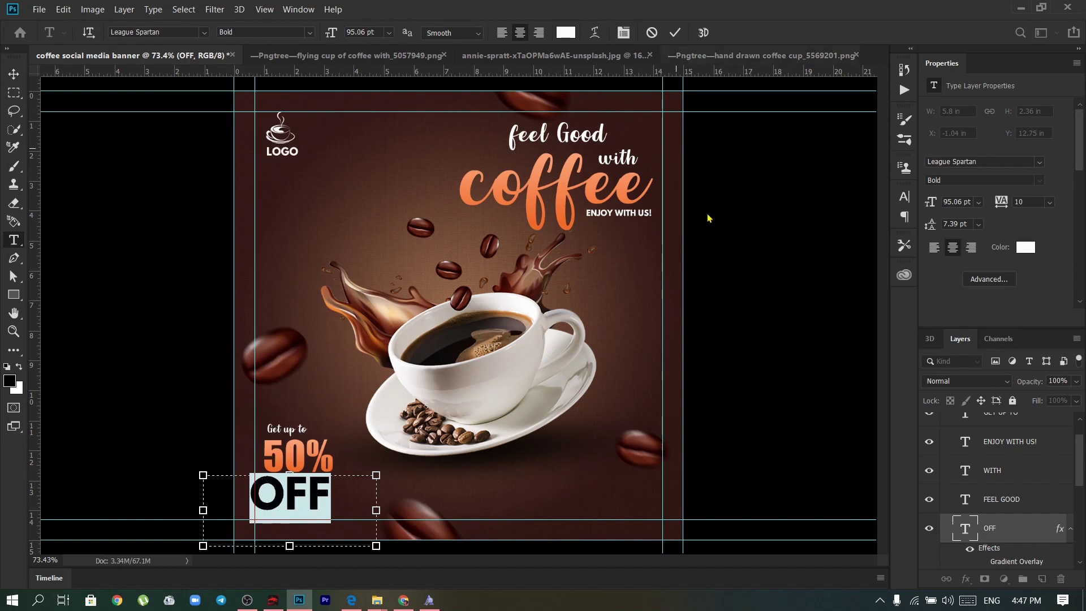
click(388, 32)
click(387, 198)
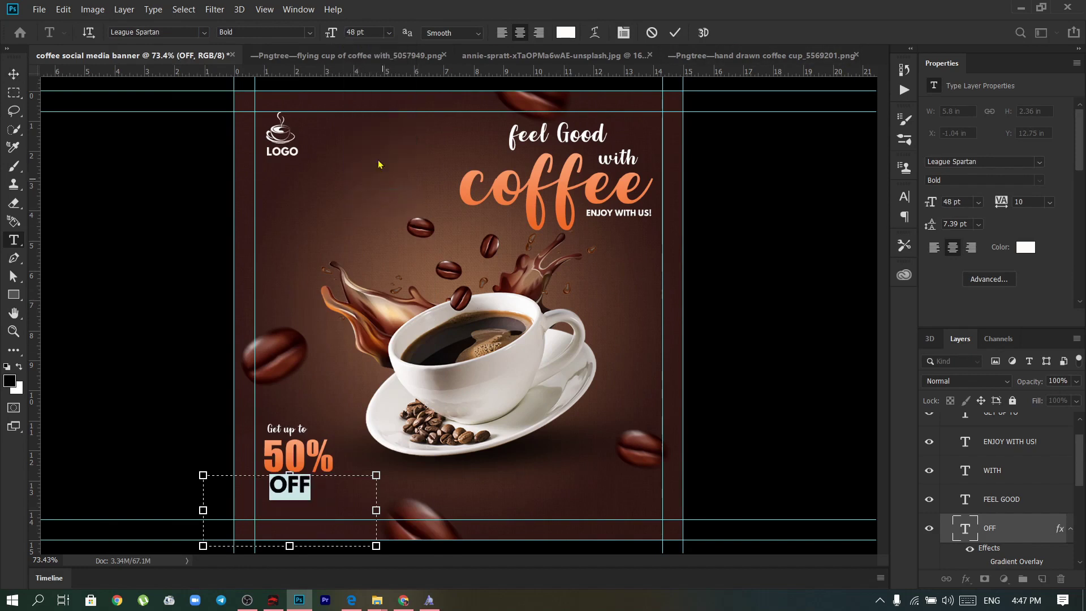
click(673, 34)
Enlarge the OFF text slightly with Free Transform.
key(v)
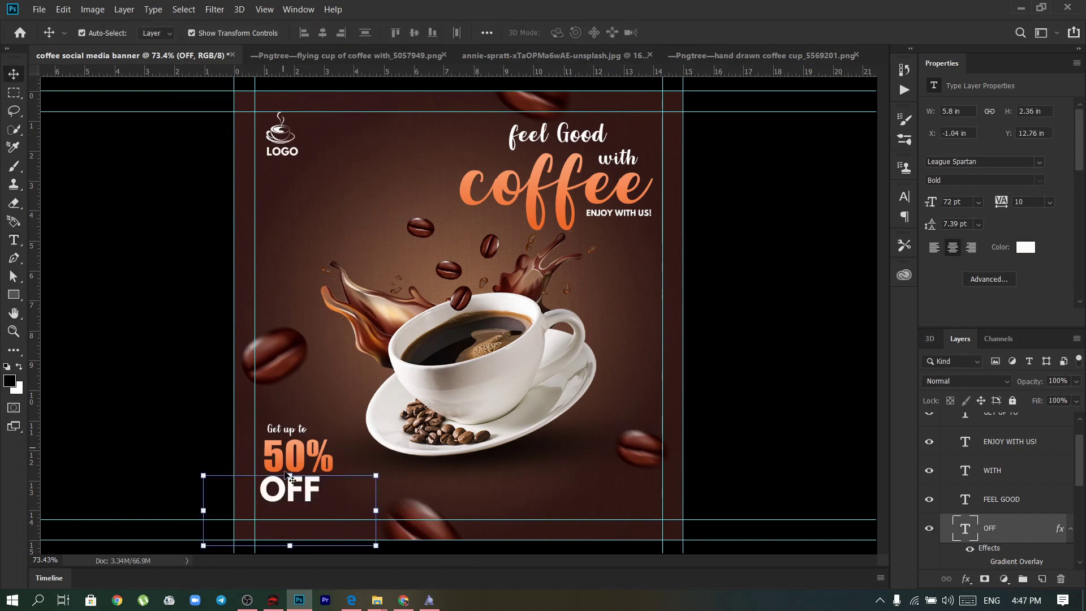
key(ctrl+t)
drag(376, 510, 390, 510)
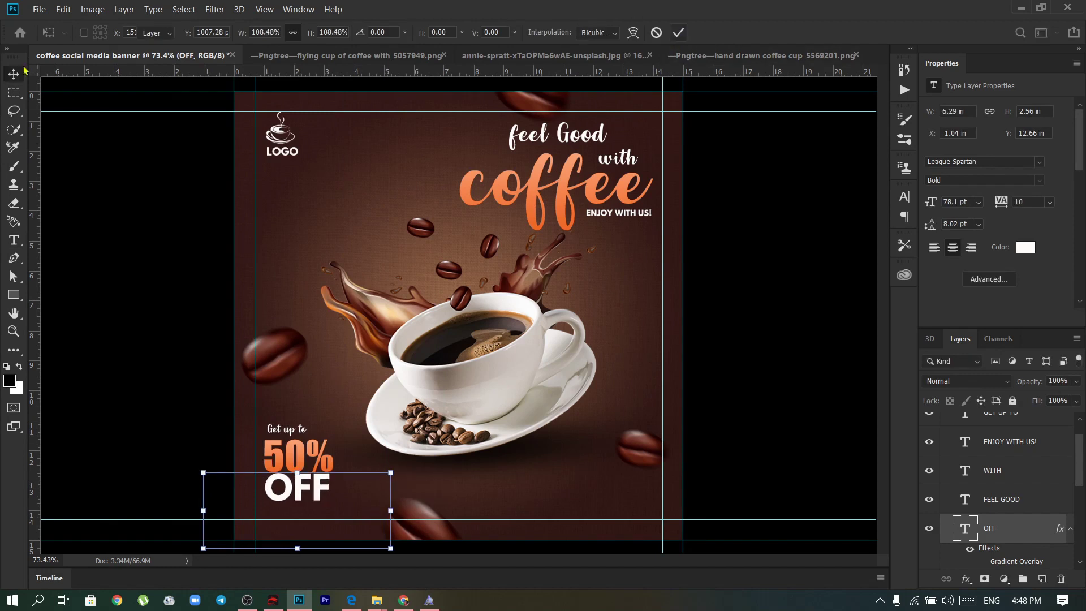
key(Return)
key(ctrl+minus)
key(ctrl+minus)
key(ctrl+plus)
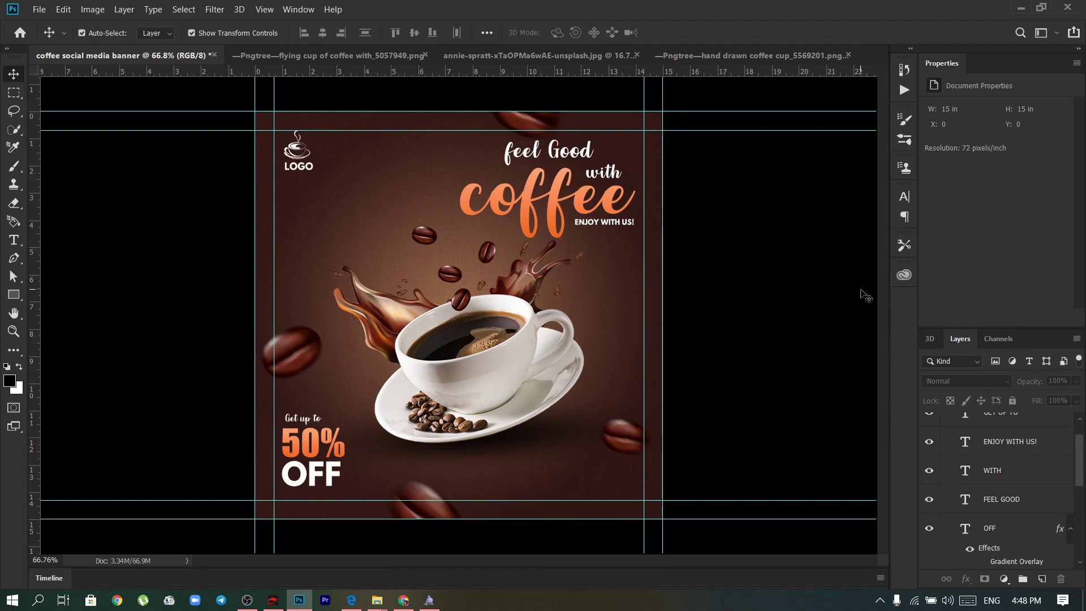
Nudge the Get up to, 50% and OFF texts up together.
drag(379, 492, 238, 412)
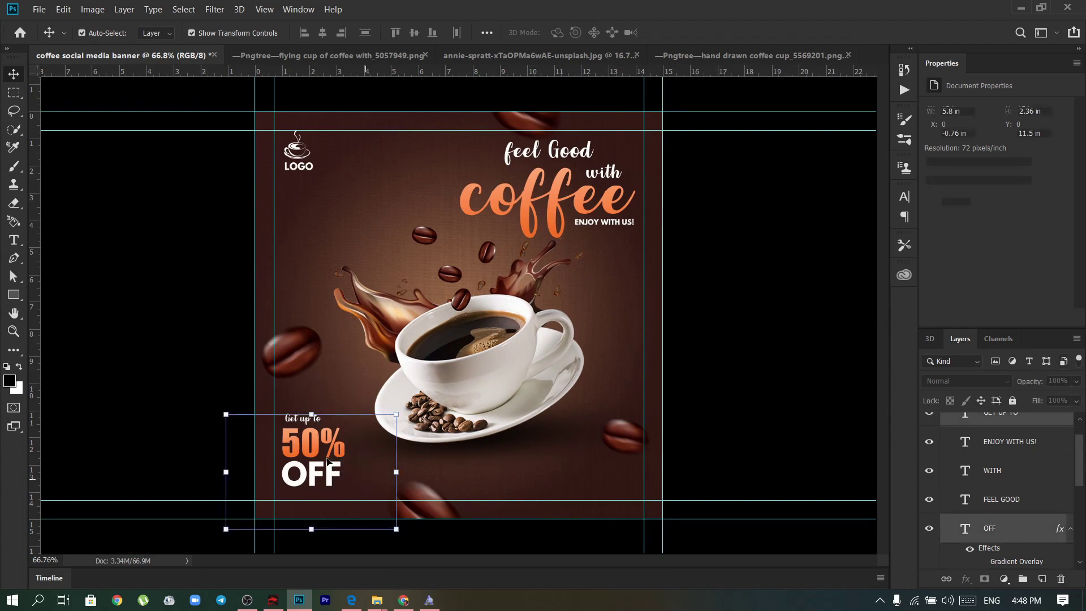
drag(309, 447, 308, 444)
click(680, 350)
scroll(1007, 463, down, 3)
scroll(1018, 457, down, 3)
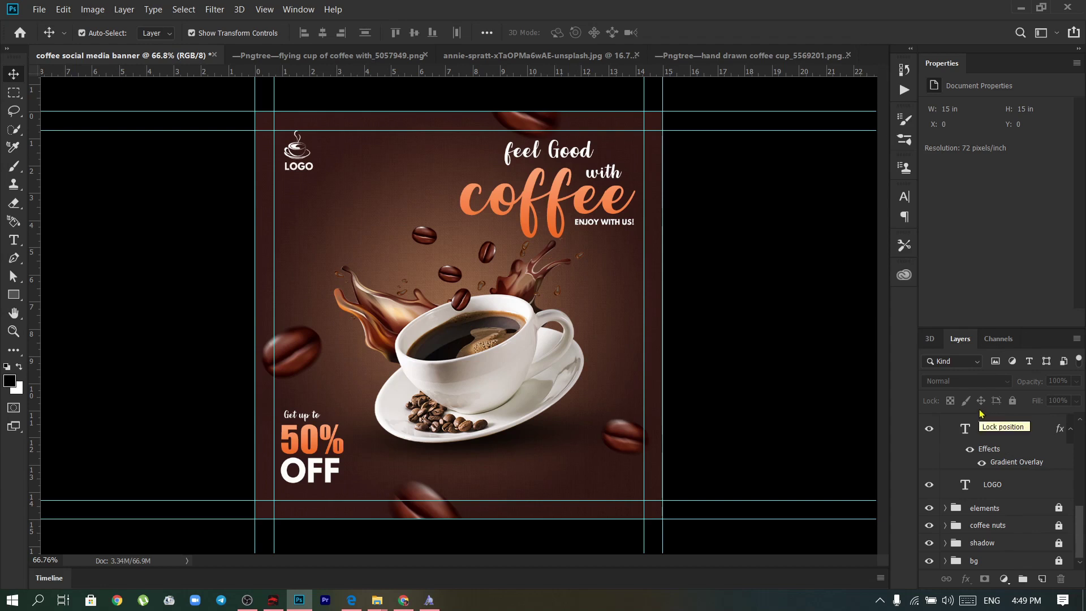
right_click(13, 294)
Draw an ellipse around 50% OFF, replacing an undone starburst attempt.
click(85, 359)
mouse_move(274, 402)
mouse_down()
mouse_move(355, 500)
mouse_move(299, 443)
mouse_up()
key(ctrl+z)
key(ctrl+z)
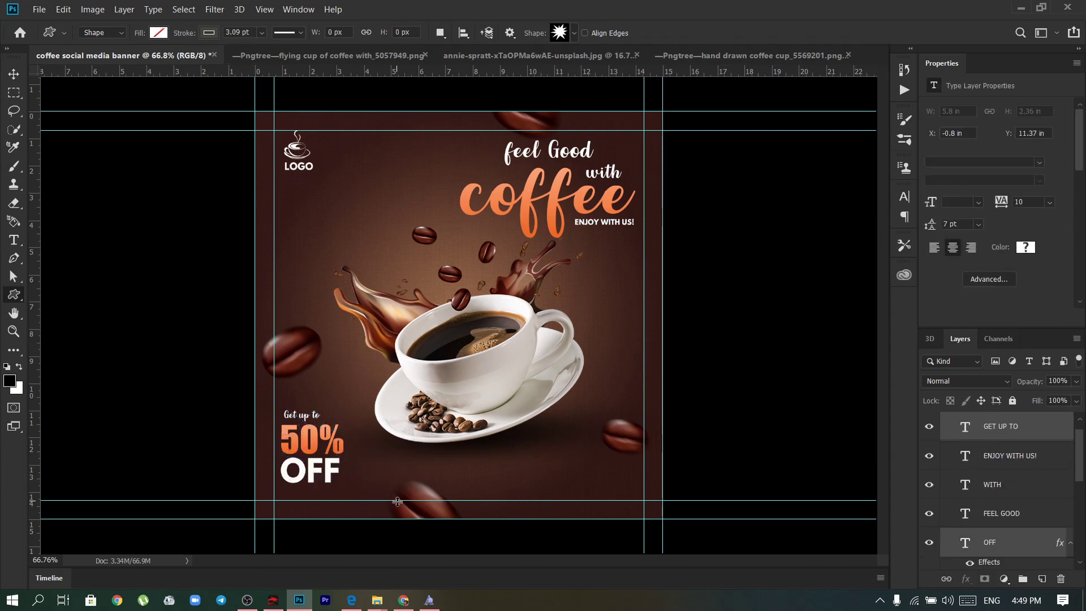
right_click(13, 294)
click(73, 321)
drag(230, 412, 363, 500)
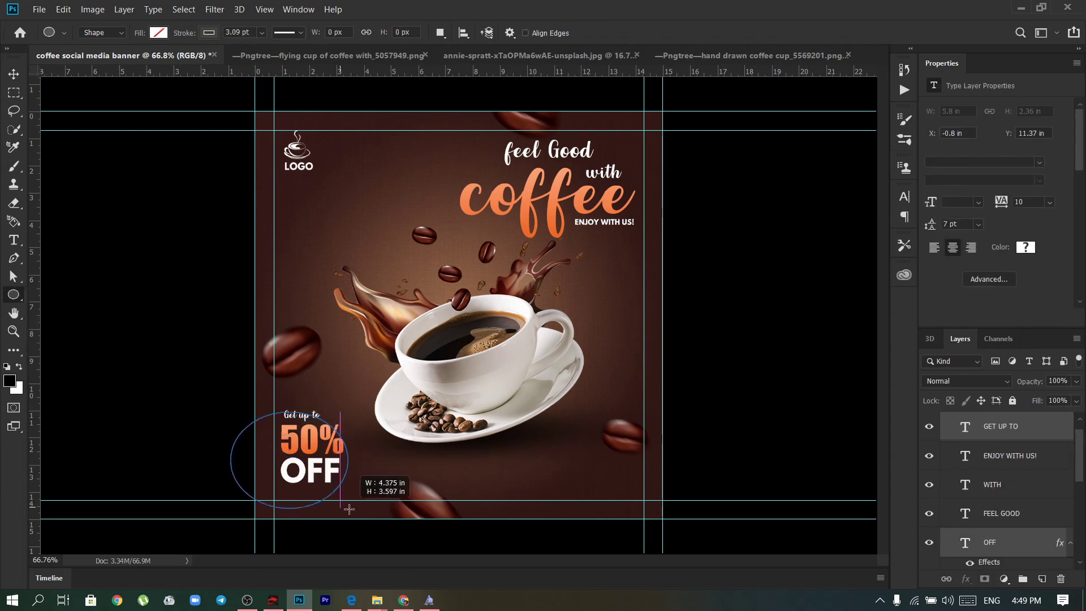
Tilt, widen and heighten the ellipse around the offer with Free Transform.
key(ctrl+t)
drag(296, 403, 256, 423)
drag(247, 500, 226, 515)
drag(350, 417, 353, 411)
key(Return)
Move the ellipse layer above the text group and collapse the group.
drag(1007, 450, 945, 451)
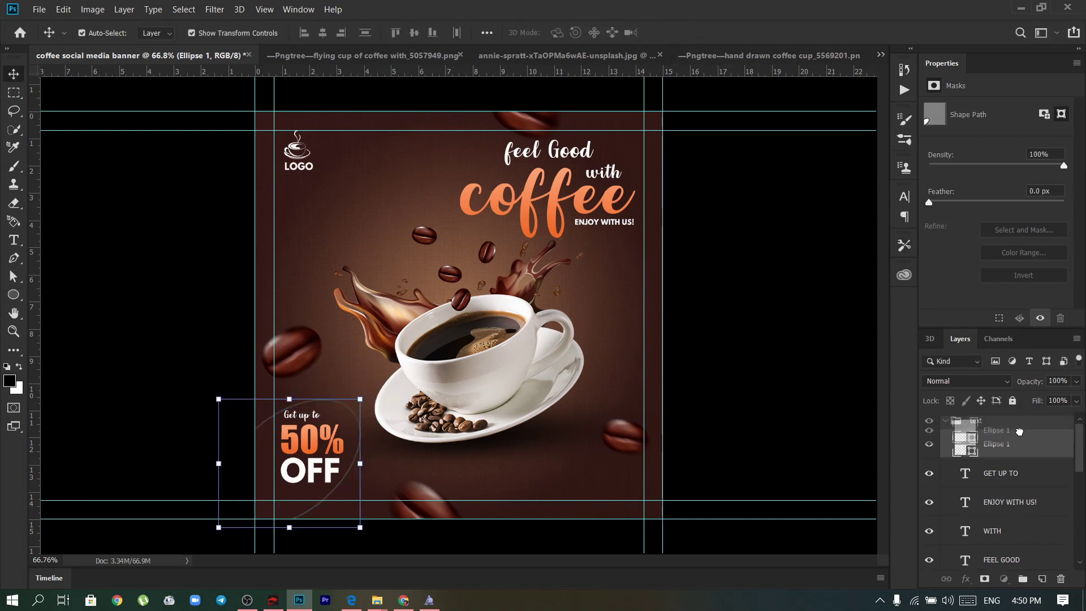
click(945, 449)
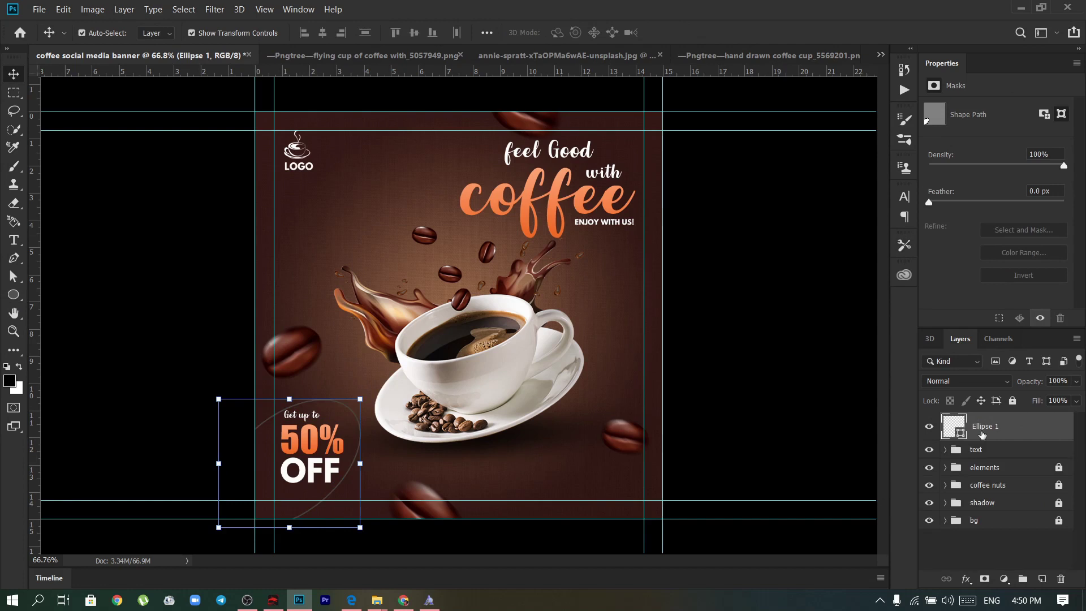
key(u)
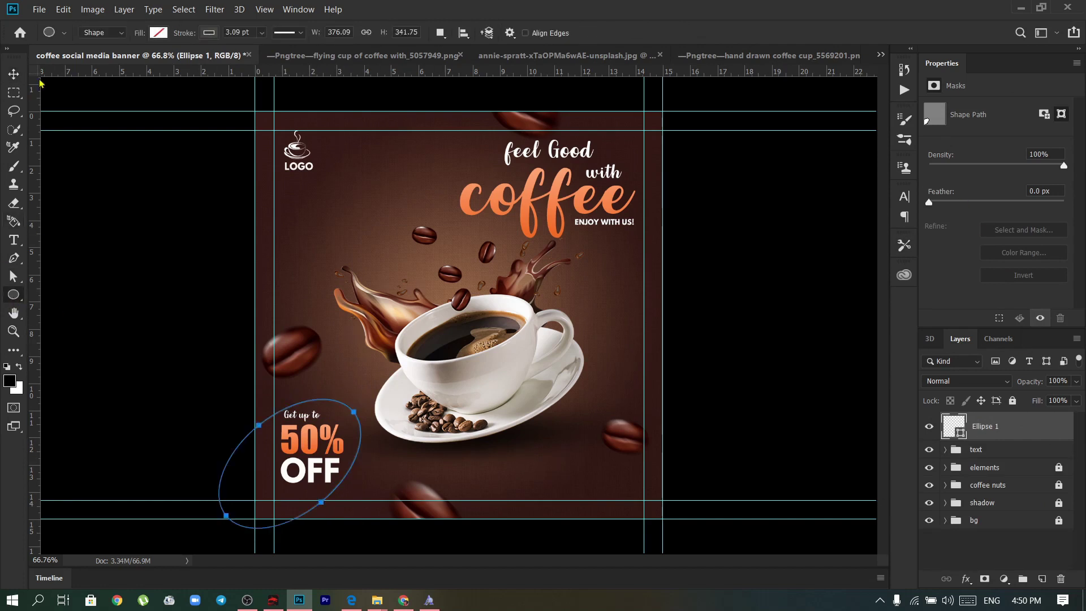
key(ctrl+t)
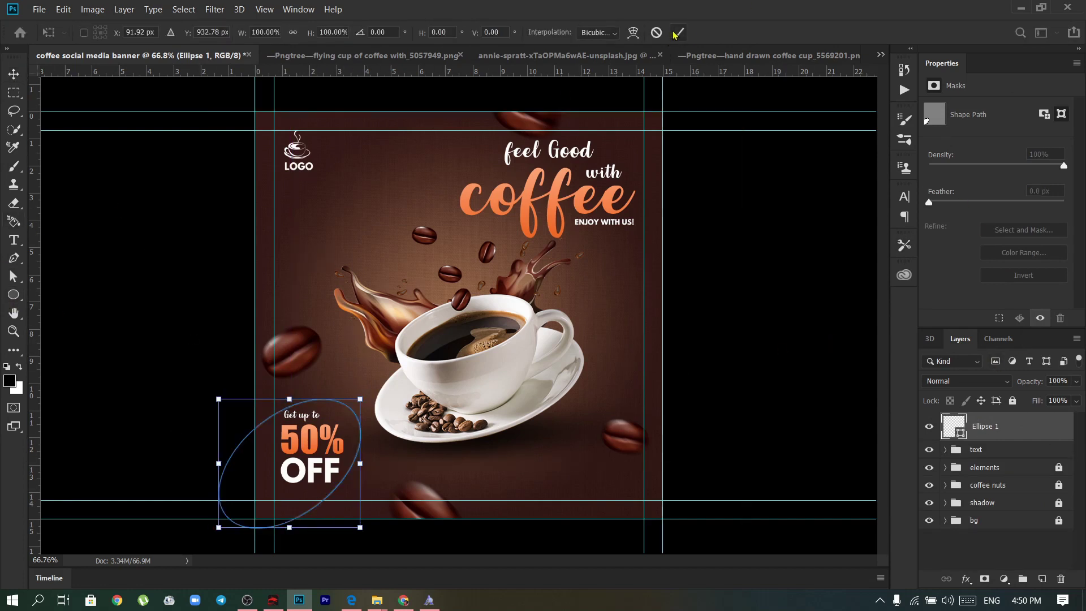
click(678, 33)
key(v)
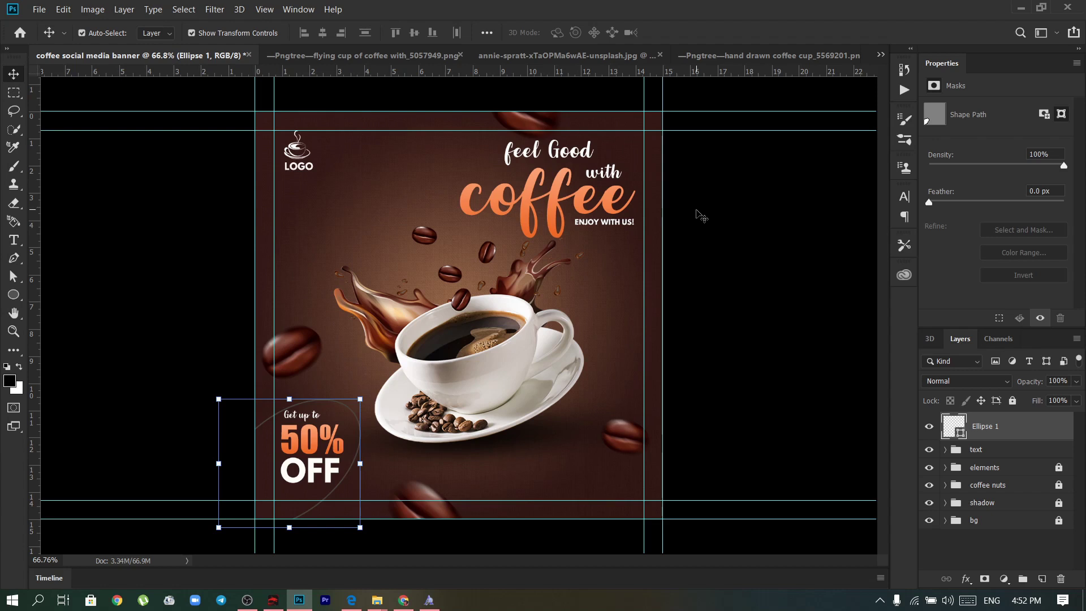
Fill the ellipse with the background brown sampled from the banner.
right_click(12, 296)
click(51, 320)
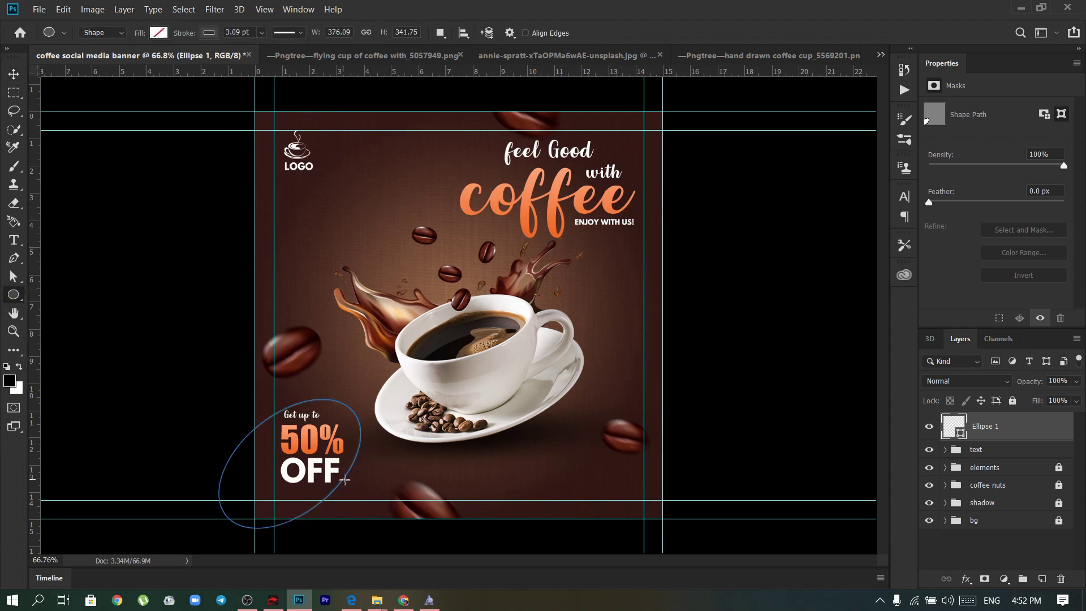
click(211, 34)
click(175, 59)
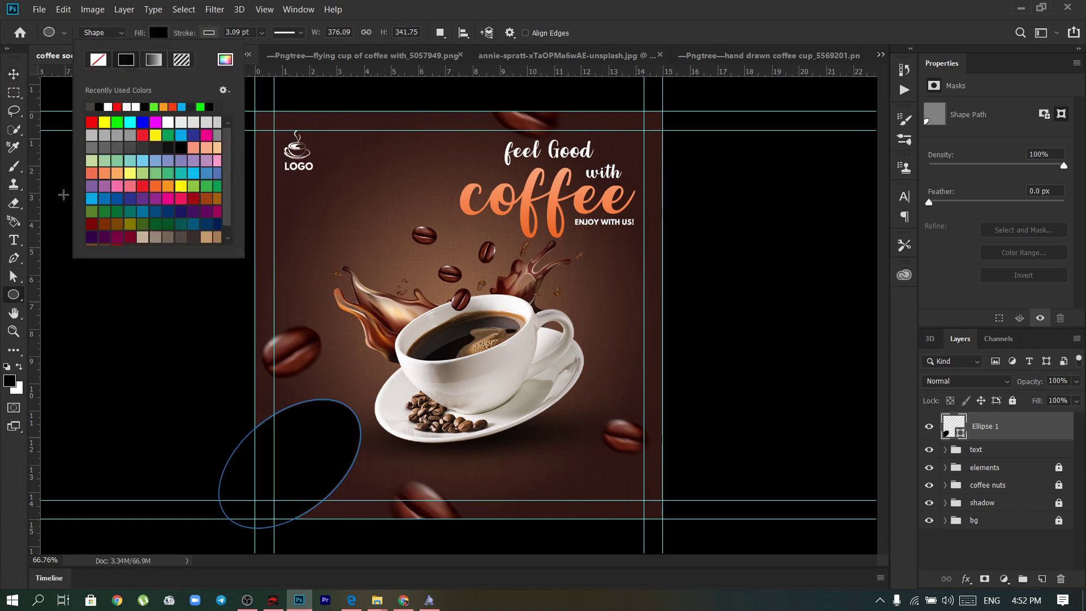
click(227, 65)
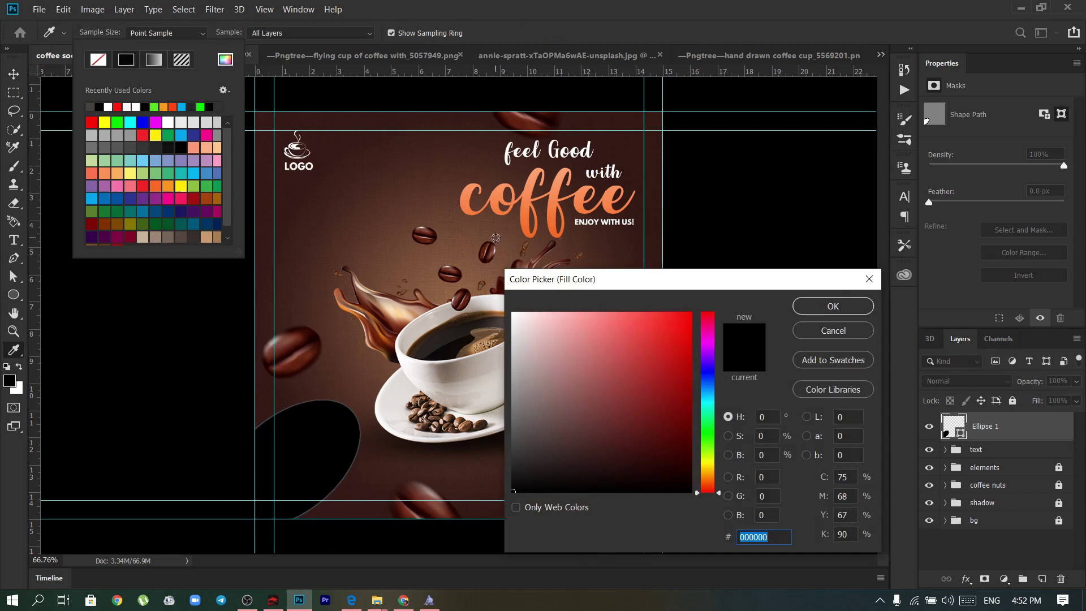
drag(350, 196, 361, 199)
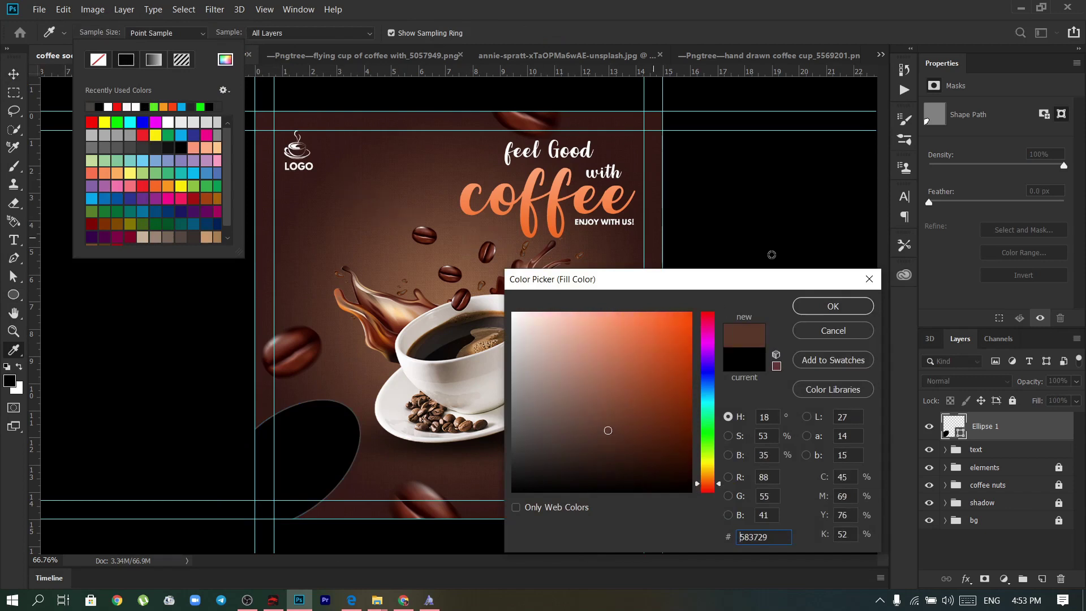
click(833, 306)
click(1010, 431)
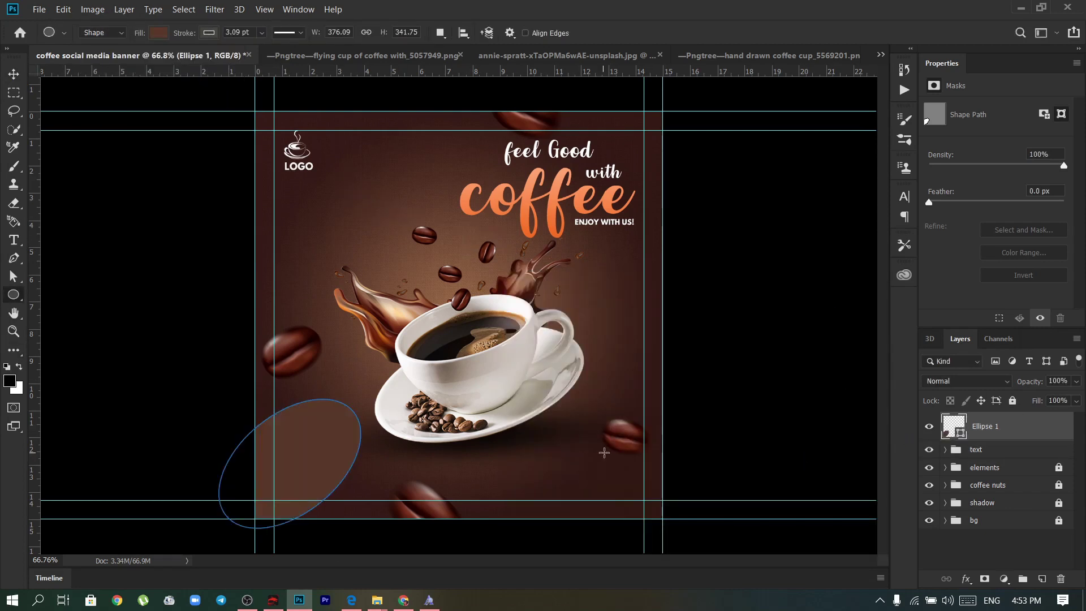
Place the brown ellipse badge layer behind the 50% OFF text.
drag(1001, 432, 1007, 459)
click(14, 73)
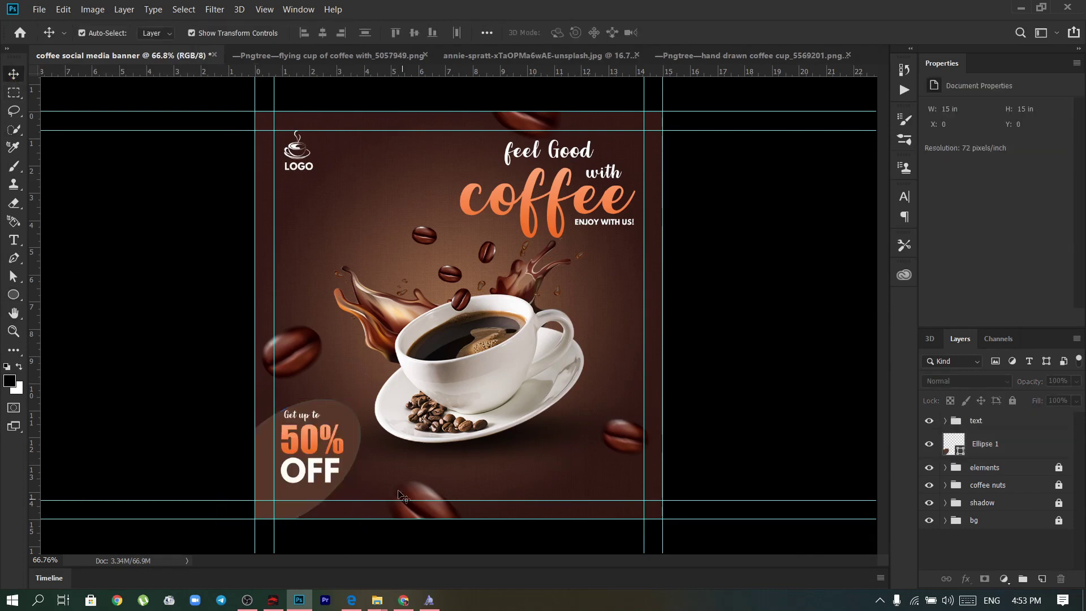
scroll(319, 477, up, 5)
scroll(319, 478, down, 3)
click(320, 478)
click(14, 300)
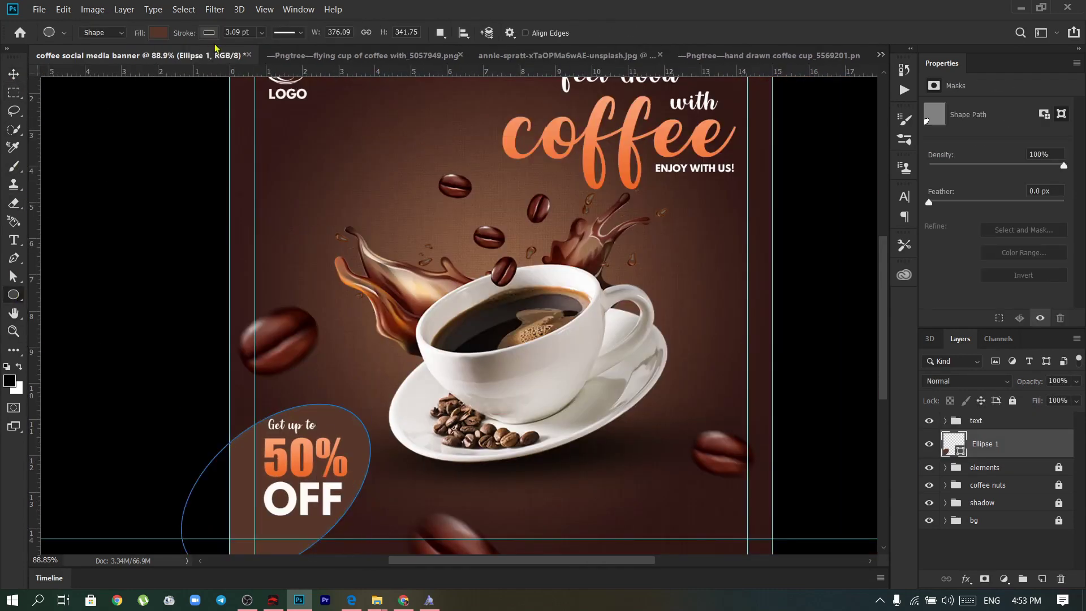
click(208, 32)
click(75, 158)
key(Escape)
key(v)
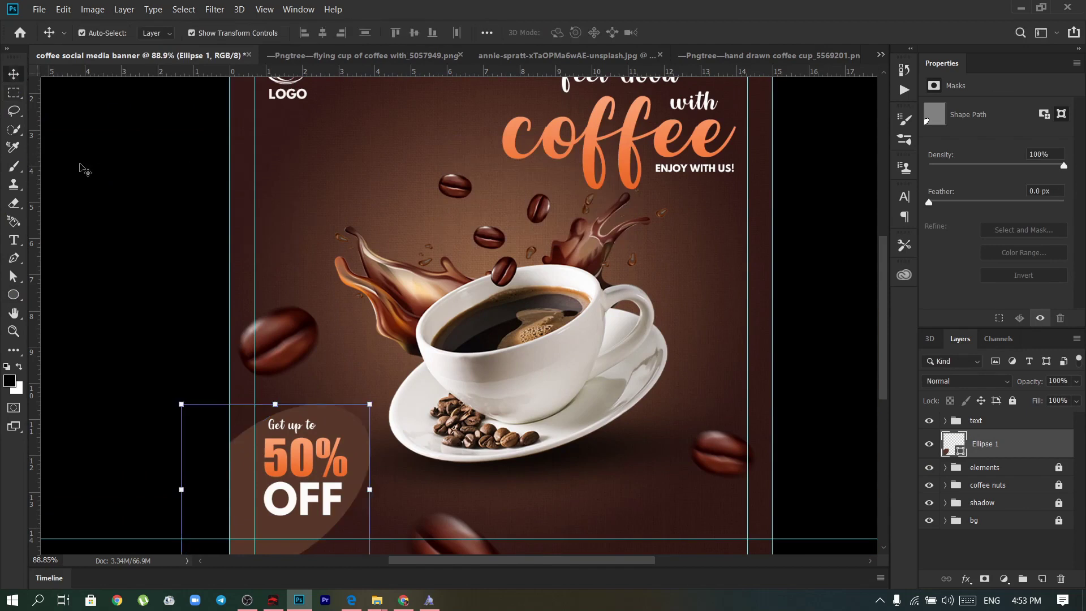
Raise the right and left coffee beans higher and collapse the coffee nuts group.
key(ctrl+0)
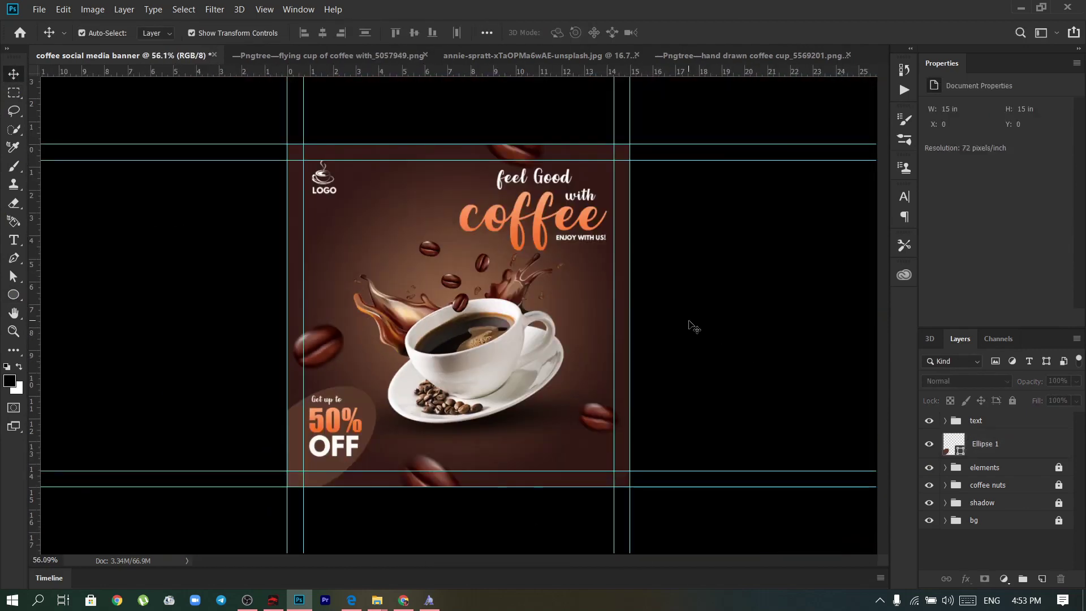
scroll(693, 327, up, 1)
drag(615, 429, 615, 303)
mouse_move(308, 344)
mouse_down()
mouse_move(318, 264)
mouse_move(316, 323)
mouse_up()
scroll(475, 319, down, 3)
scroll(474, 318, up, 3)
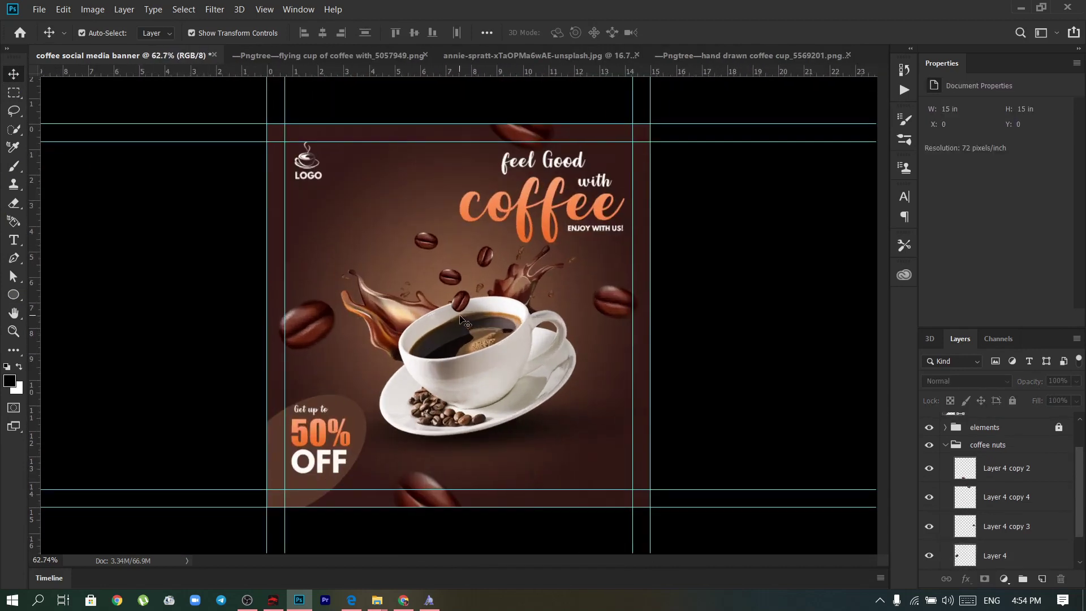
click(945, 444)
Move the ellipse badge into the elements group and draw a rounded-rectangle button bottom-right.
click(1012, 484)
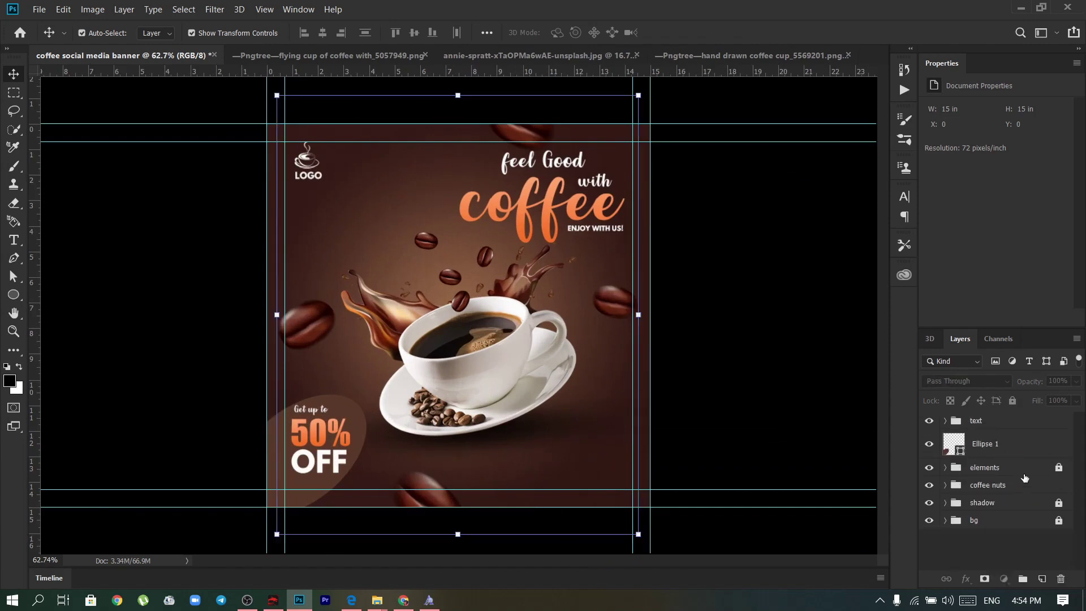
drag(984, 443, 966, 472)
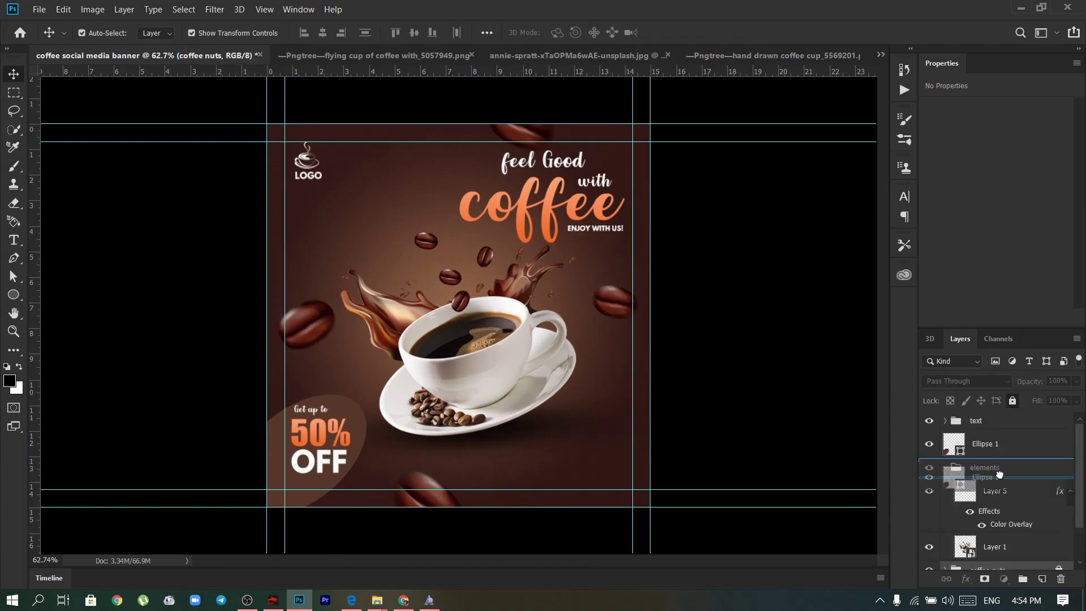
right_click(13, 294)
click(85, 308)
drag(511, 446, 590, 471)
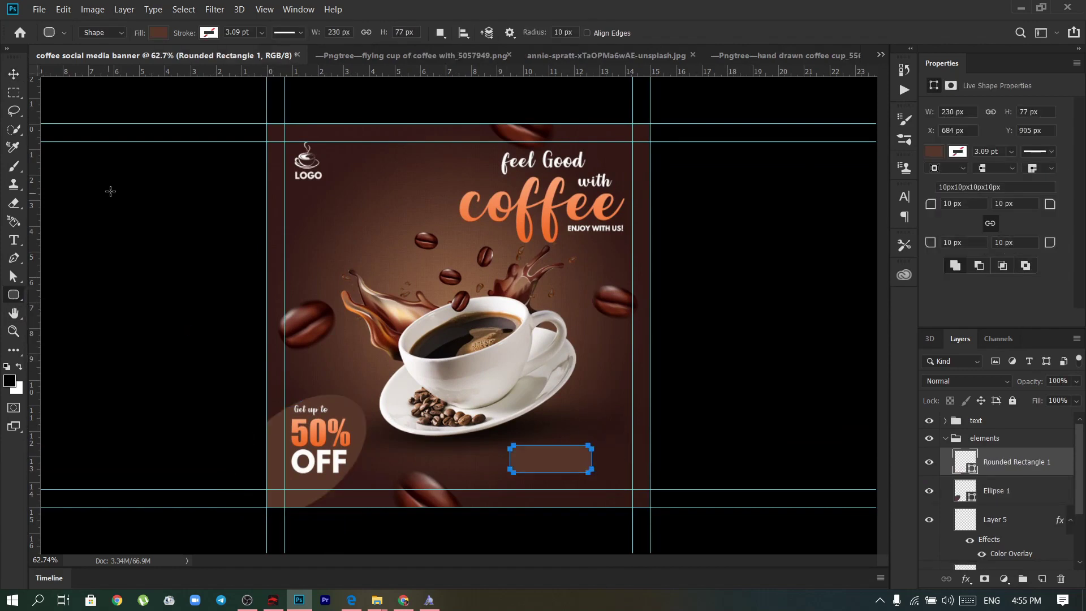
Give the button a gradient fill from ee6a32 to f7a072.
click(933, 151)
click(995, 179)
click(1048, 308)
double_click(721, 480)
text(ee6a32)
key(Return)
double_click(1006, 479)
text(f7a072)
key(Return)
key(Return)
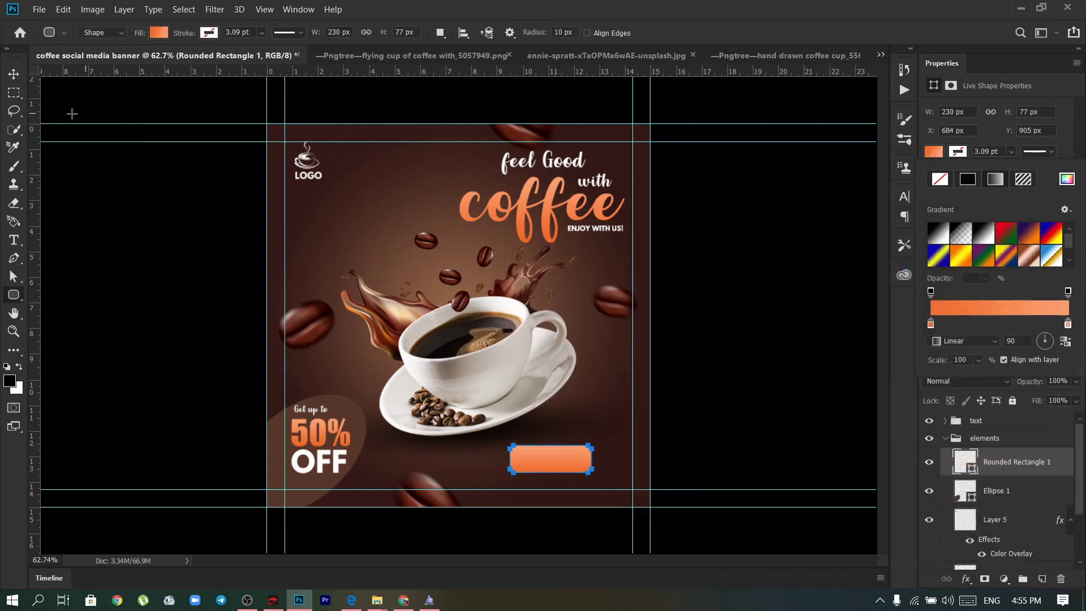
key(Escape)
Set the button's corner radius to 50 for a pill shape and shift it right.
key(v)
drag(551, 458, 571, 457)
double_click(1000, 203)
text(20)
key(Tab)
key(Escape)
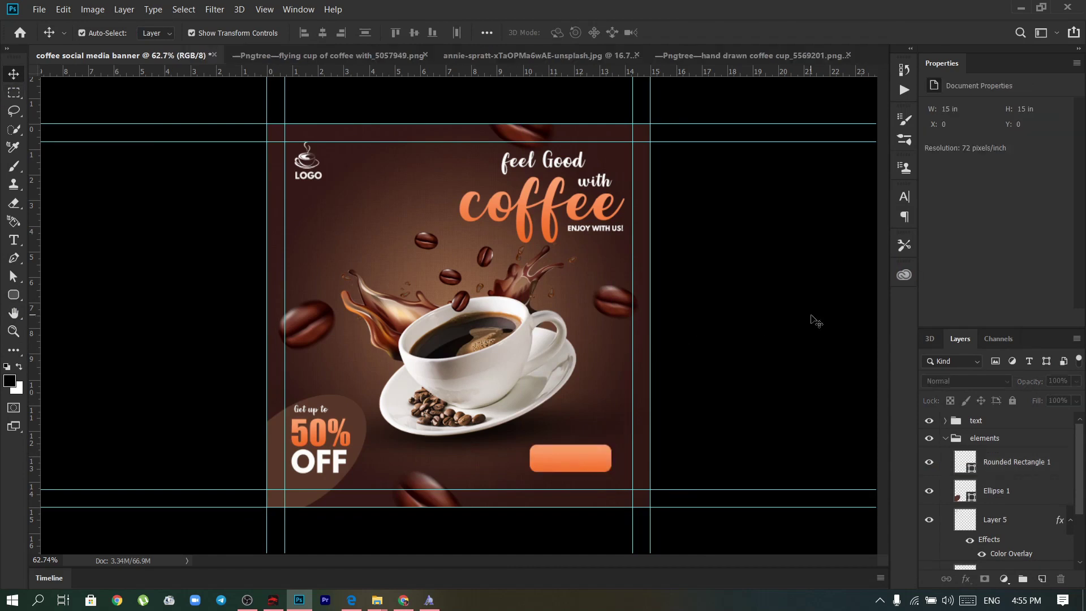
double_click(993, 205)
text(50)
key(Return)
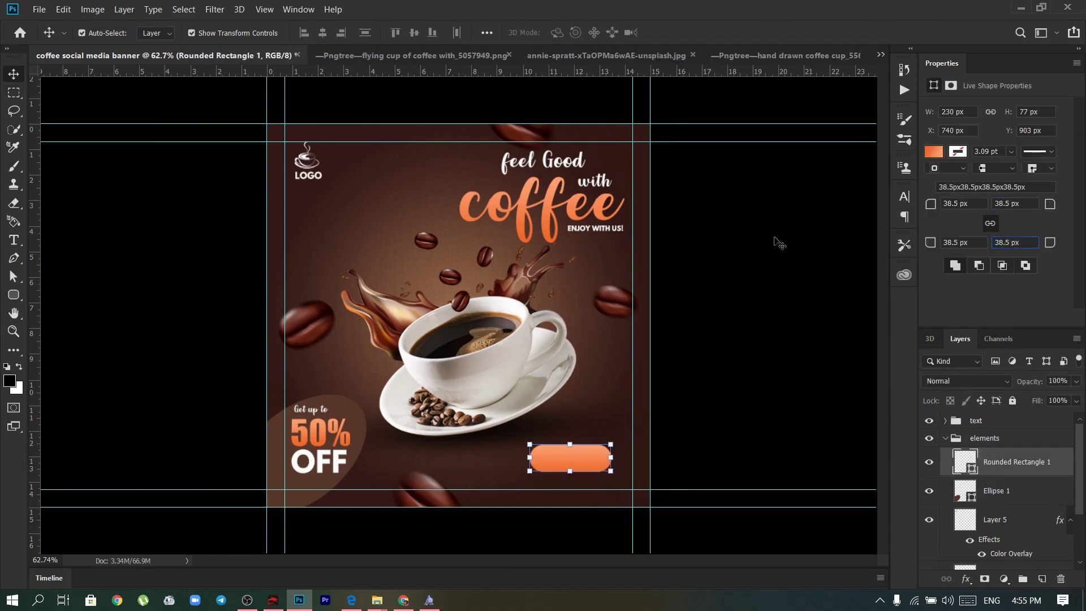
click(776, 237)
drag(566, 457, 575, 455)
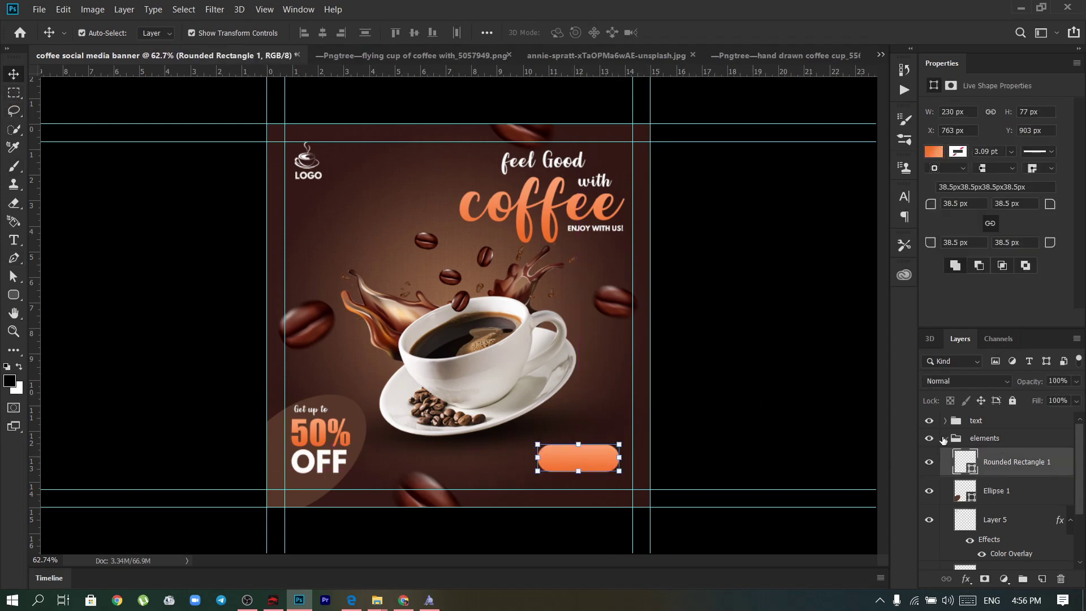
Add an ORDER NOW text label in the Evogria font.
click(309, 408)
click(14, 242)
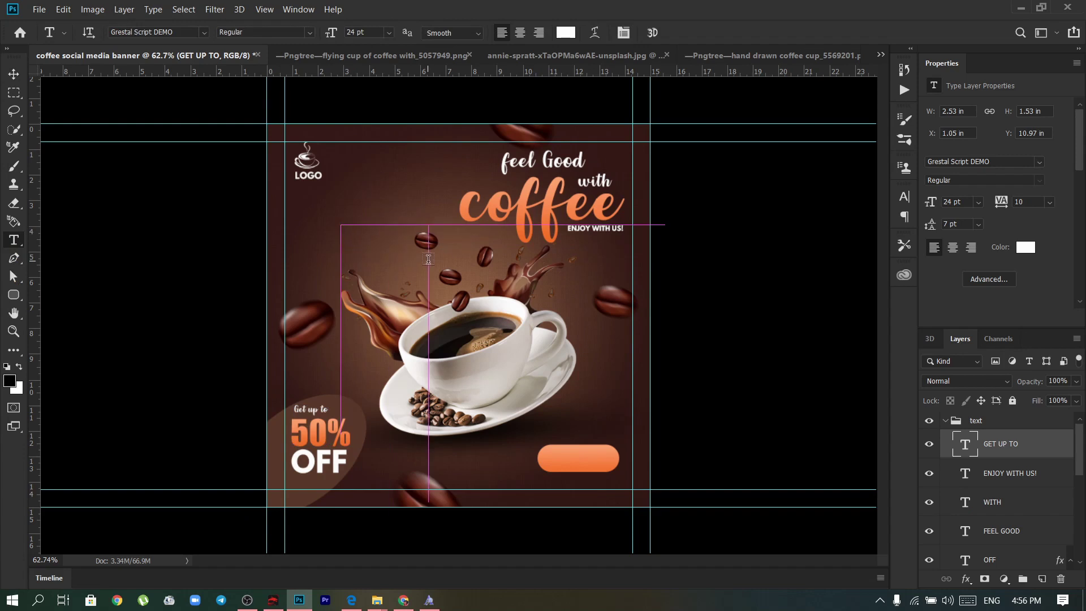
drag(340, 225, 428, 262)
key(ctrl+a)
click(203, 32)
click(147, 101)
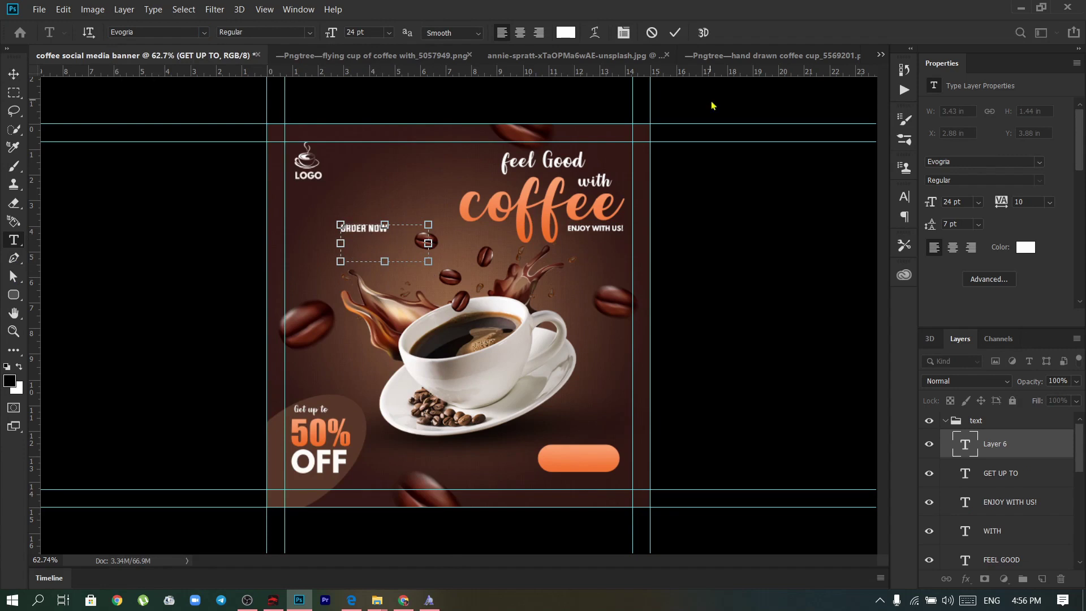
click(674, 32)
Move ORDER NOW onto the orange button, make it black and widen its box.
key(v)
drag(358, 229, 573, 460)
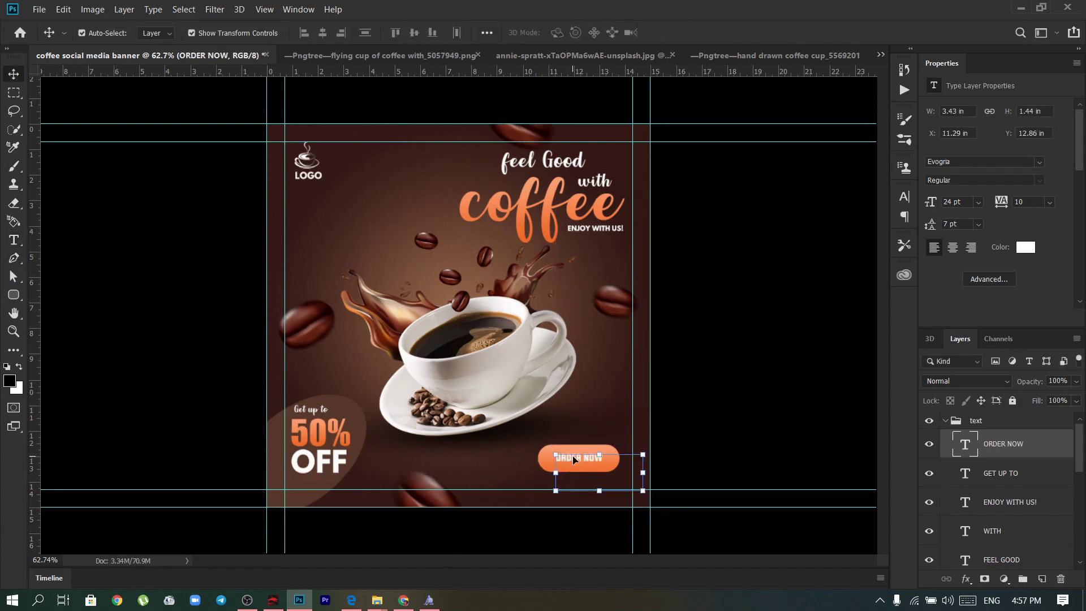
double_click(572, 460)
click(565, 32)
click(518, 500)
click(832, 306)
drag(643, 472, 650, 473)
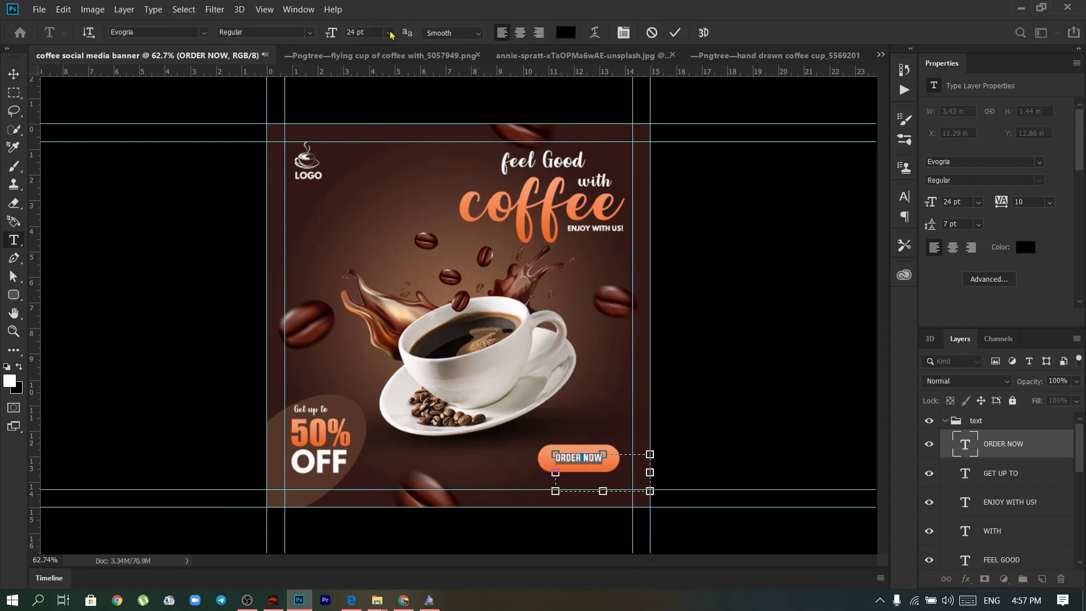
click(675, 32)
key(v)
scroll(663, 346, down, 1)
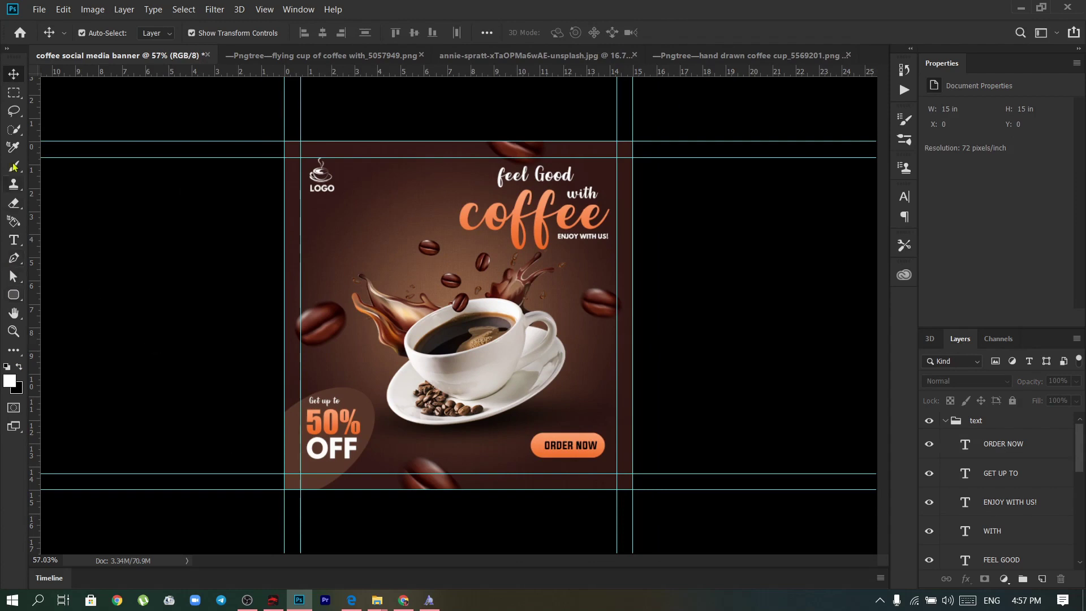
Add the phone number as white text below ORDER NOW.
click(14, 240)
drag(473, 449, 546, 475)
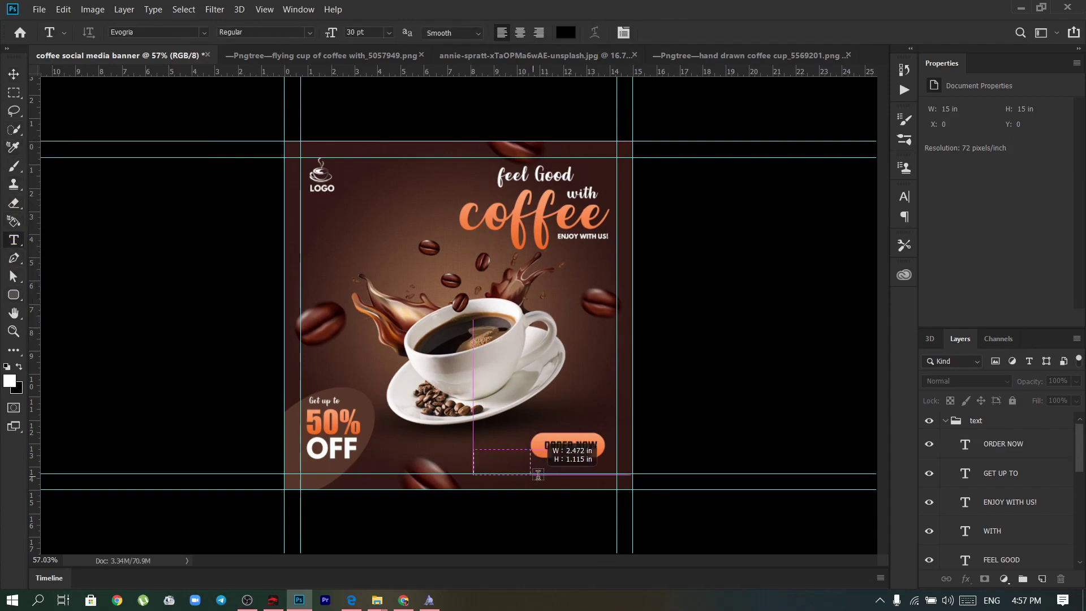
text(334455)
key(ctrl+a)
click(1025, 247)
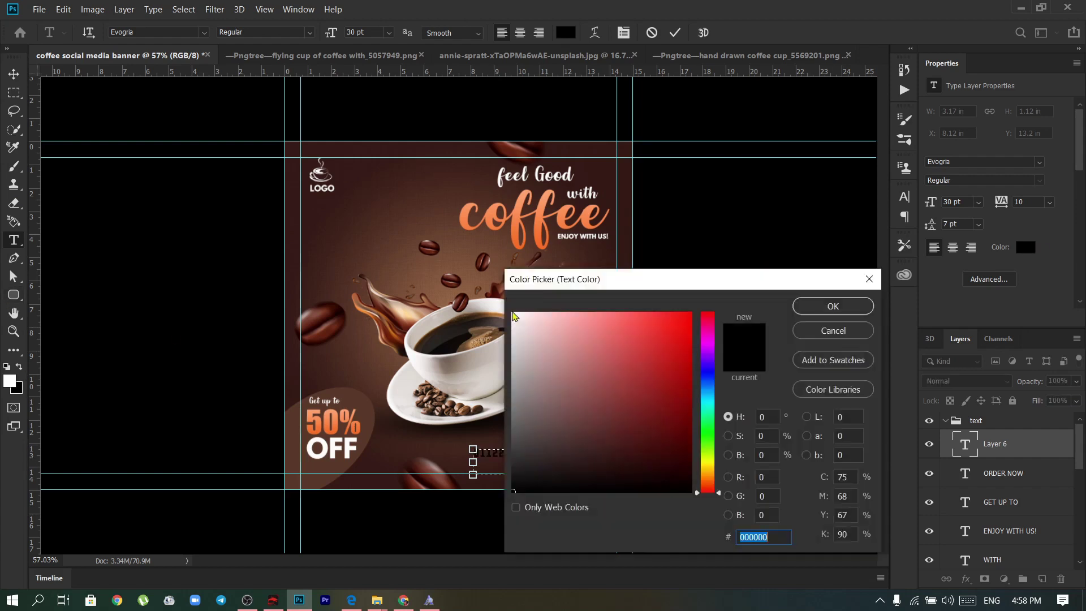
click(516, 316)
key(Return)
click(542, 465)
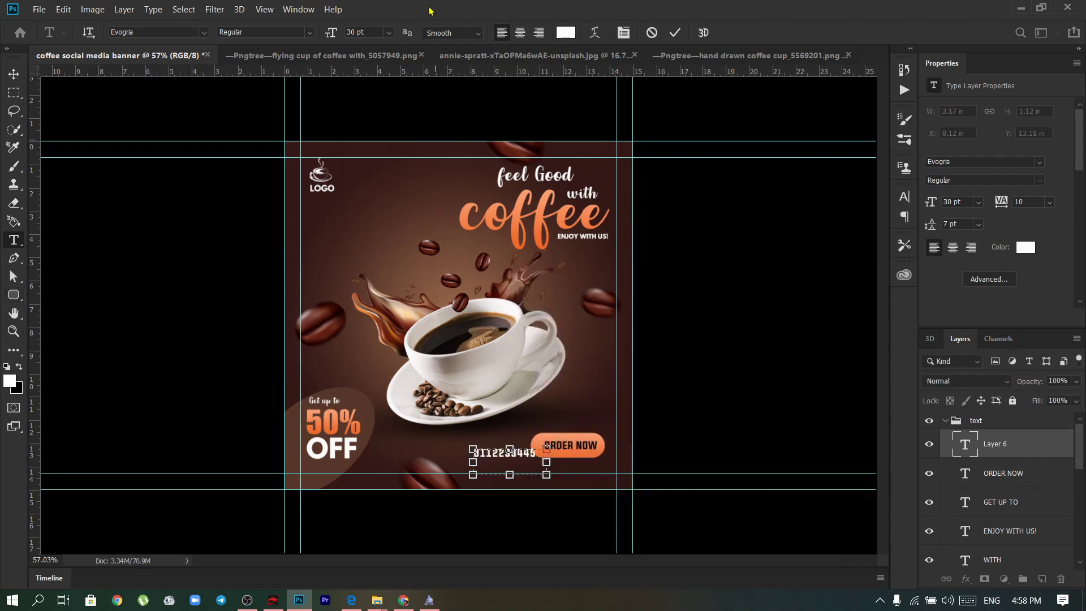
click(675, 32)
Place the phone number under the button and move the button up and right.
key(v)
drag(509, 453, 576, 466)
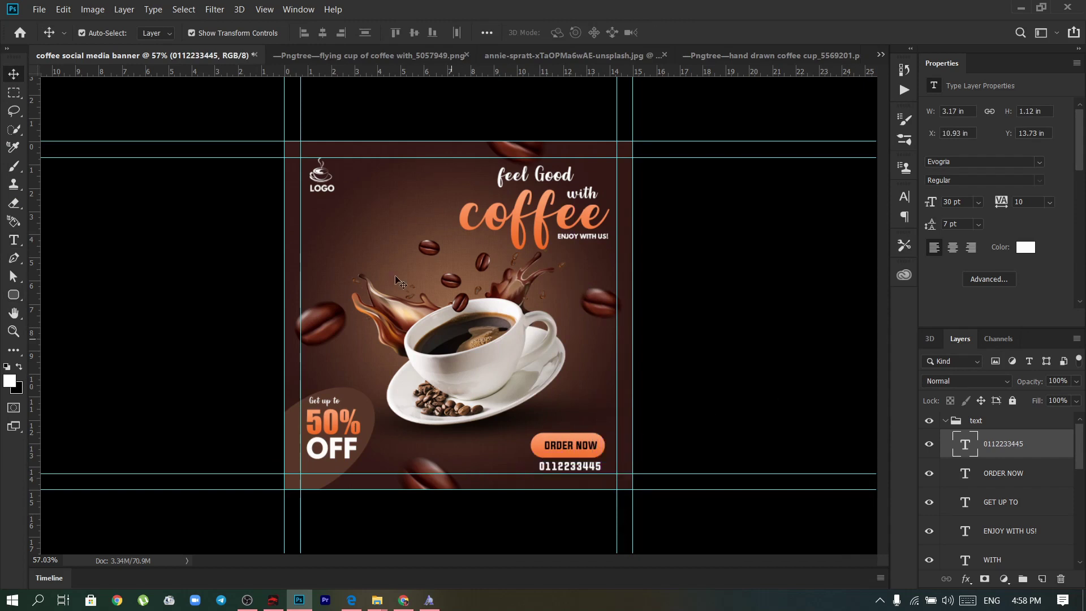
scroll(512, 376, up, 3)
click(586, 445)
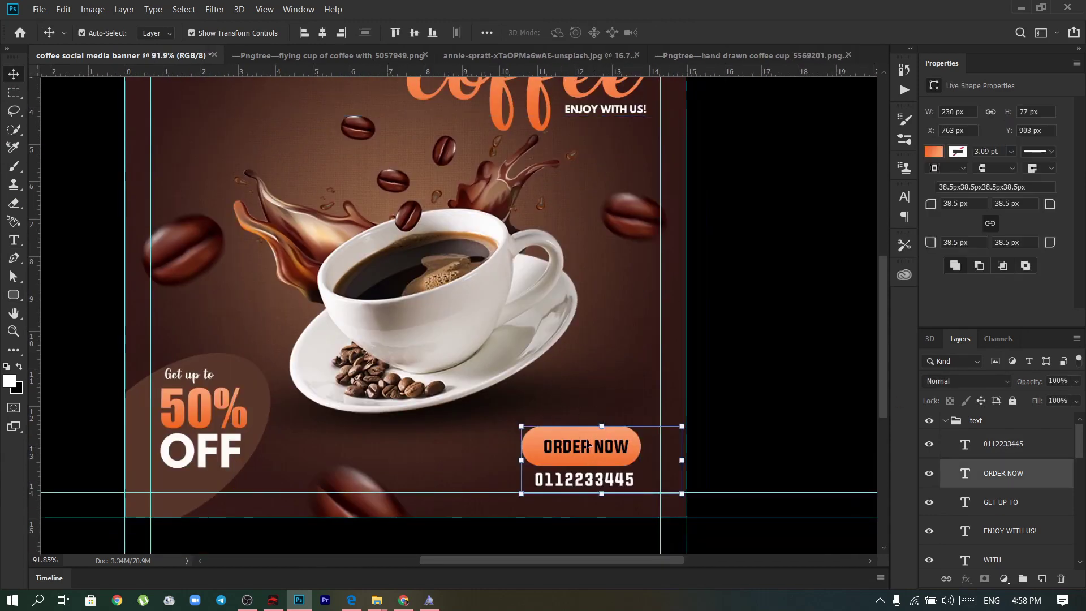
drag(586, 445, 598, 435)
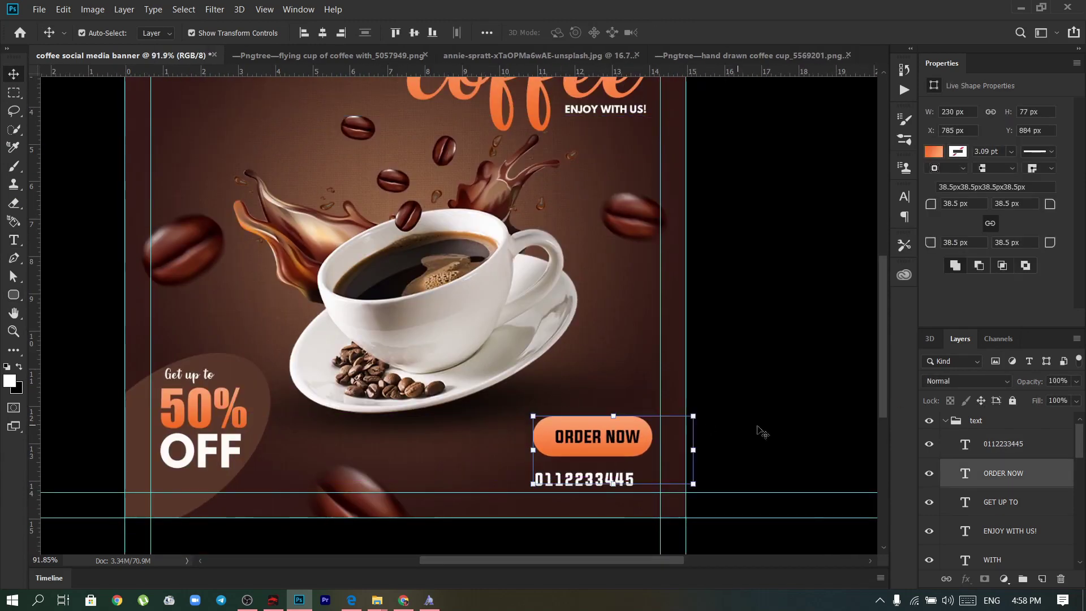
Enlarge the phone number slightly with Free Transform and nudge it into place.
click(583, 480)
key(ctrl+t)
drag(650, 507, 659, 512)
drag(565, 470, 572, 471)
key(Return)
Collapse the text and elements groups in the Layers panel.
click(608, 434)
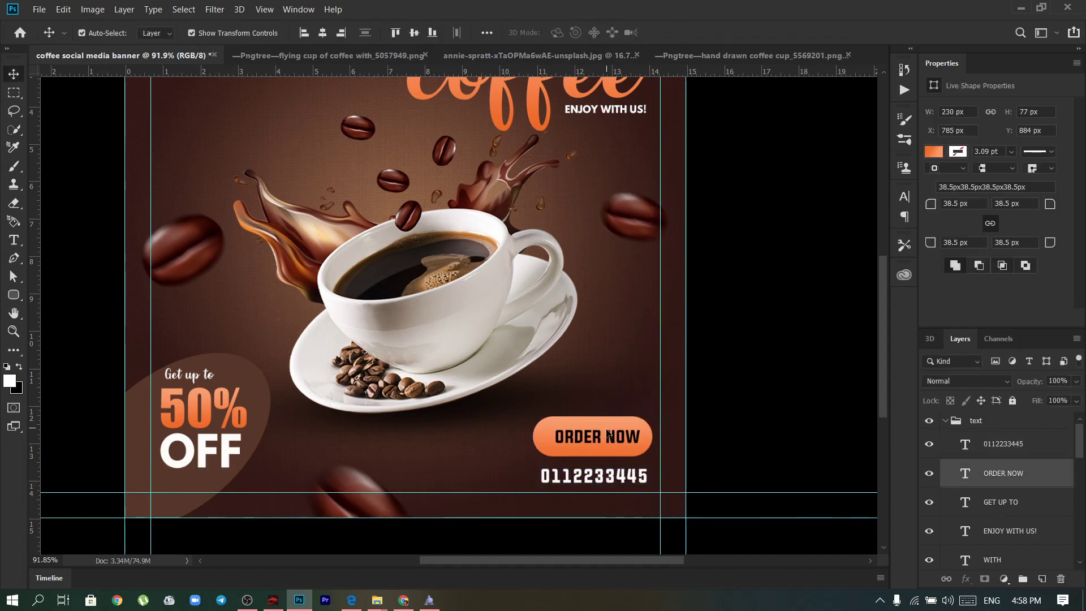
scroll(608, 434, down, 5)
scroll(653, 320, up, 4)
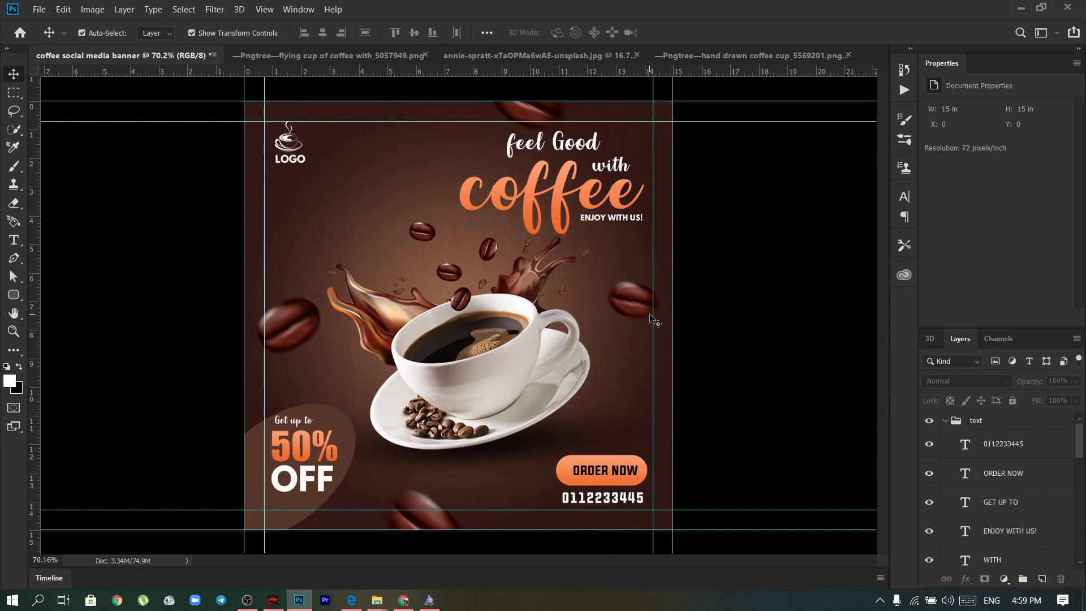
click(945, 420)
click(1006, 438)
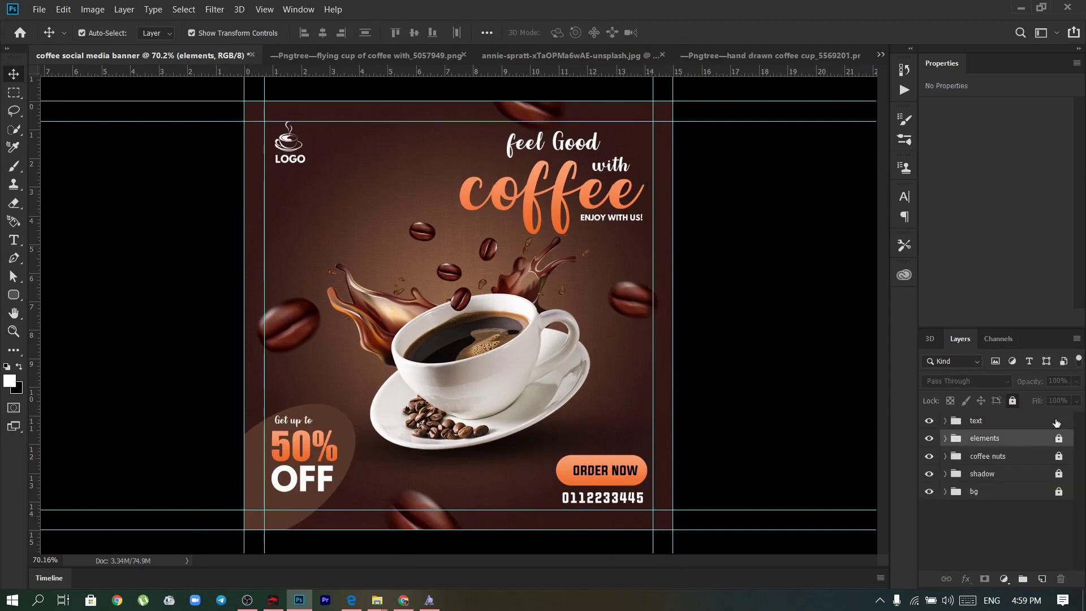
click(1055, 421)
Stamp all visible layers into a merged Layer 6 and bring it into the Camera Raw Filter.
key(ctrl+shift+alt+e)
click(214, 9)
click(237, 89)
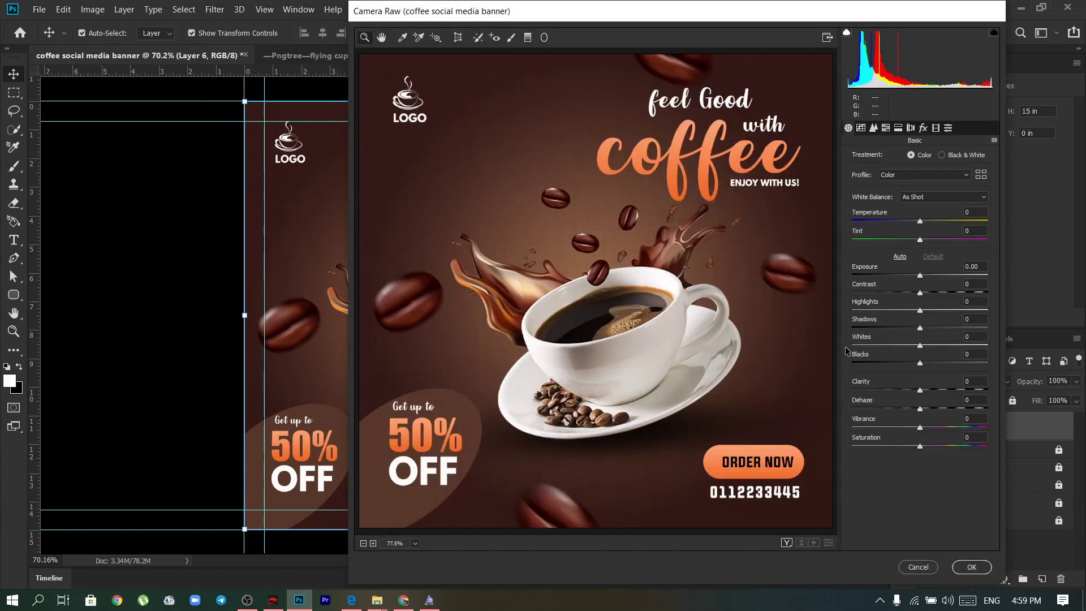
Warm the temperature, zero the tint, raise contrast, soften clarity, and boost vibrance and saturation.
mouse_move(918, 227)
mouse_down()
mouse_move(922, 218)
mouse_move(938, 234)
mouse_move(926, 239)
mouse_up()
double_click(925, 239)
mouse_move(919, 292)
mouse_down()
mouse_move(908, 291)
mouse_move(954, 292)
mouse_move(917, 310)
mouse_move(940, 328)
mouse_up()
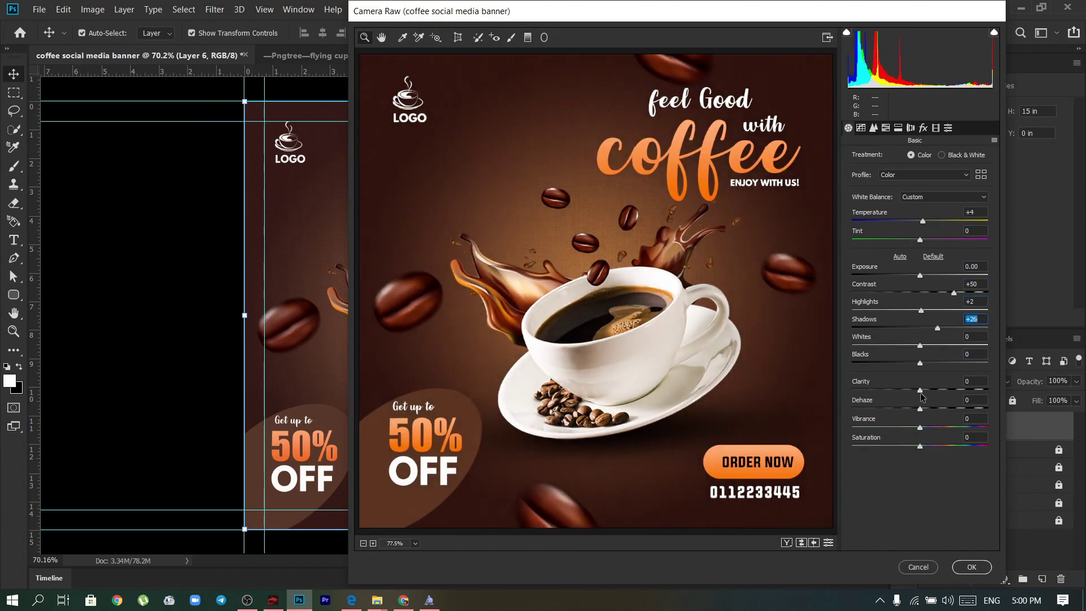
drag(919, 389, 916, 390)
mouse_move(919, 427)
mouse_down()
mouse_move(936, 427)
mouse_move(938, 445)
mouse_up()
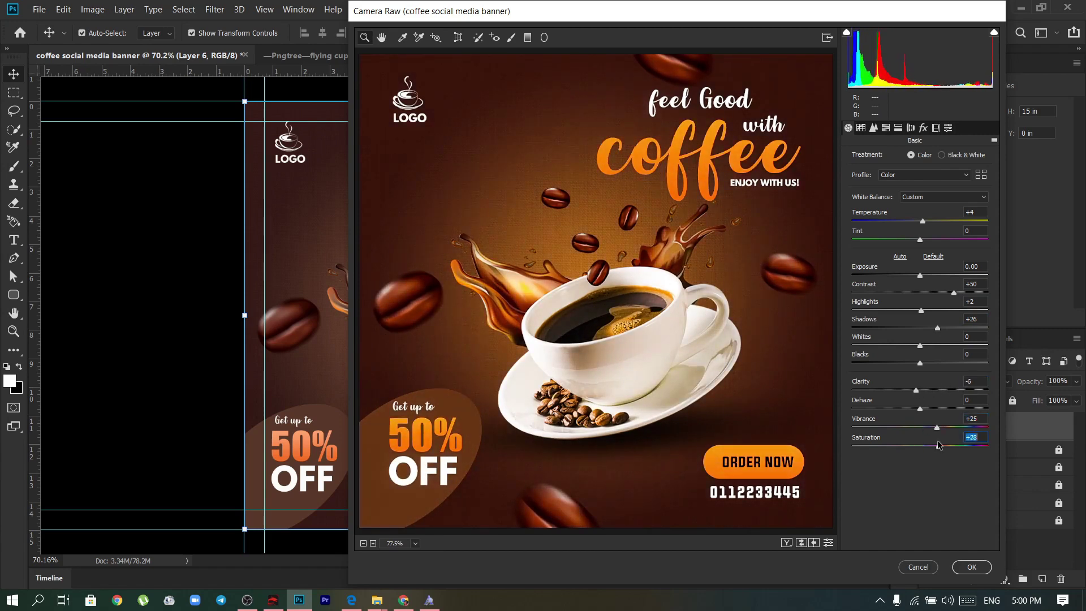